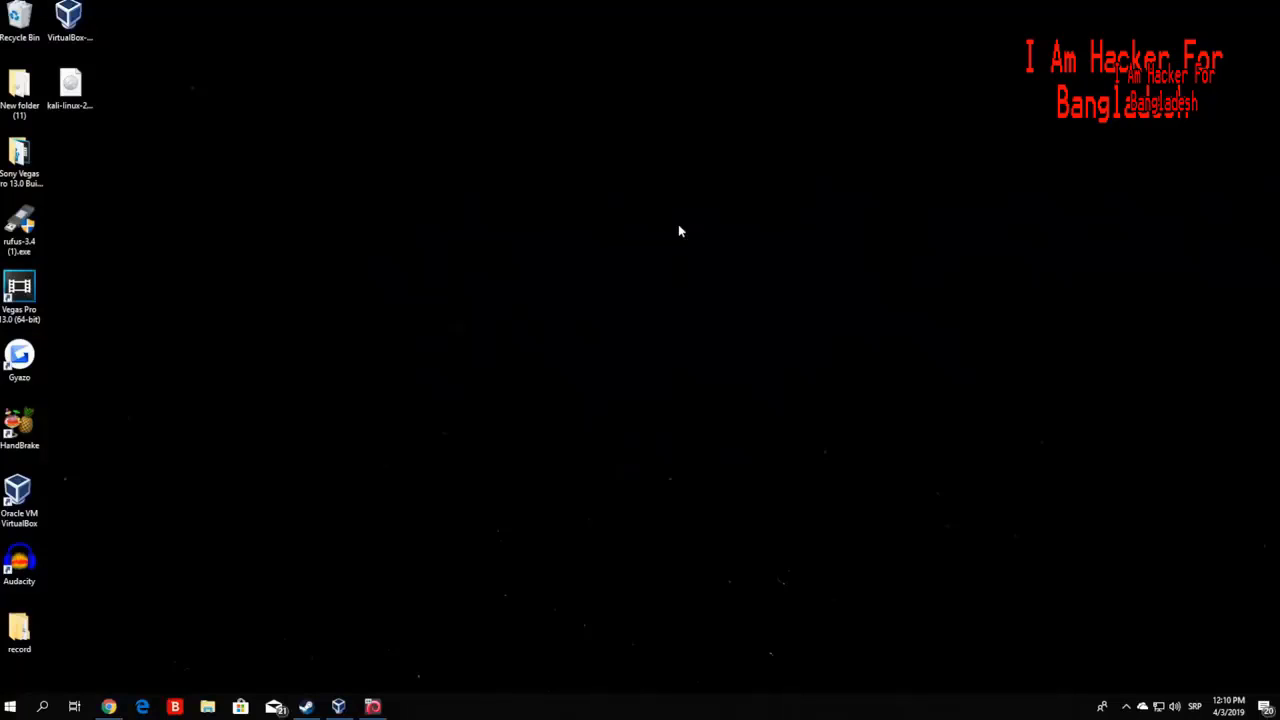
- Move the VirtualBox installer icon to the middle of the desktop
drag(77, 22, 485, 225)
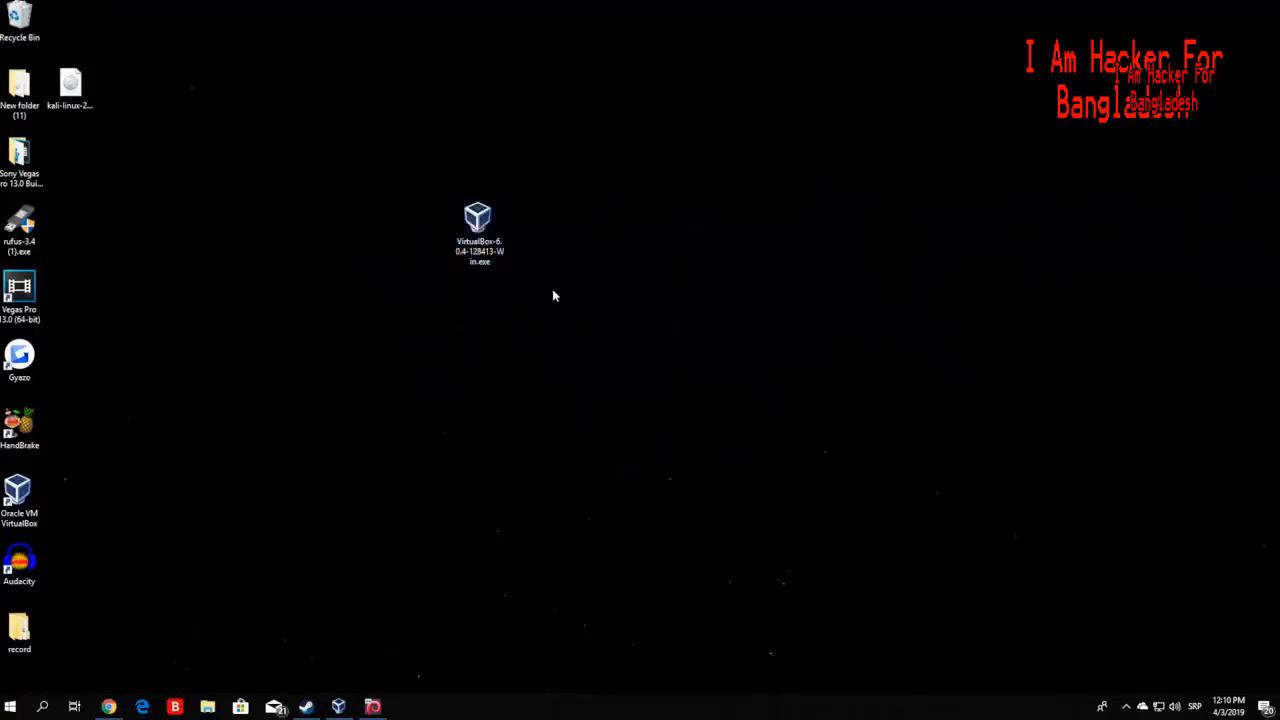
drag(552, 307, 410, 167)
click(494, 281)
drag(545, 287, 414, 171)
click(414, 171)
- Place the Kali Linux ISO beside the installer, then bring back the Kali downloads page in Chrome
drag(70, 88, 632, 240)
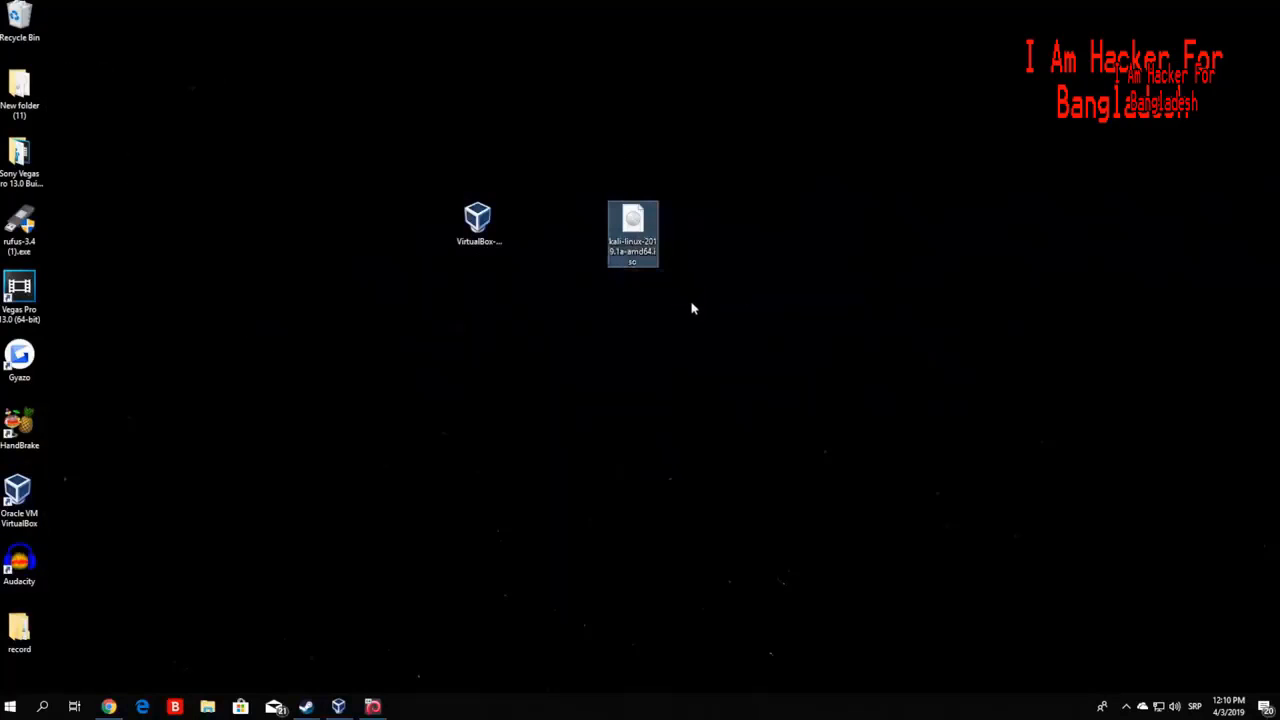
drag(690, 303, 574, 150)
click(573, 148)
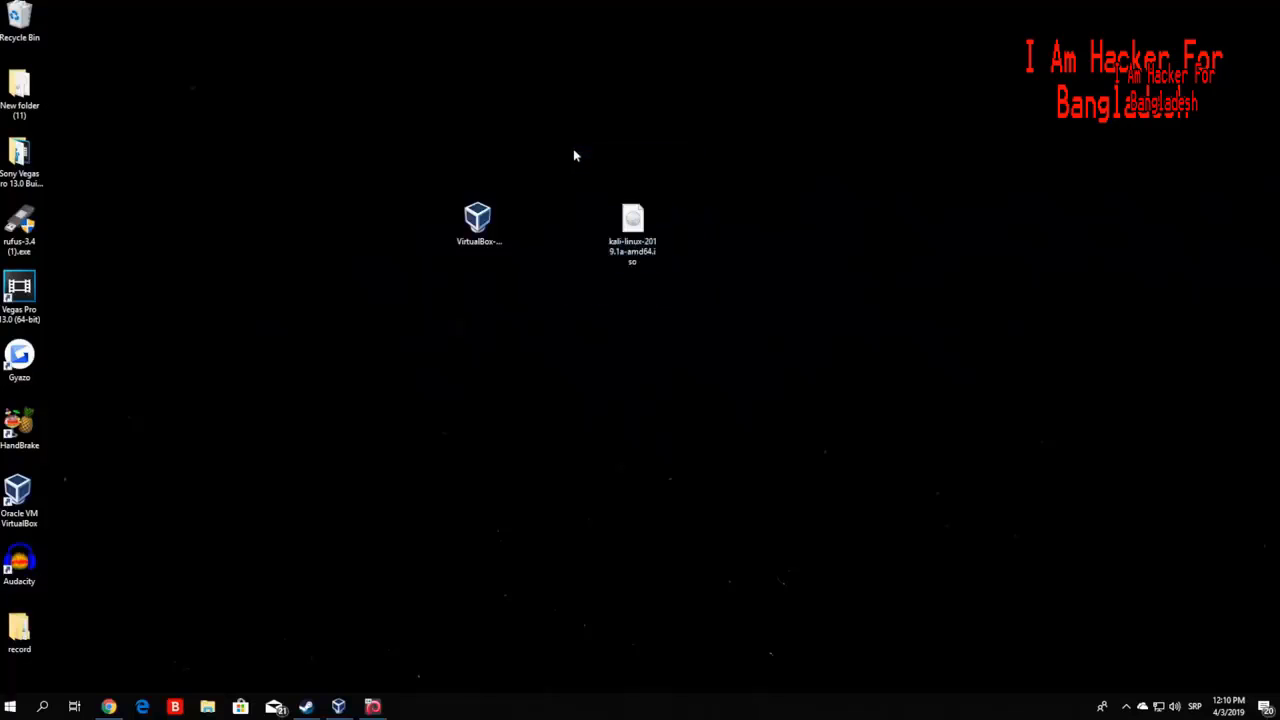
drag(736, 316, 383, 140)
click(335, 270)
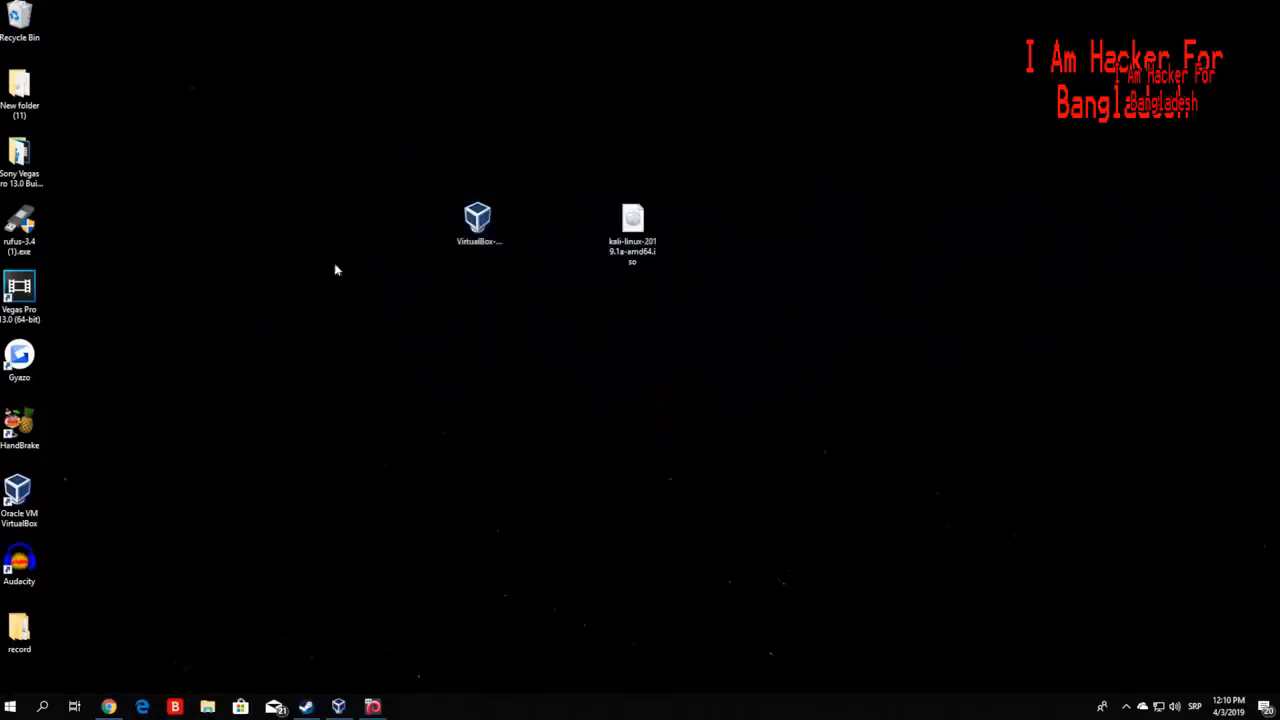
click(108, 707)
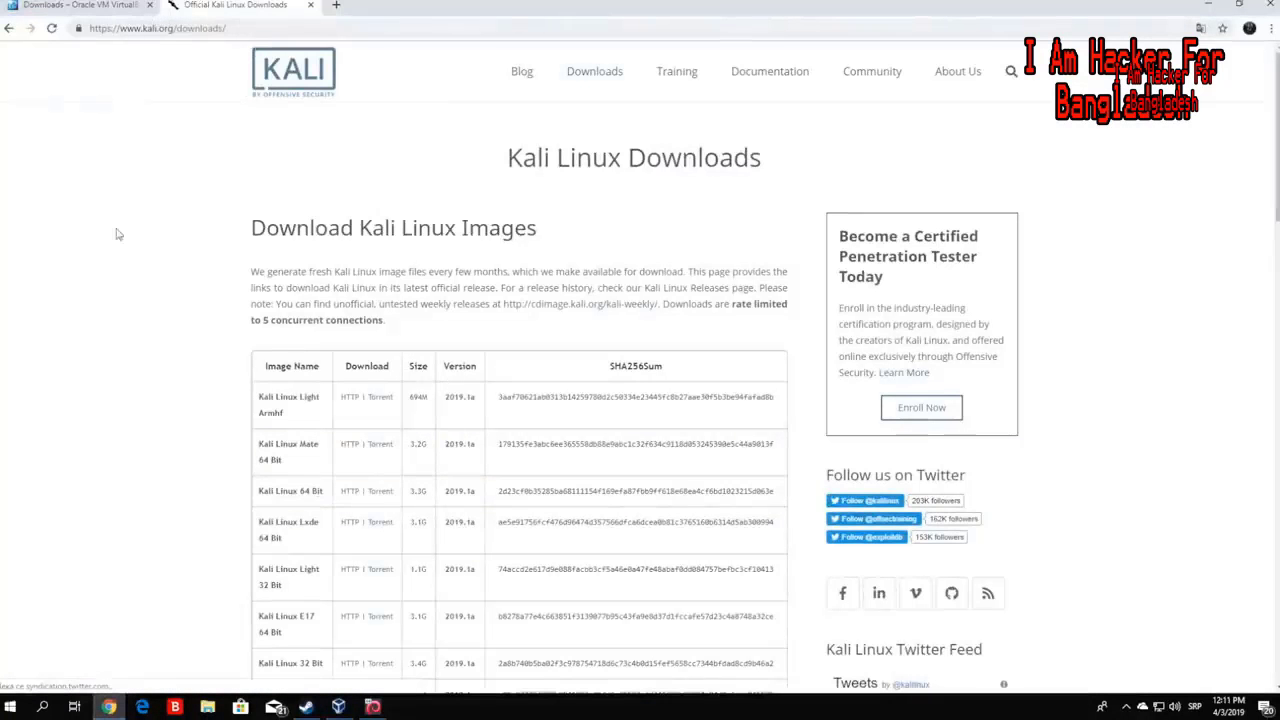
- Highlight the 2019.1a version in the Lxde and Kali Linux Light 32 Bit rows
drag(1276, 118, 1276, 175)
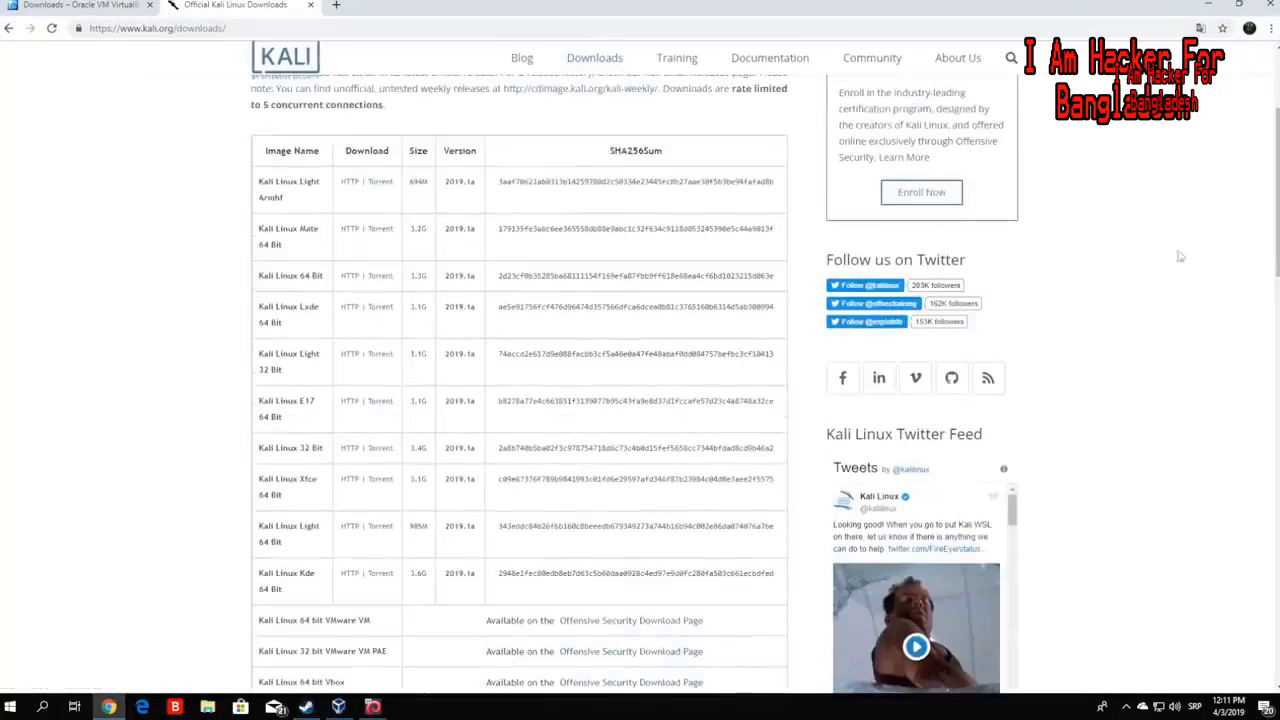
drag(445, 309, 480, 310)
click(80, 305)
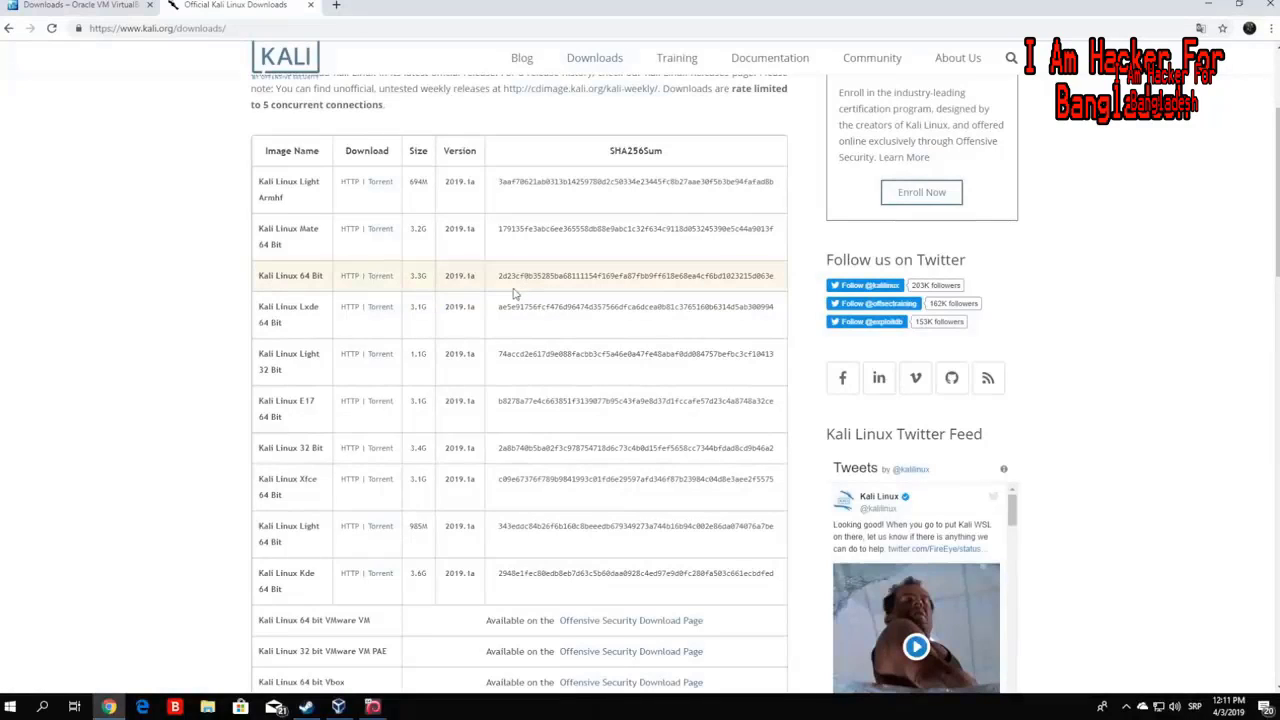
drag(446, 356, 477, 356)
click(108, 315)
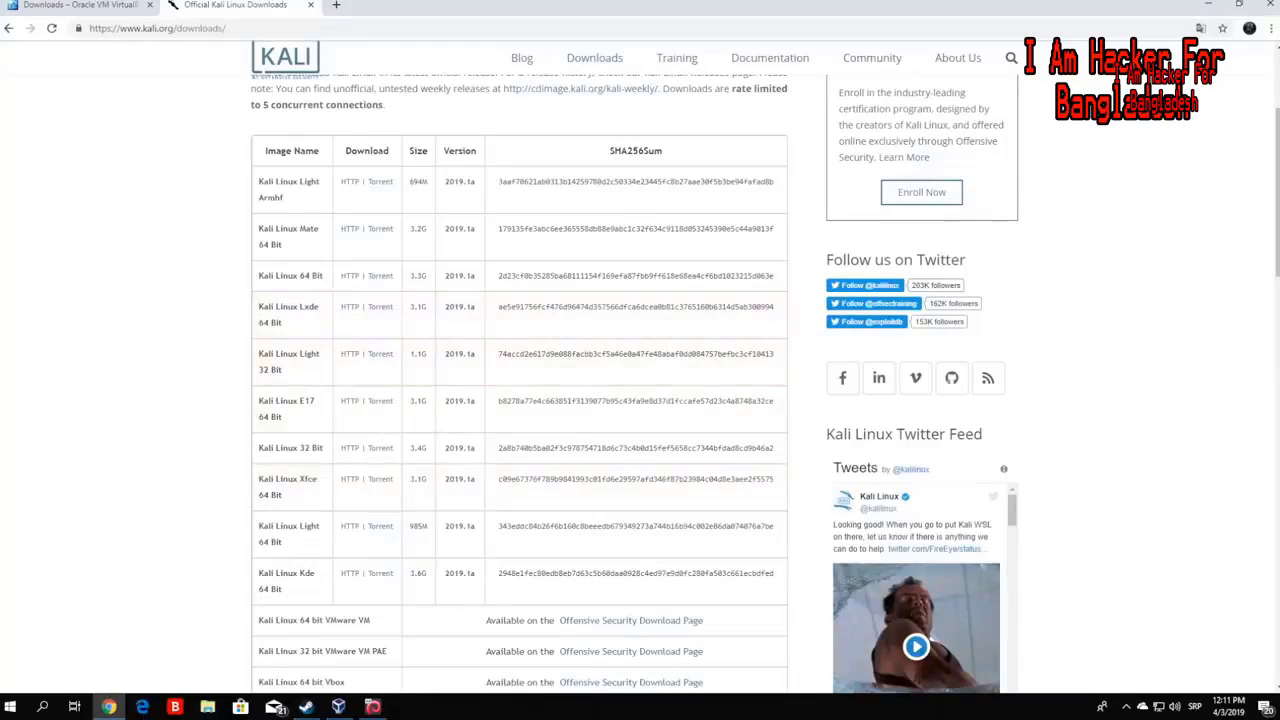
- Scroll the image table, point out the Kali Linux 32 Bit image, then minimize Chrome
scroll(434, 371, up, 2)
scroll(331, 320, down, 2)
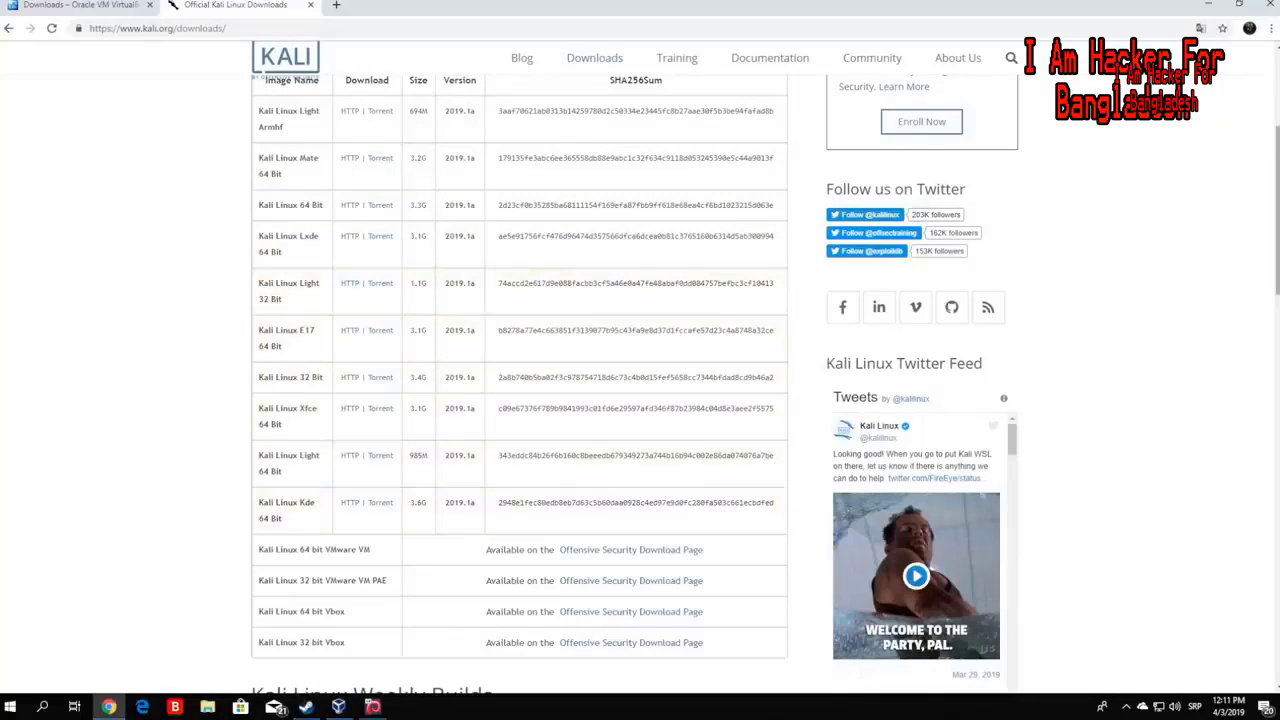
scroll(253, 436, up, 2)
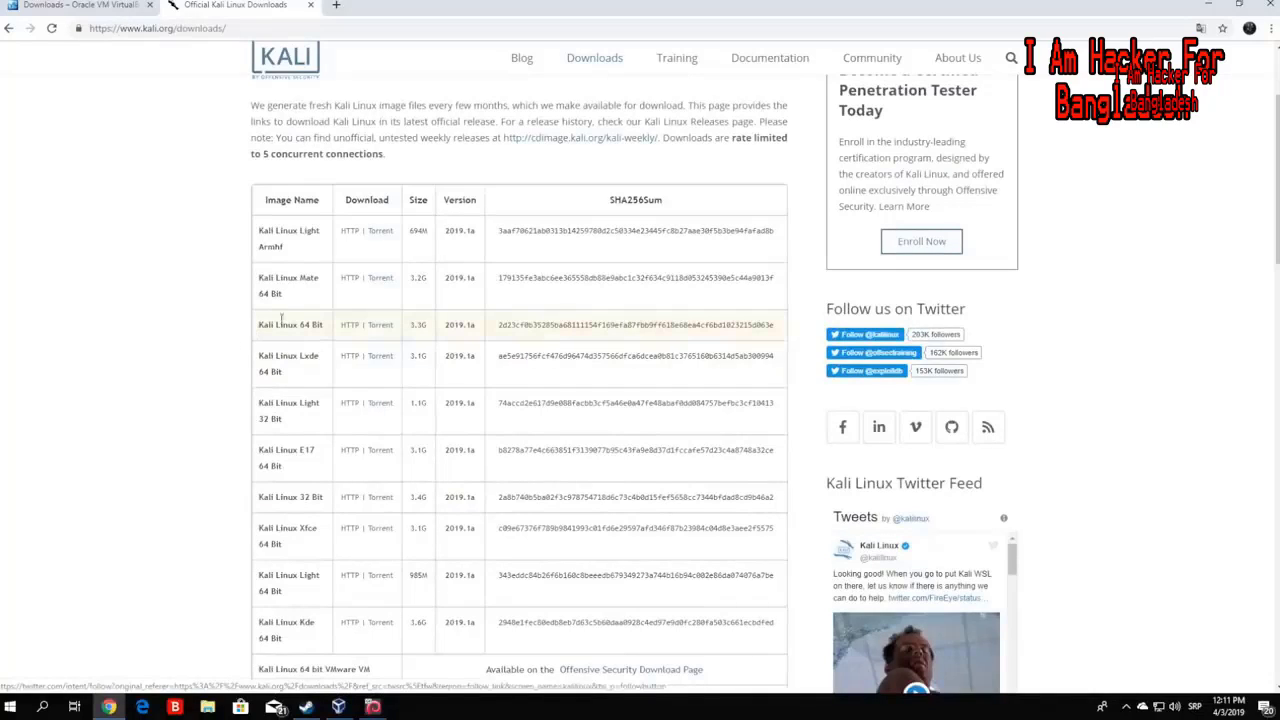
drag(258, 497, 325, 497)
click(59, 409)
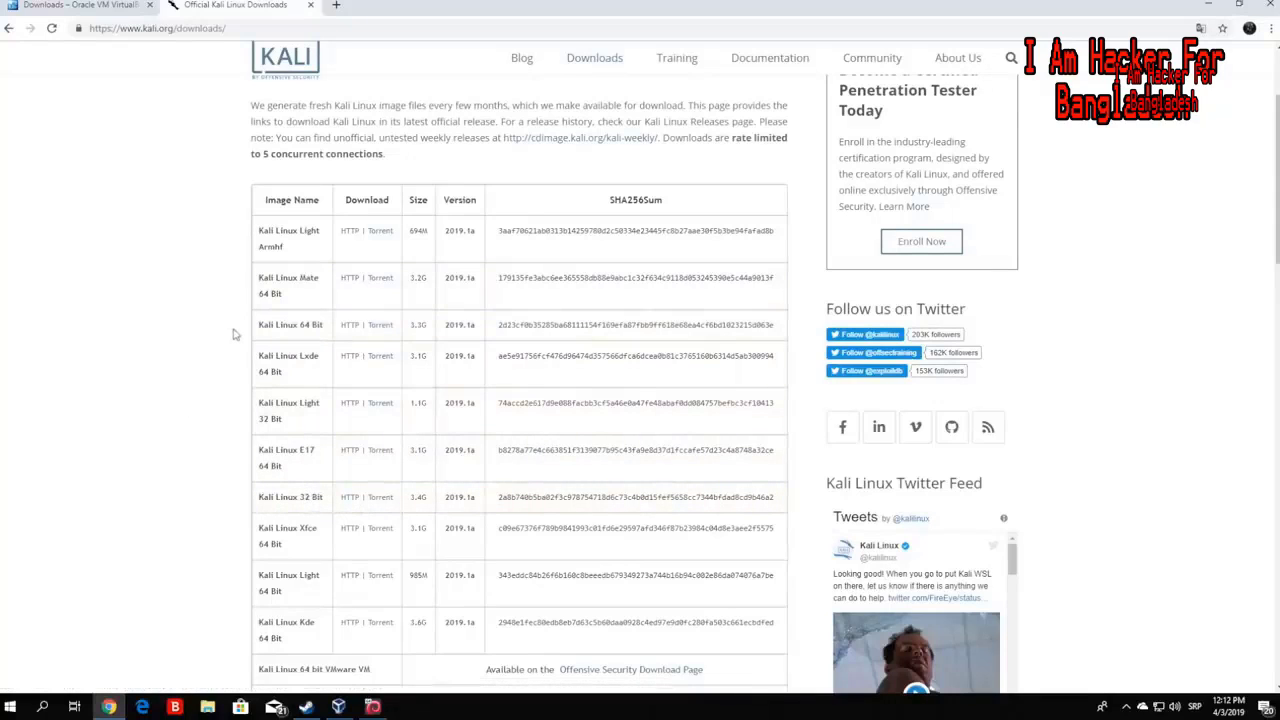
click(1208, 5)
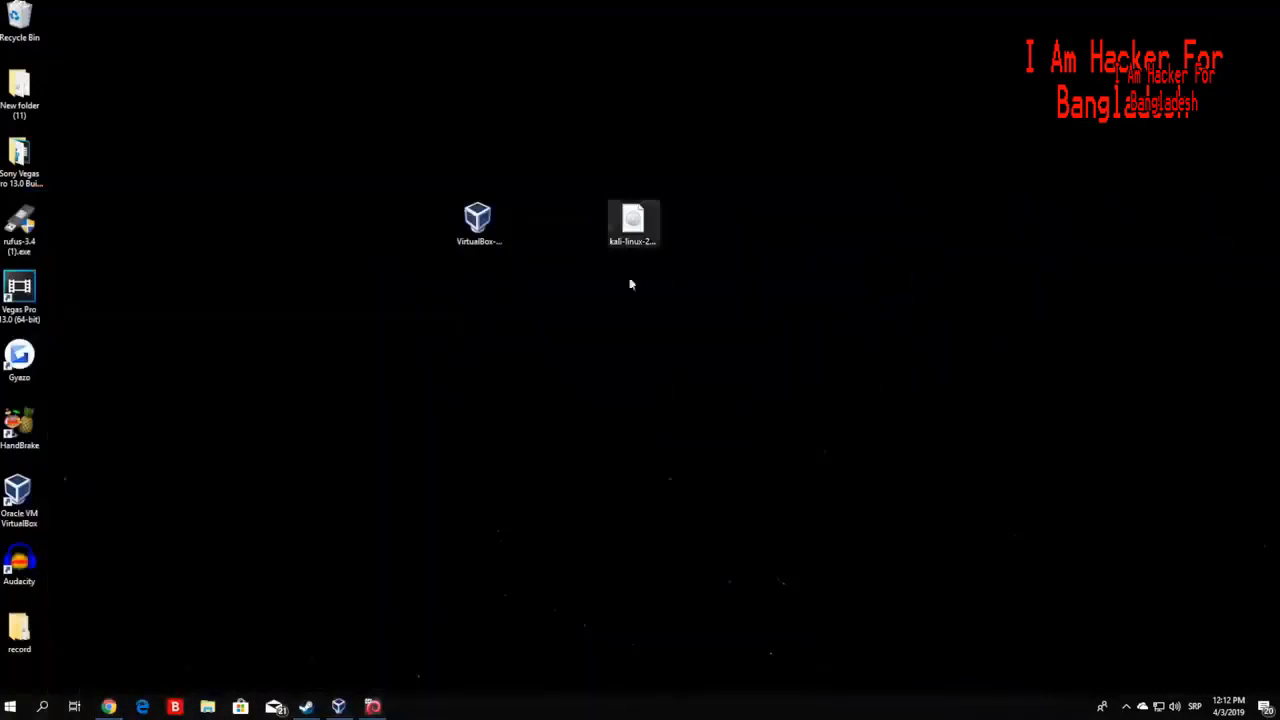
- Restore Chrome and point out the Kali Linux 64 Bit image and its 3.3G size
click(108, 706)
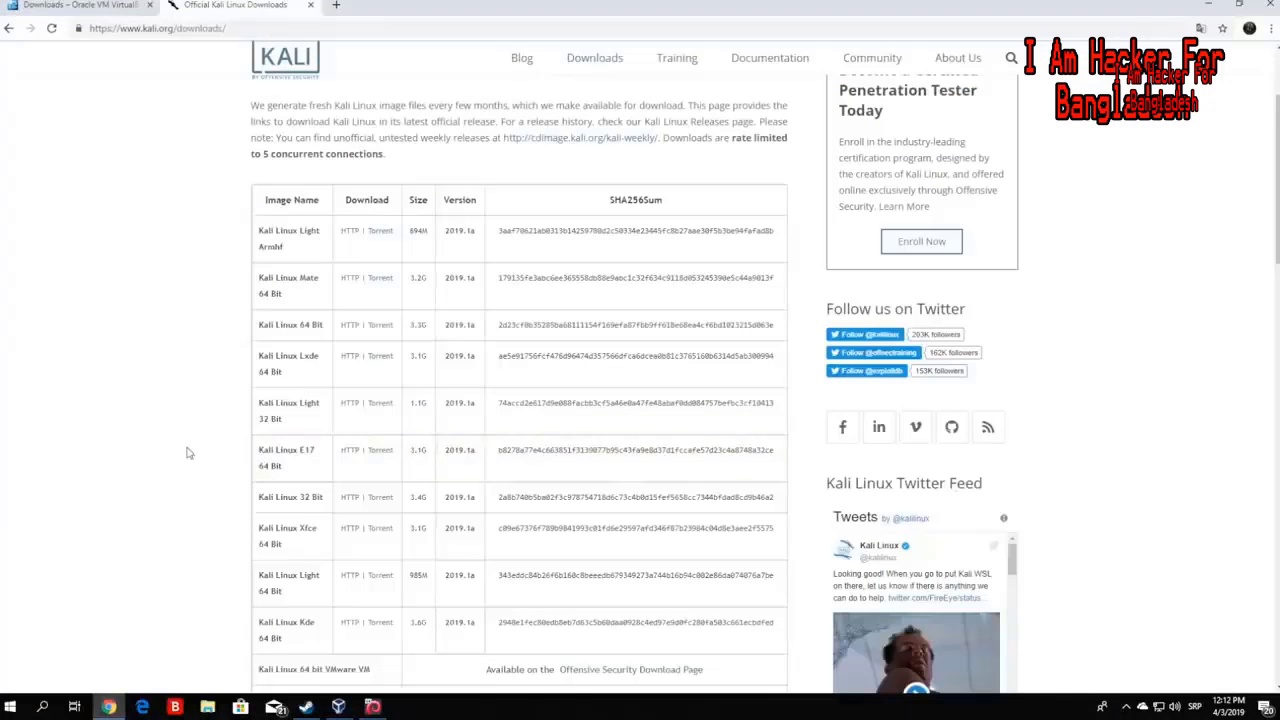
drag(259, 325, 327, 330)
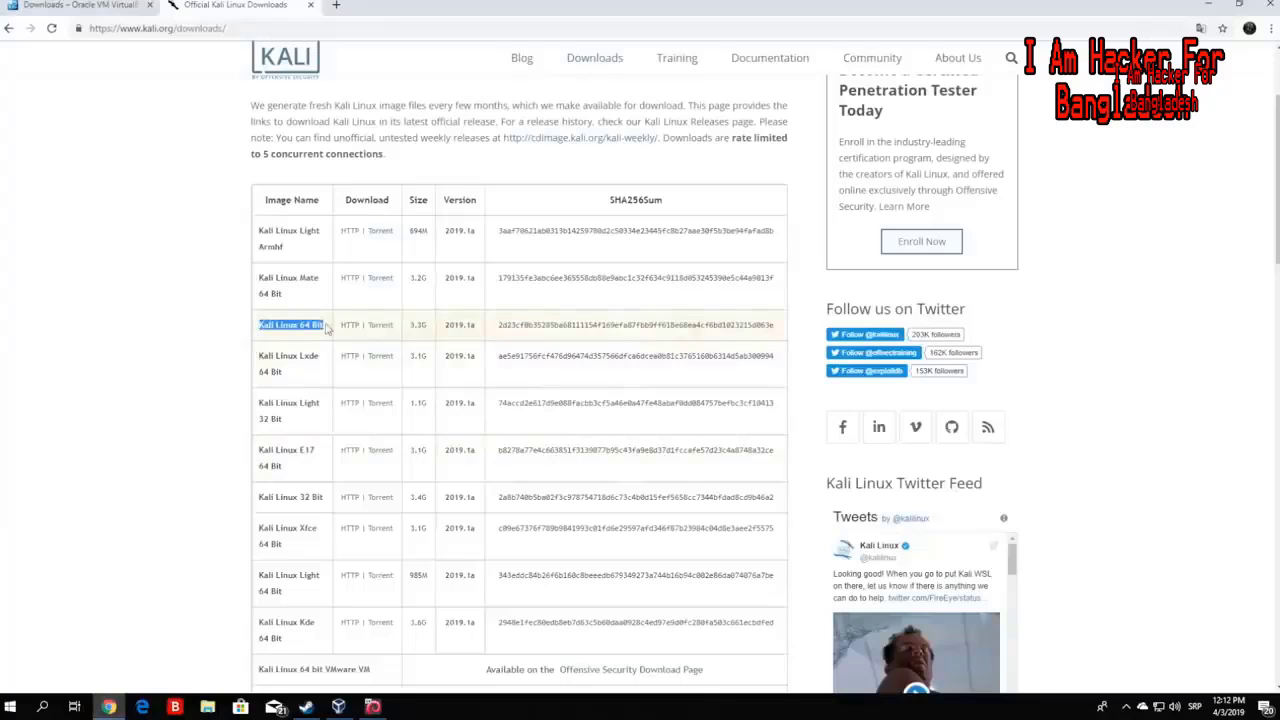
click(140, 354)
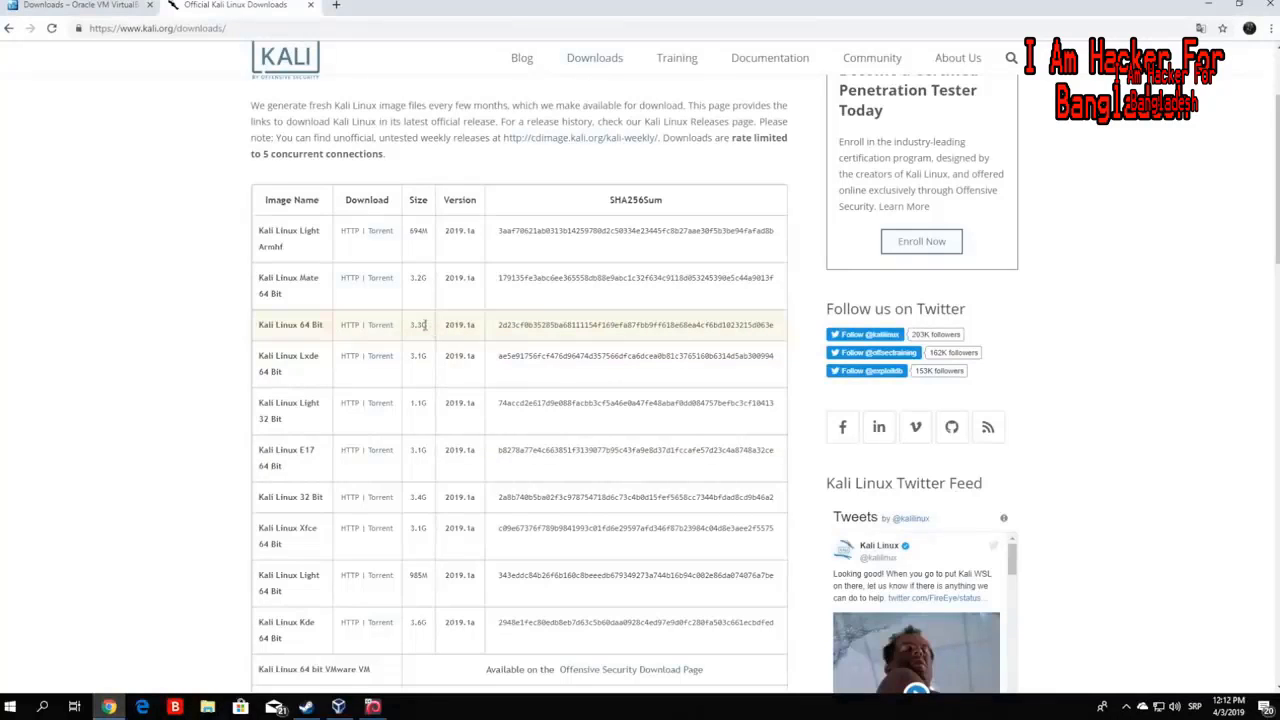
drag(424, 325, 408, 331)
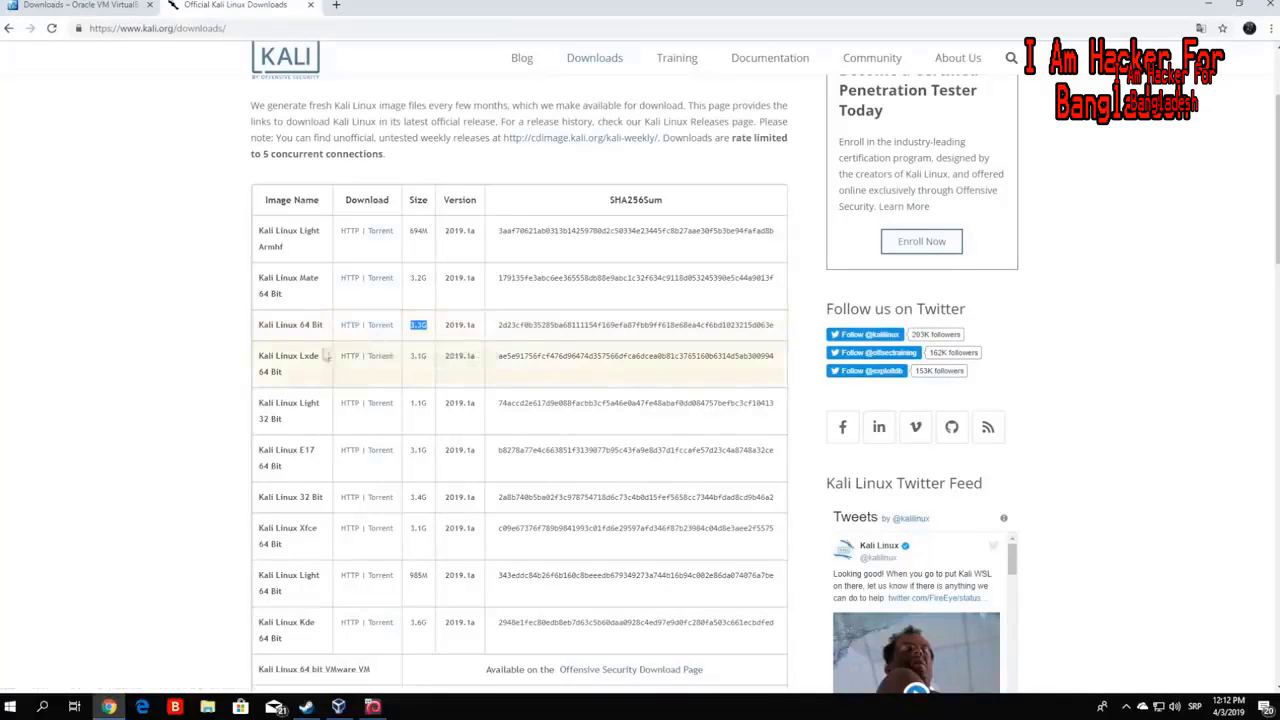
- Start the Kali Linux 64 Bit HTTP download, then cancel it from the download bar
click(348, 327)
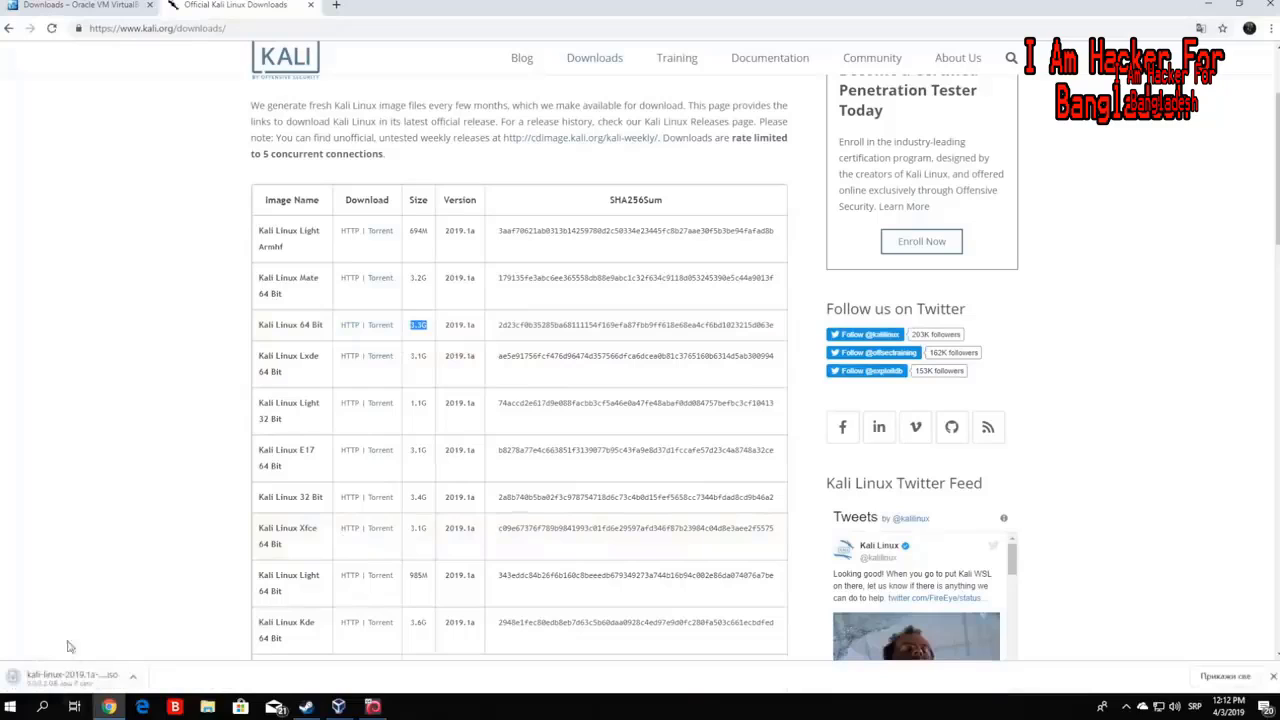
click(133, 679)
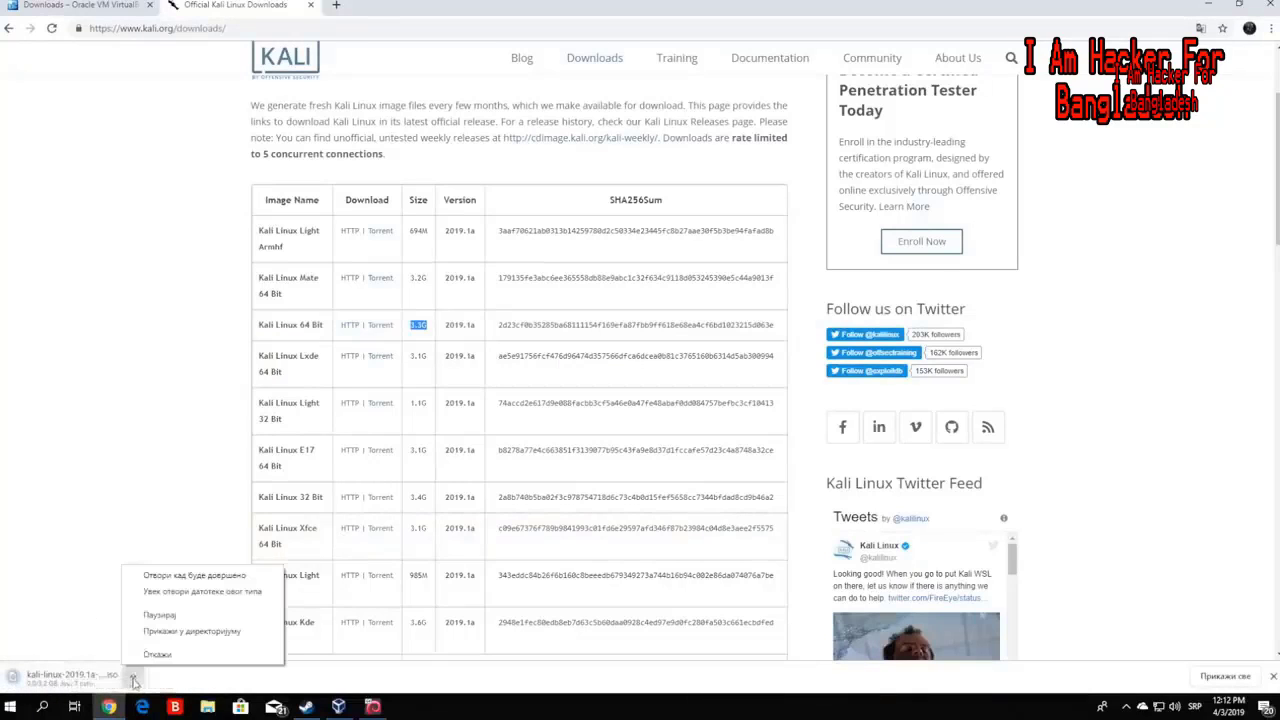
click(37, 552)
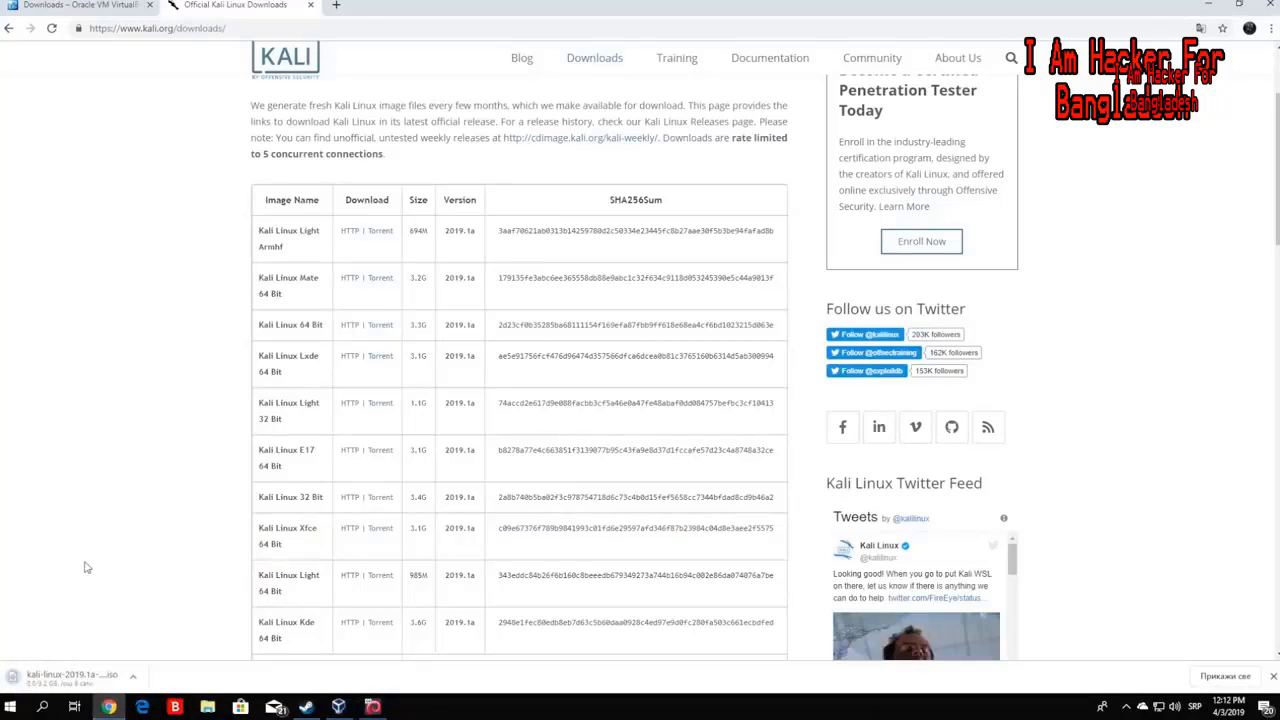
click(135, 677)
click(160, 657)
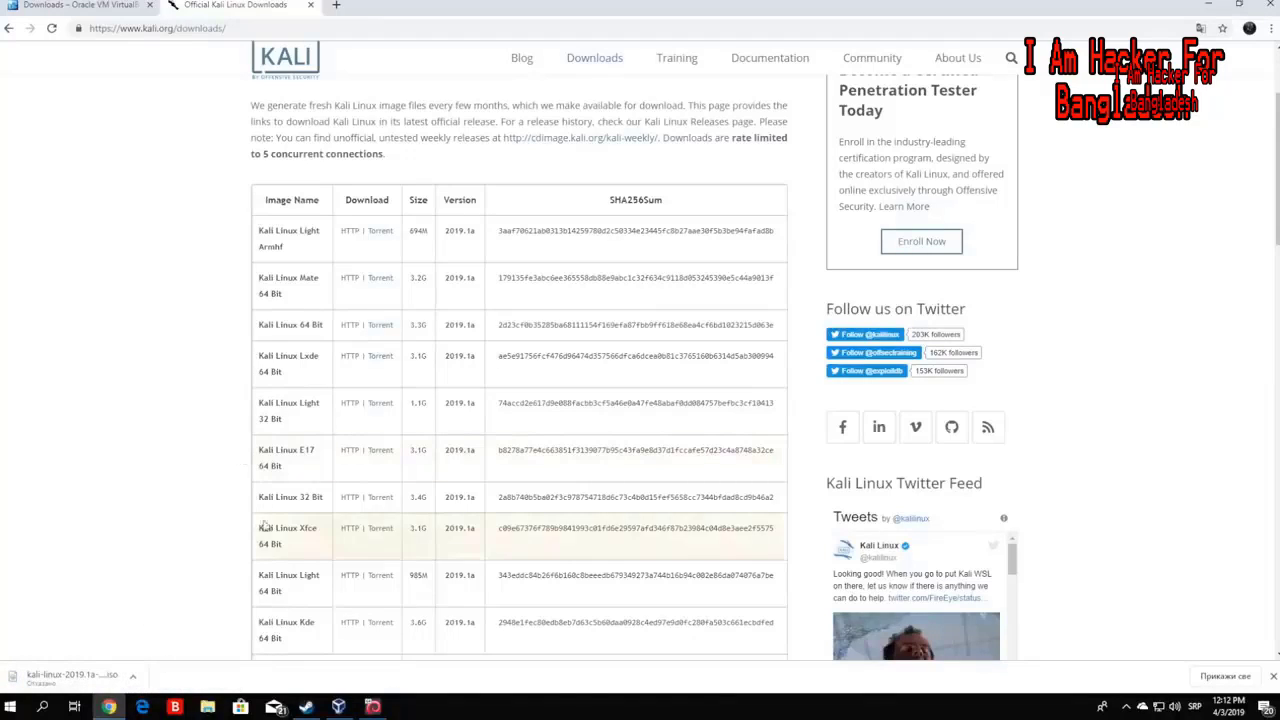
- Point out the Kali Linux 32 Bit image, then switch to the VirtualBox downloads tab
drag(259, 497, 326, 502)
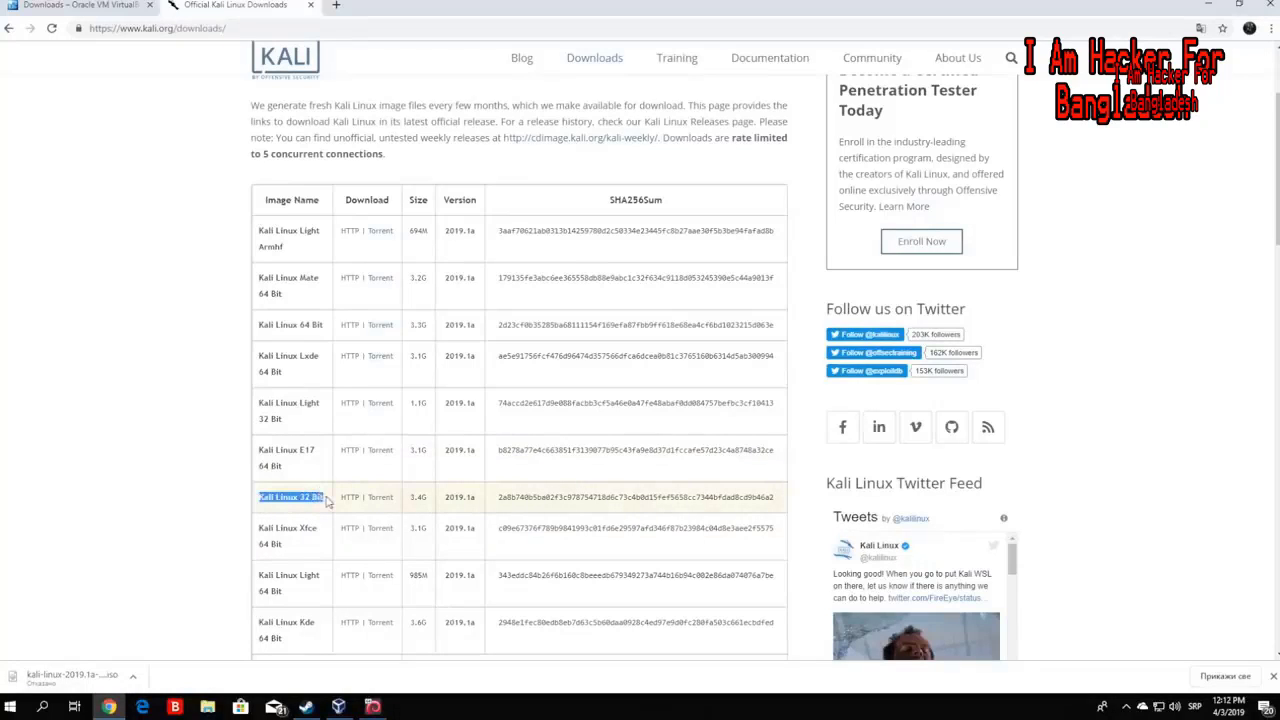
click(110, 429)
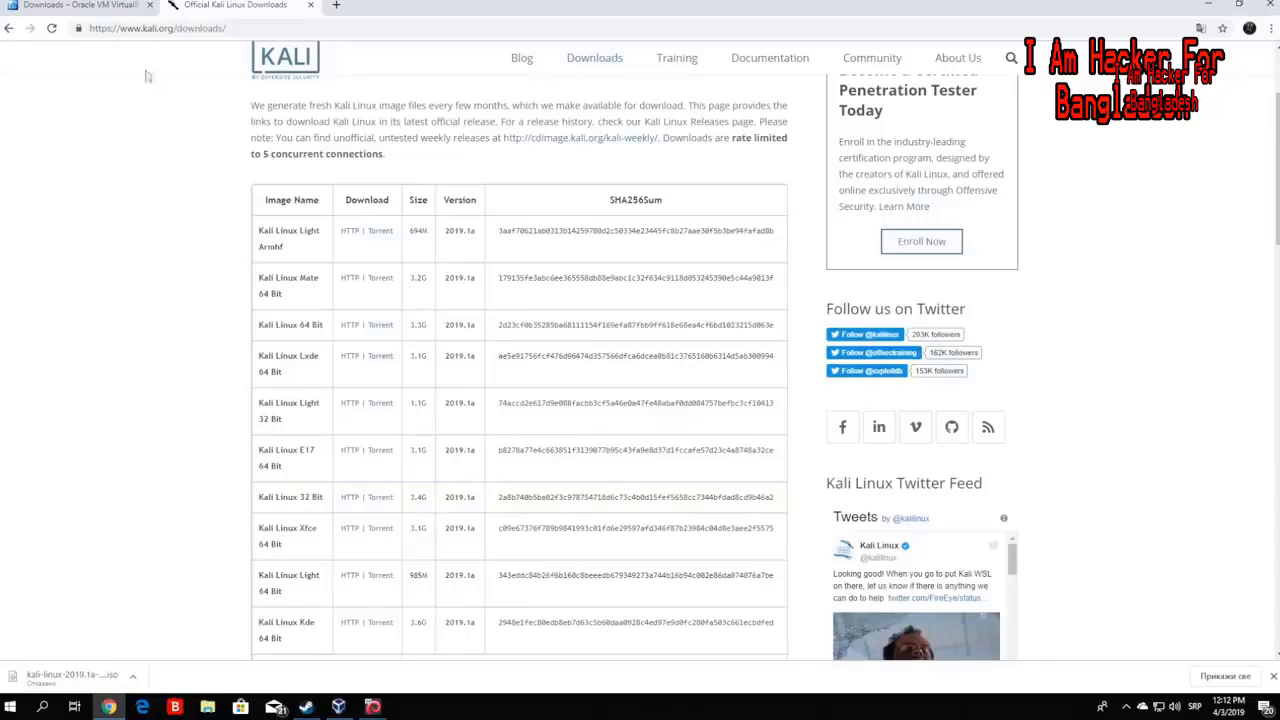
click(90, 5)
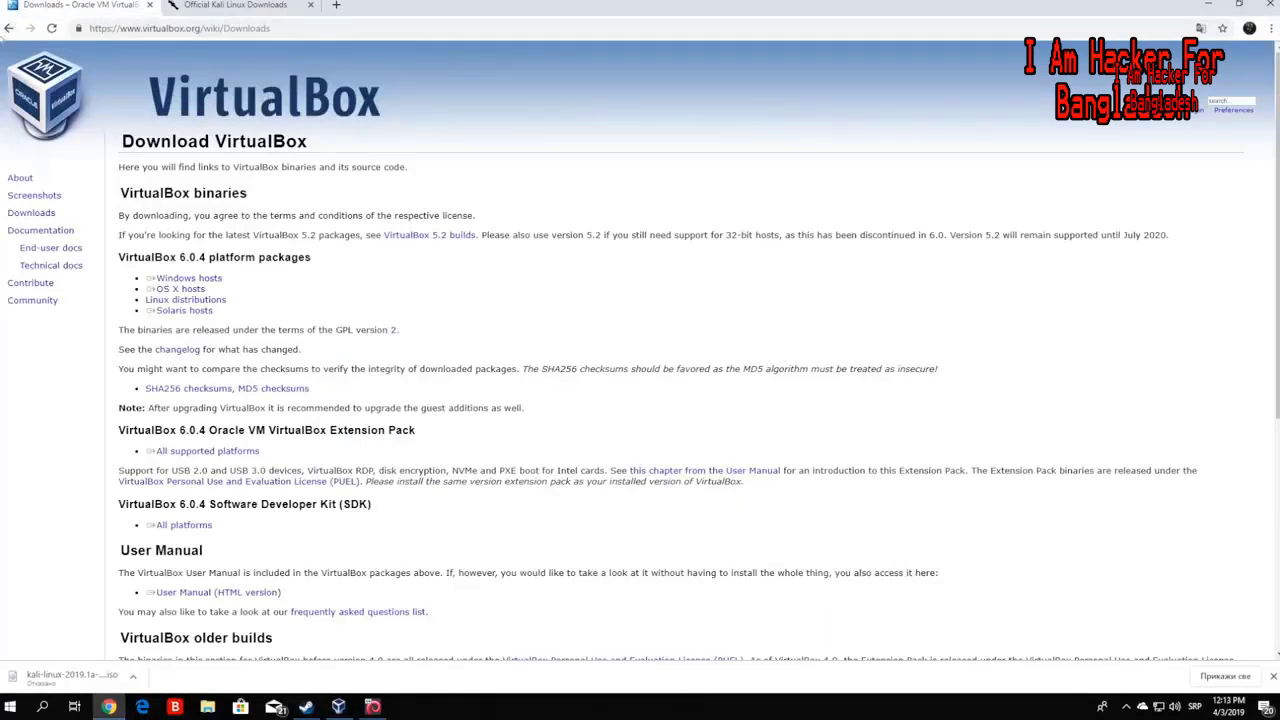
- Open the official VirtualBox downloads page from the search results and note the 6.0.4 packages heading
click(9, 28)
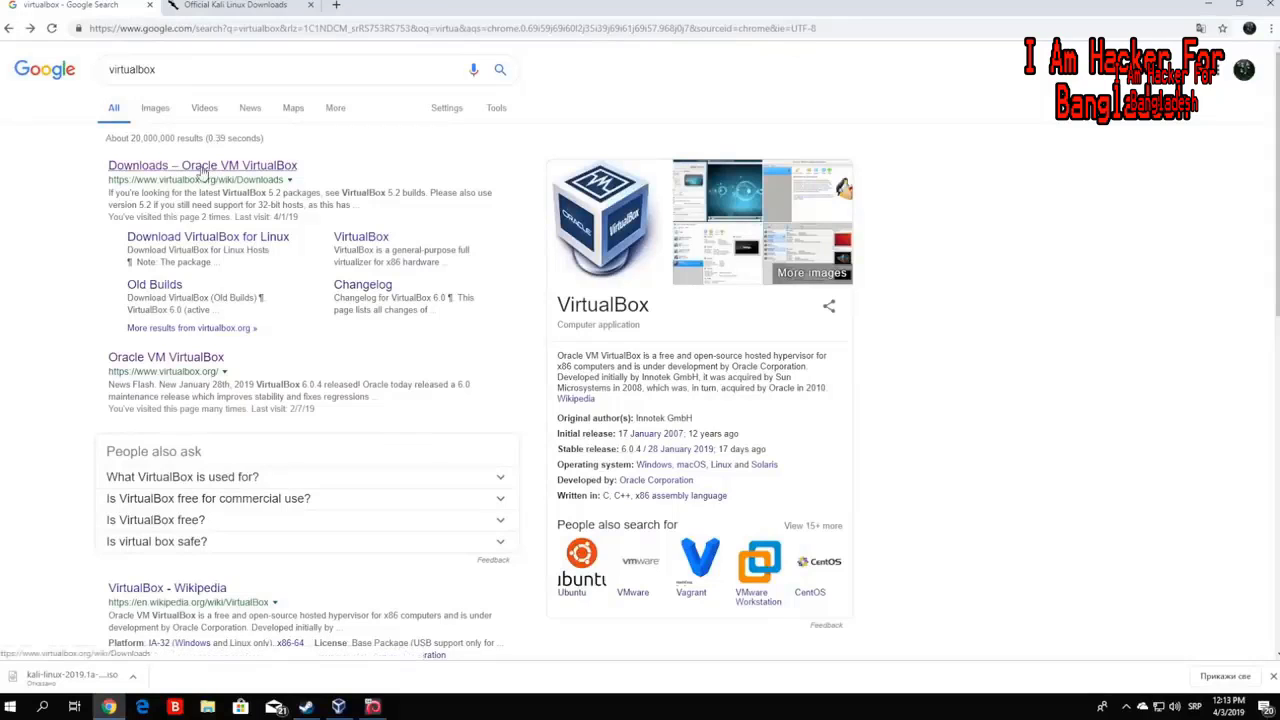
click(203, 170)
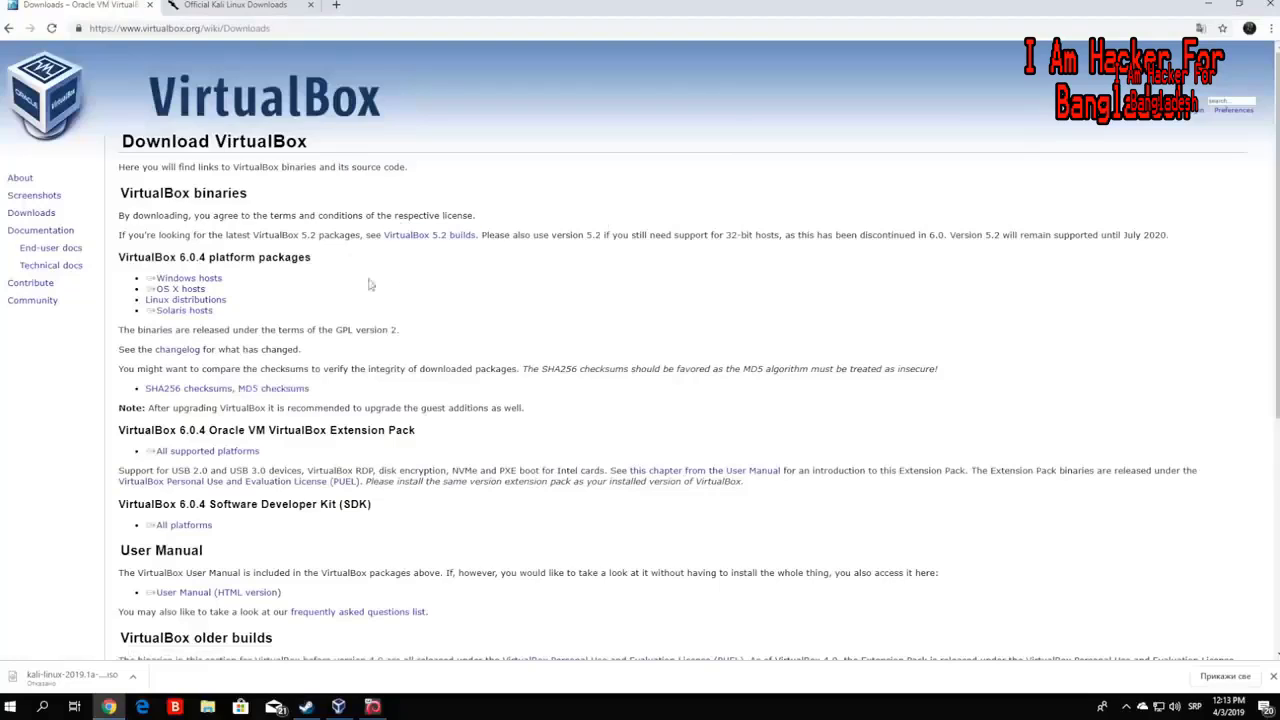
double_click(150, 260)
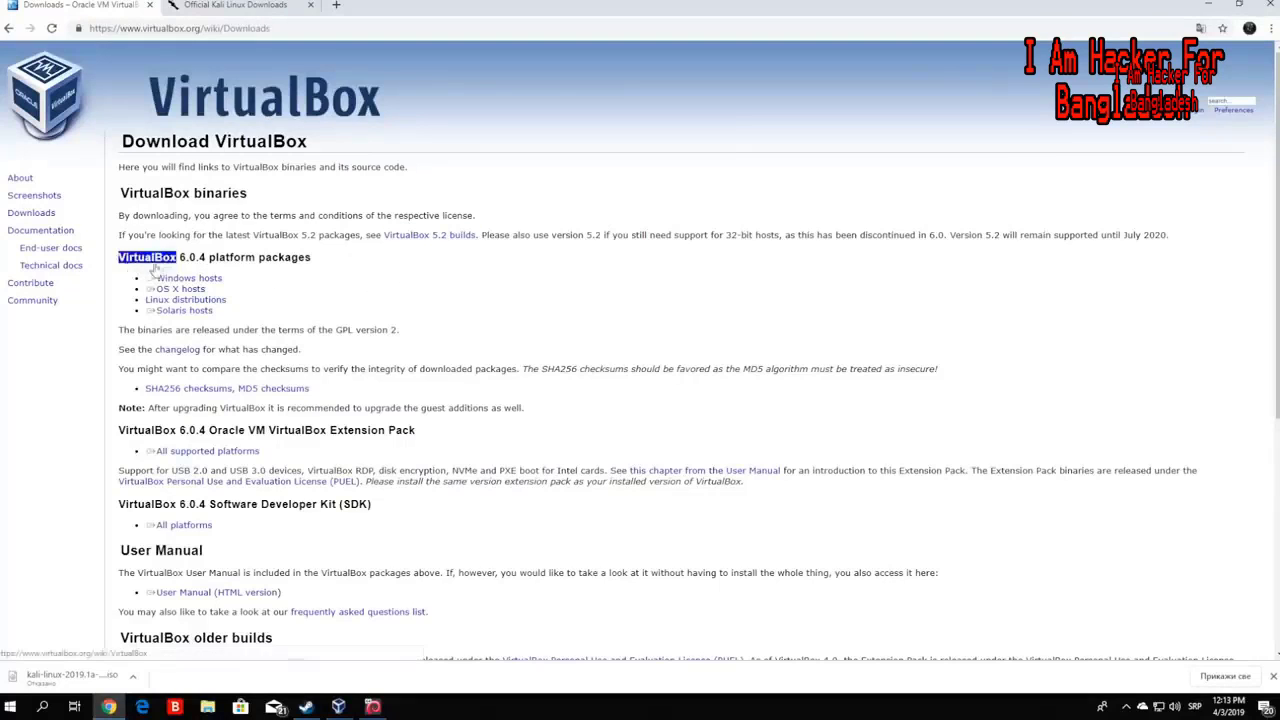
click(153, 266)
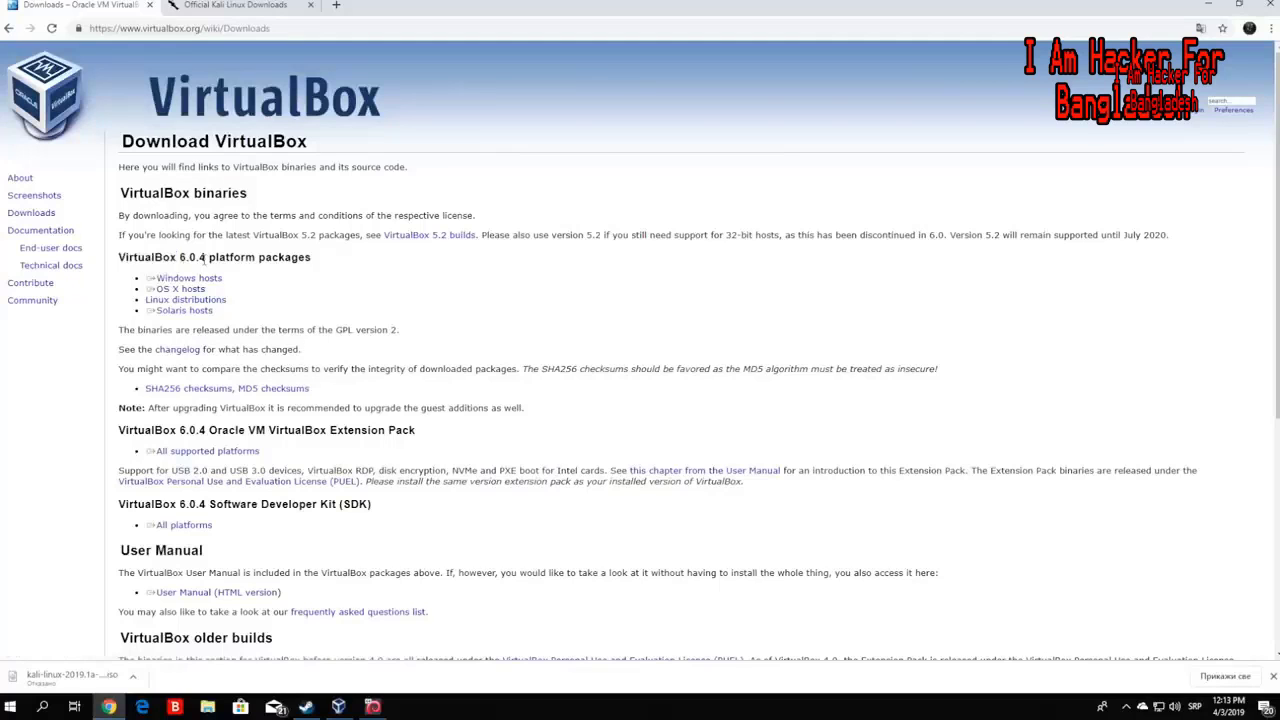
- Point out the Windows hosts and OS X hosts download links for VirtualBox 6.0.4
mouse_move(228, 278)
mouse_down()
mouse_move(148, 285)
mouse_move(225, 281)
mouse_up()
click(241, 276)
click(239, 297)
drag(222, 294, 139, 286)
click(116, 278)
drag(128, 280, 223, 279)
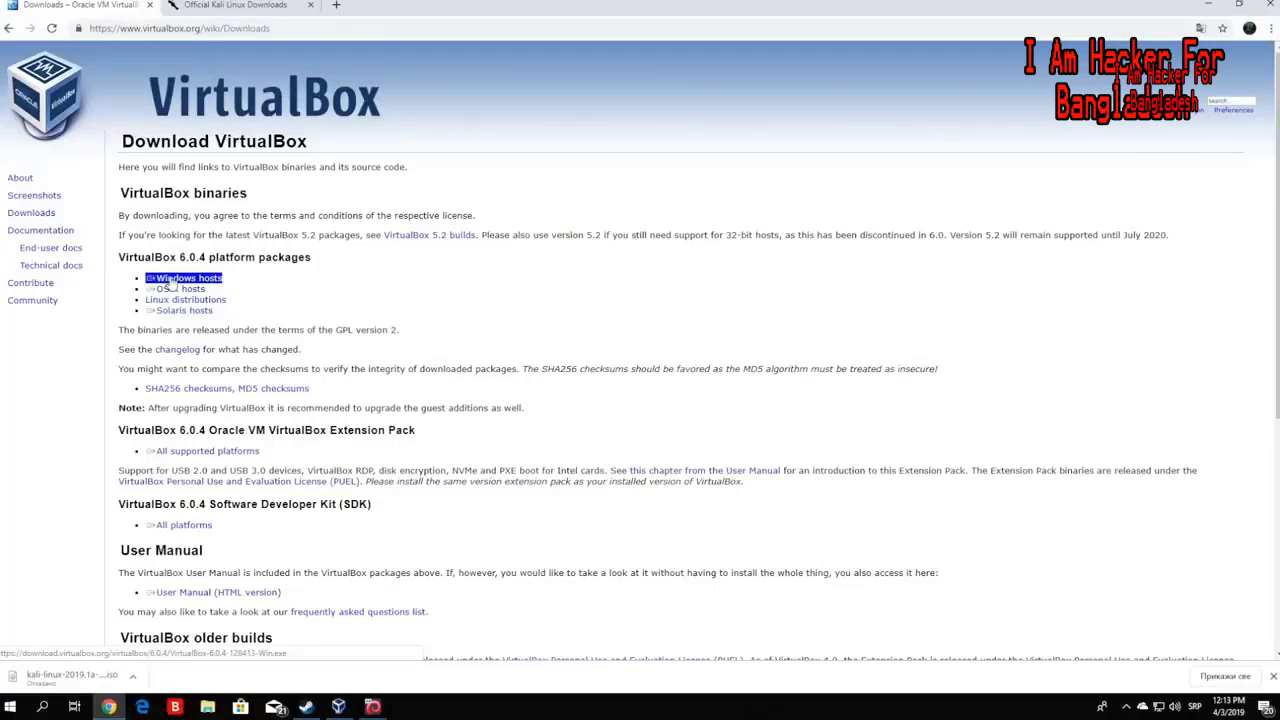
- Download the VirtualBox 6.0.4 Windows hosts installer, then cancel that download
click(172, 285)
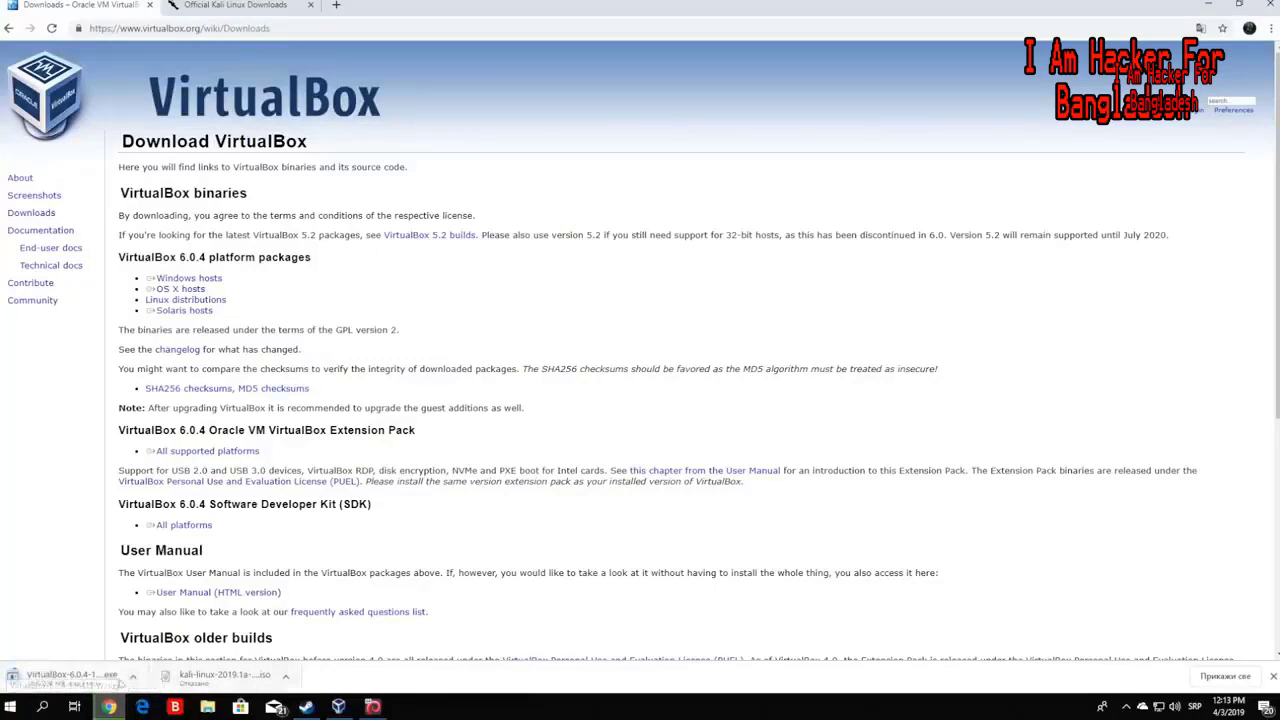
click(132, 679)
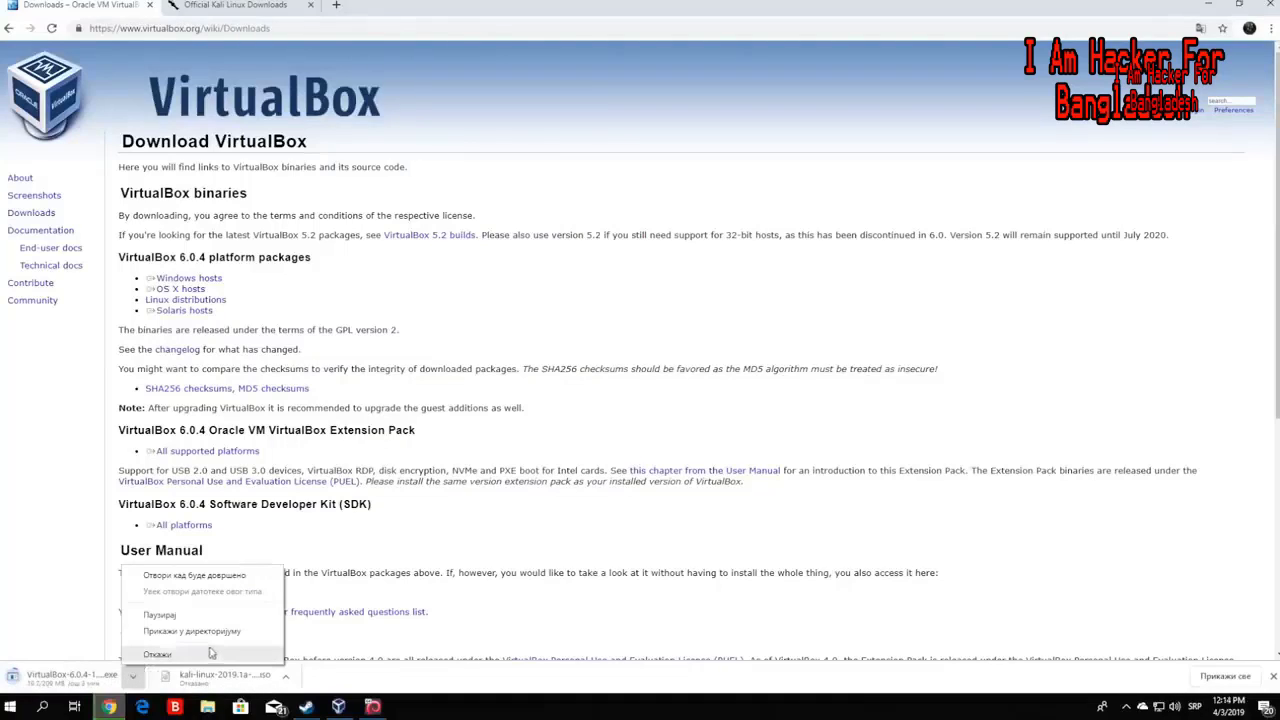
click(211, 653)
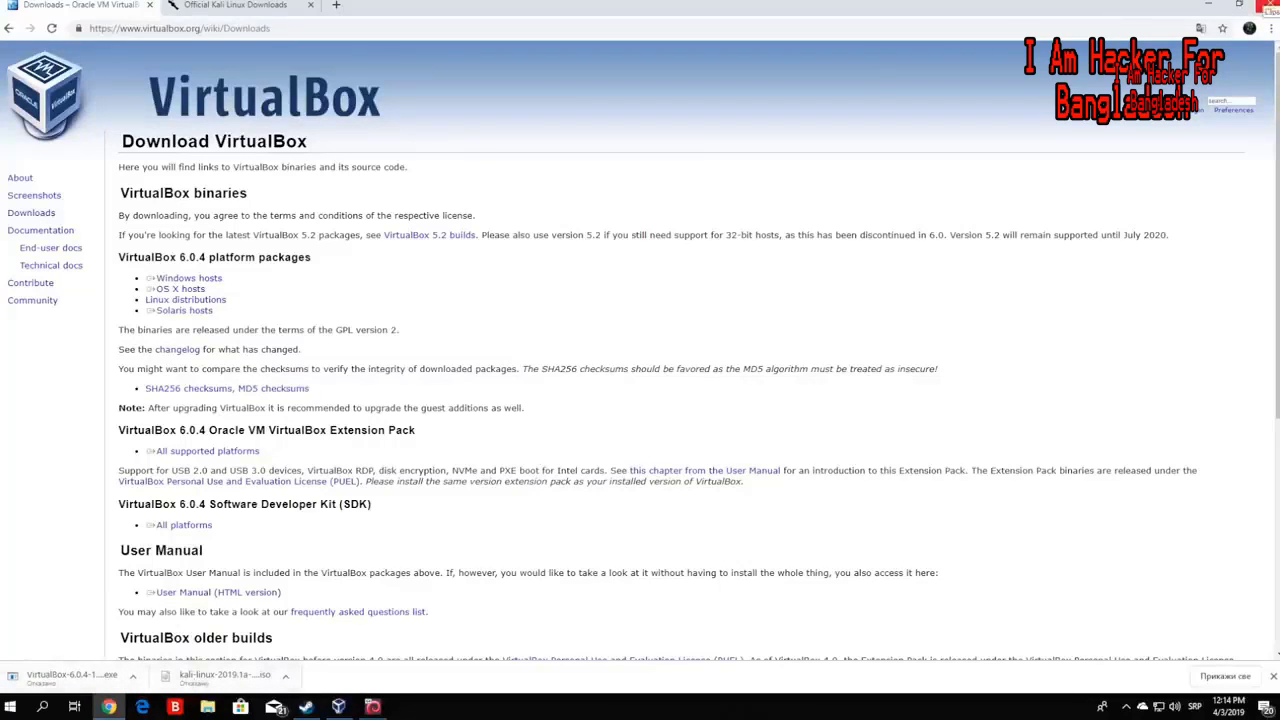
- Close Chrome and line up the Kali ISO next to the VirtualBox installer on the desktop
click(1268, 6)
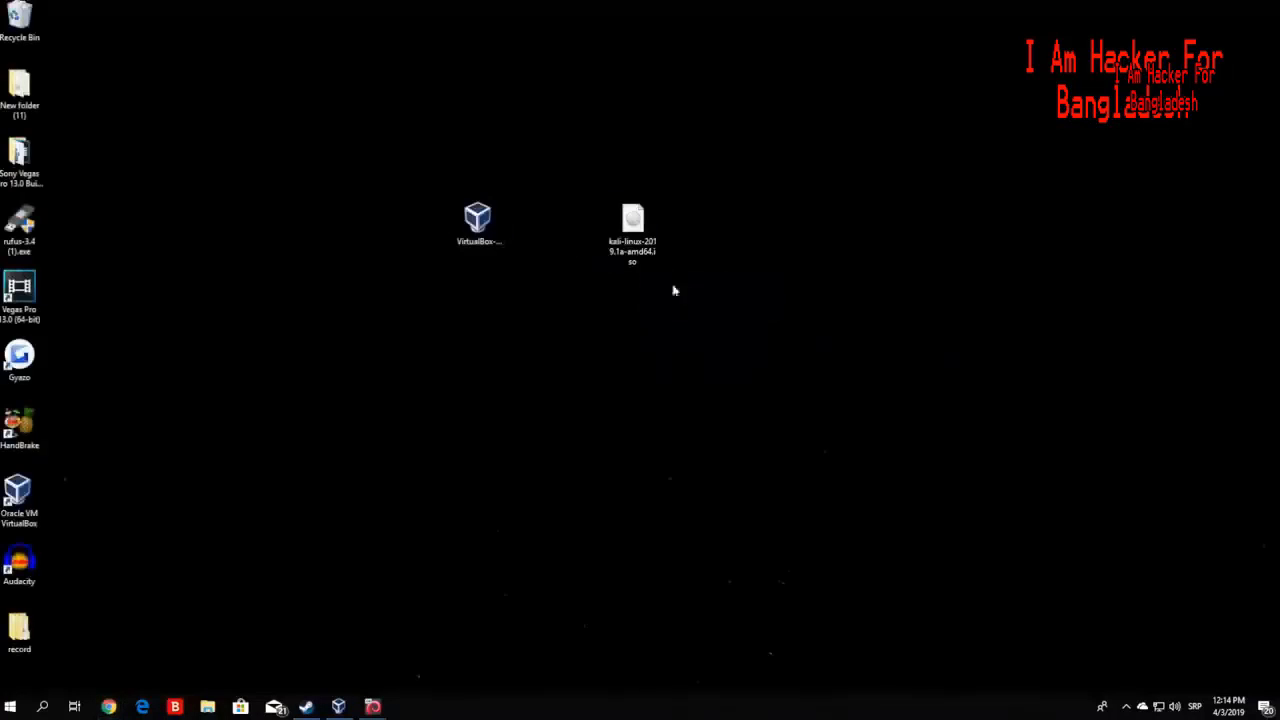
click(497, 219)
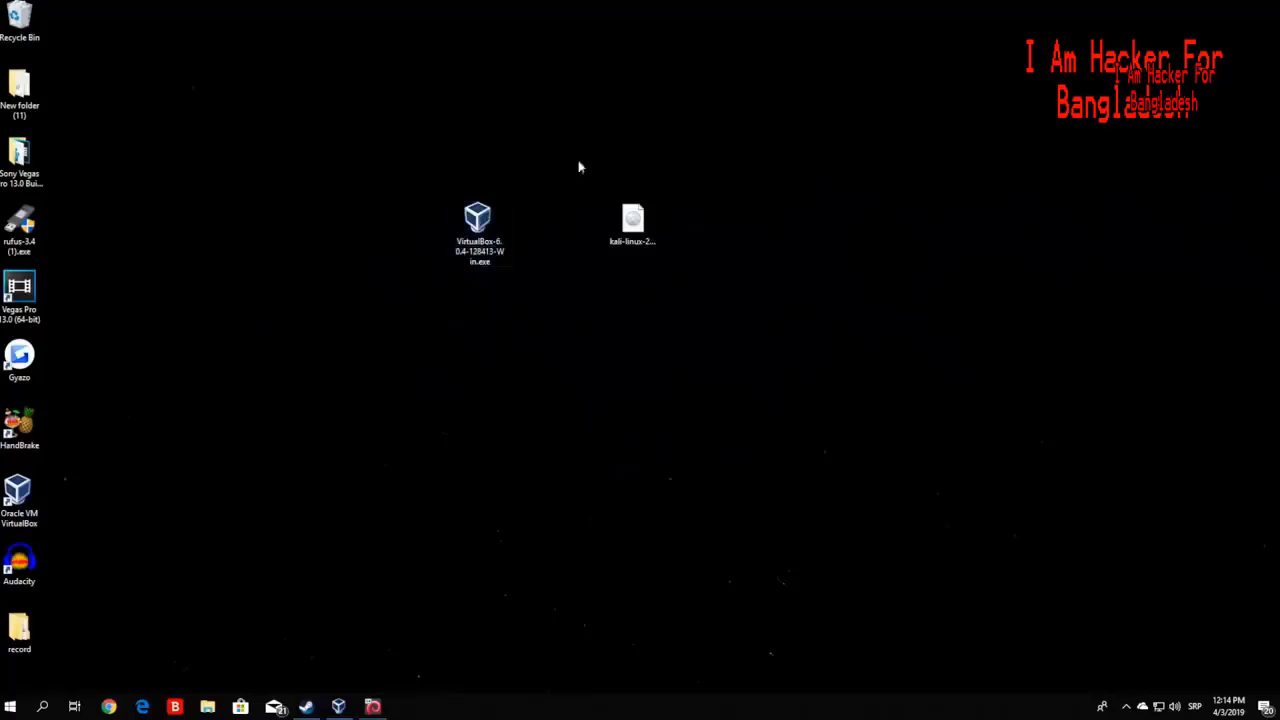
drag(623, 245, 565, 240)
click(490, 238)
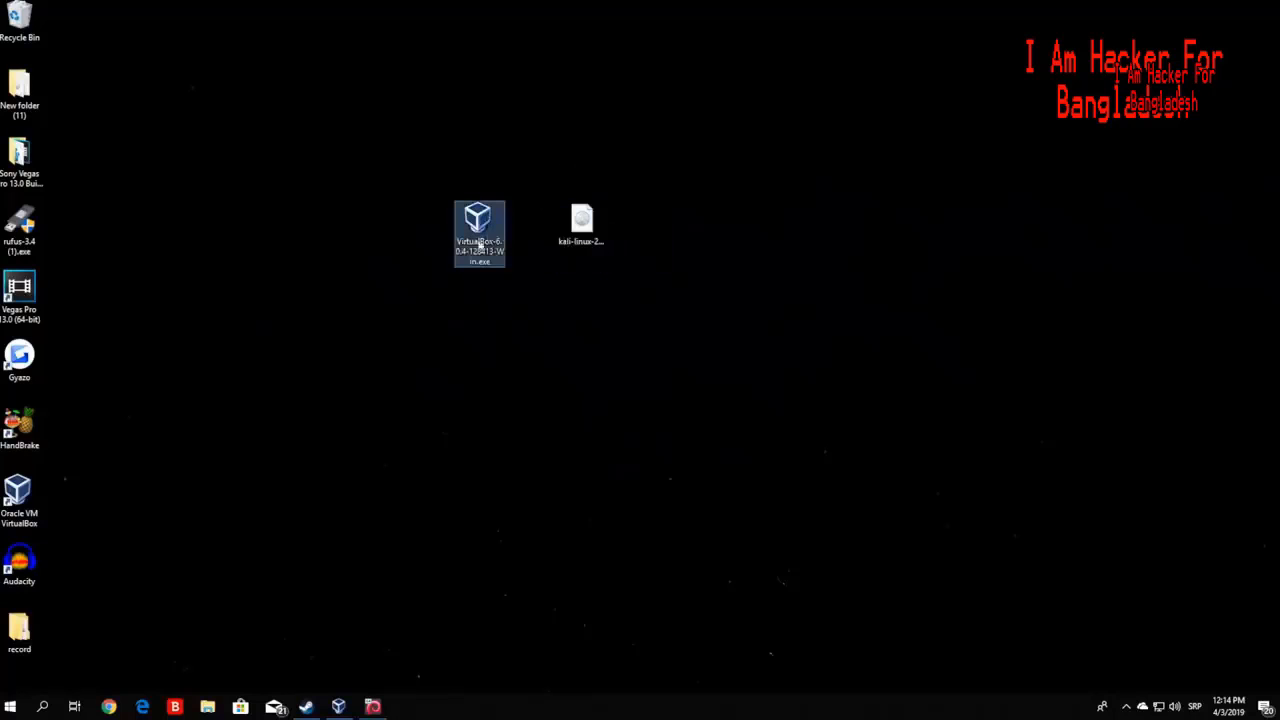
drag(537, 294, 420, 154)
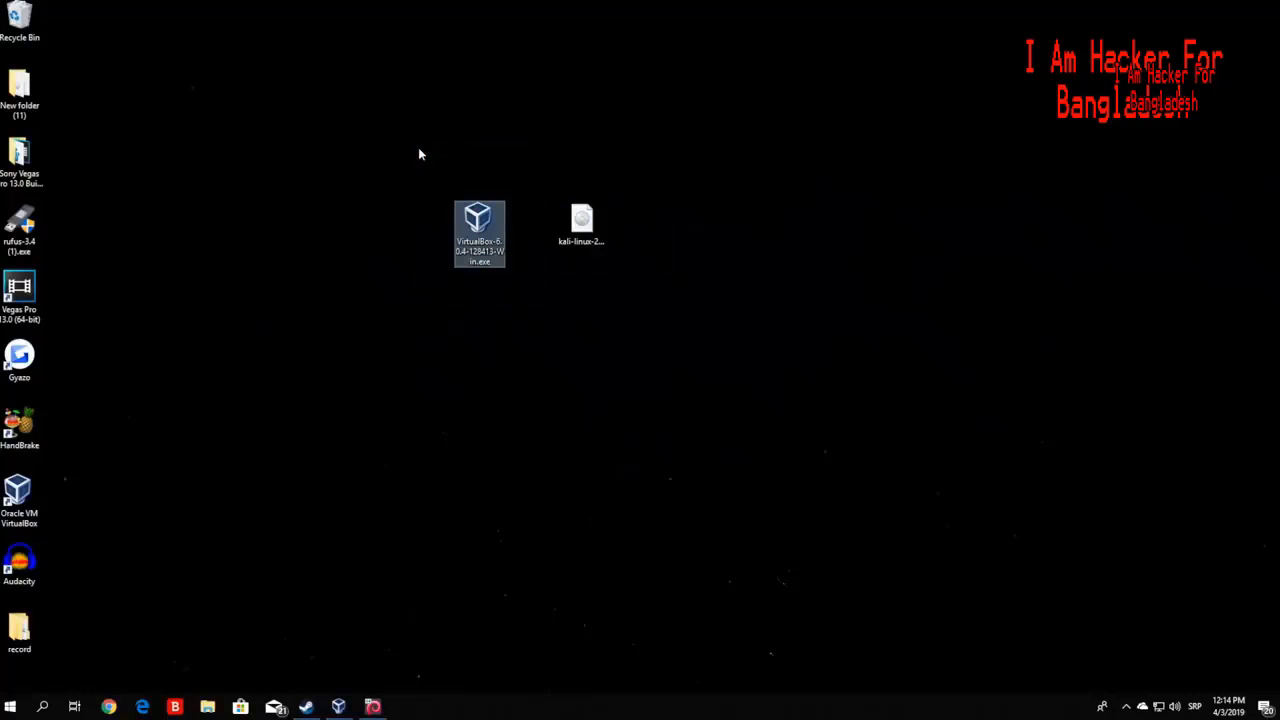
click(372, 540)
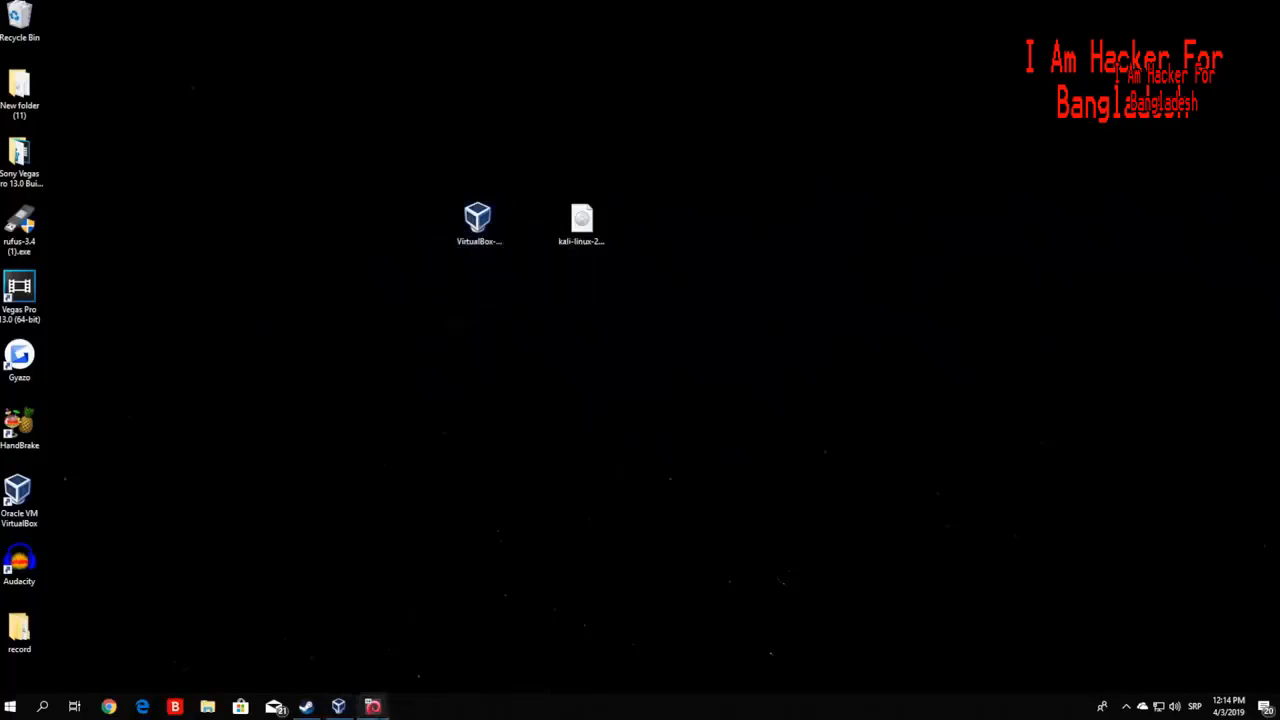
- Power off the running Kali virtual machine and close VirtualBox Manager
click(338, 706)
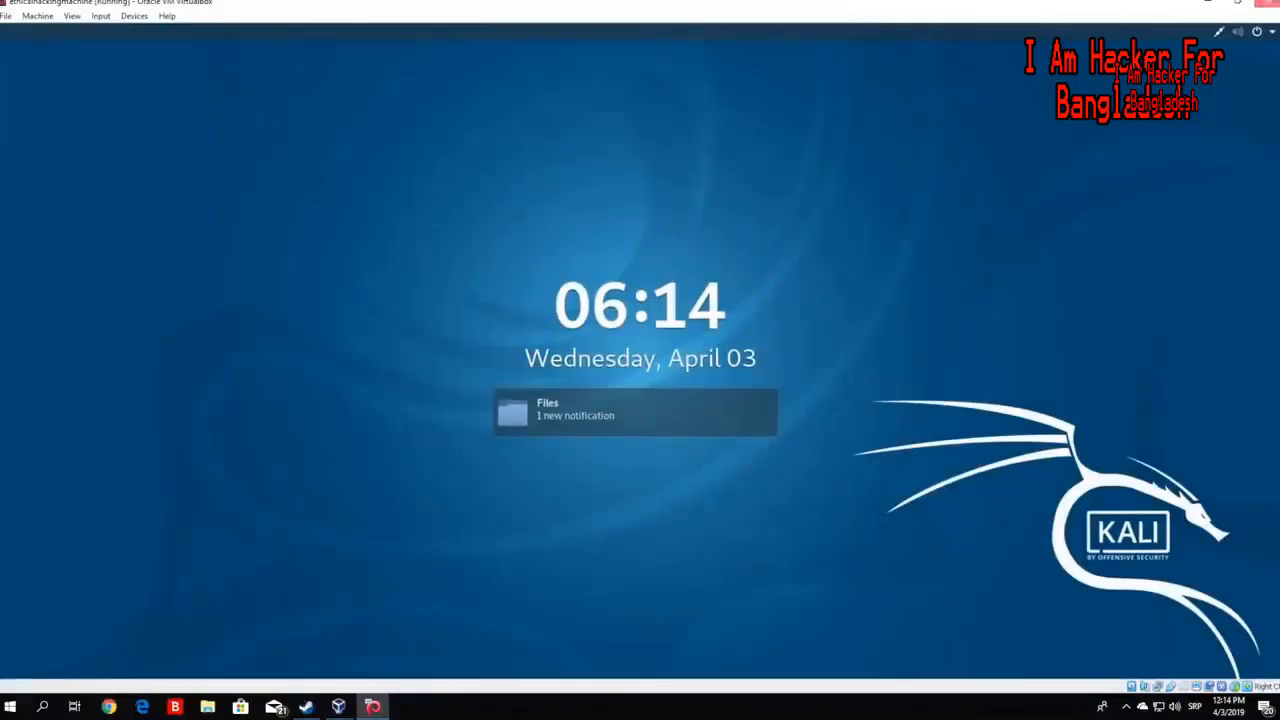
click(1268, 3)
click(580, 383)
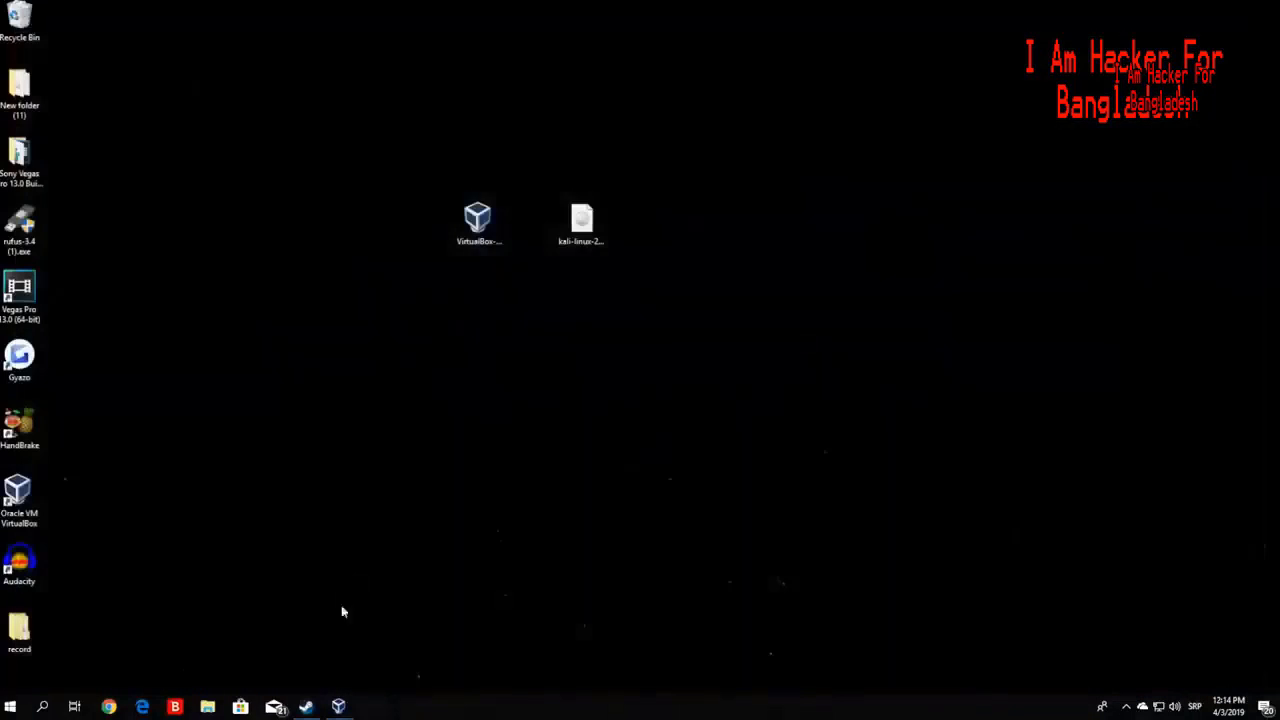
click(338, 706)
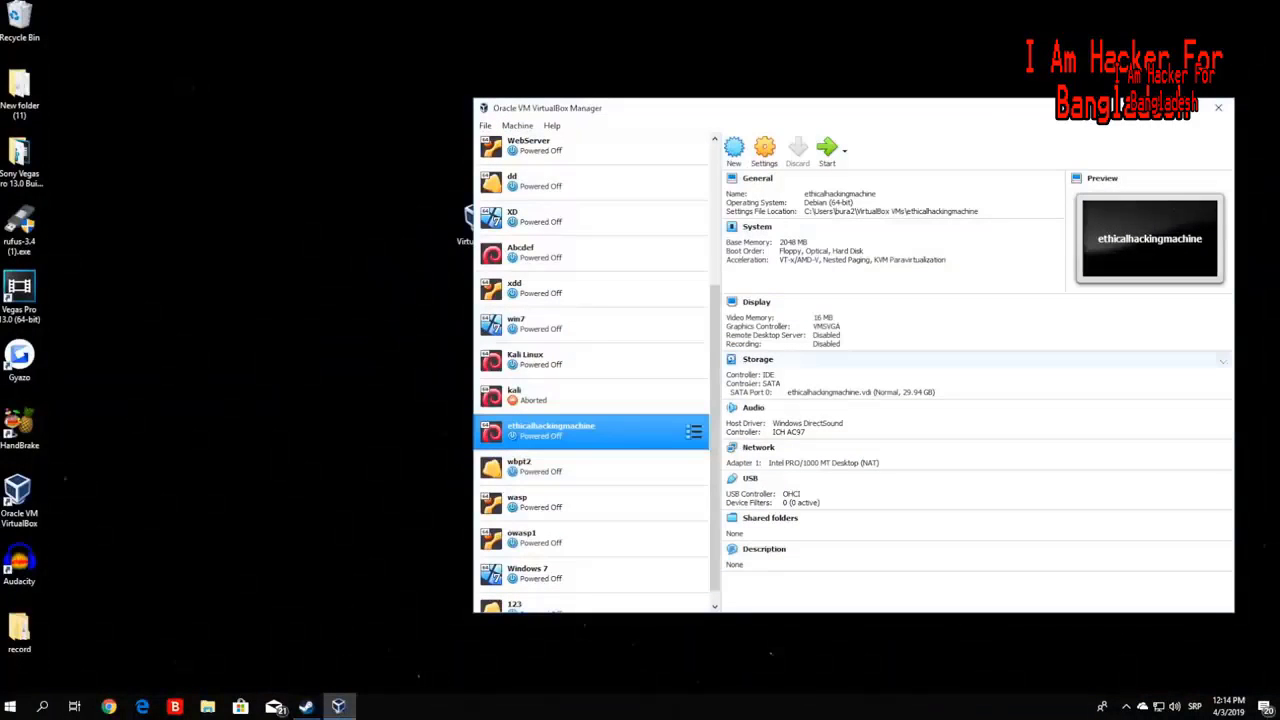
scroll(600, 380, down, 1)
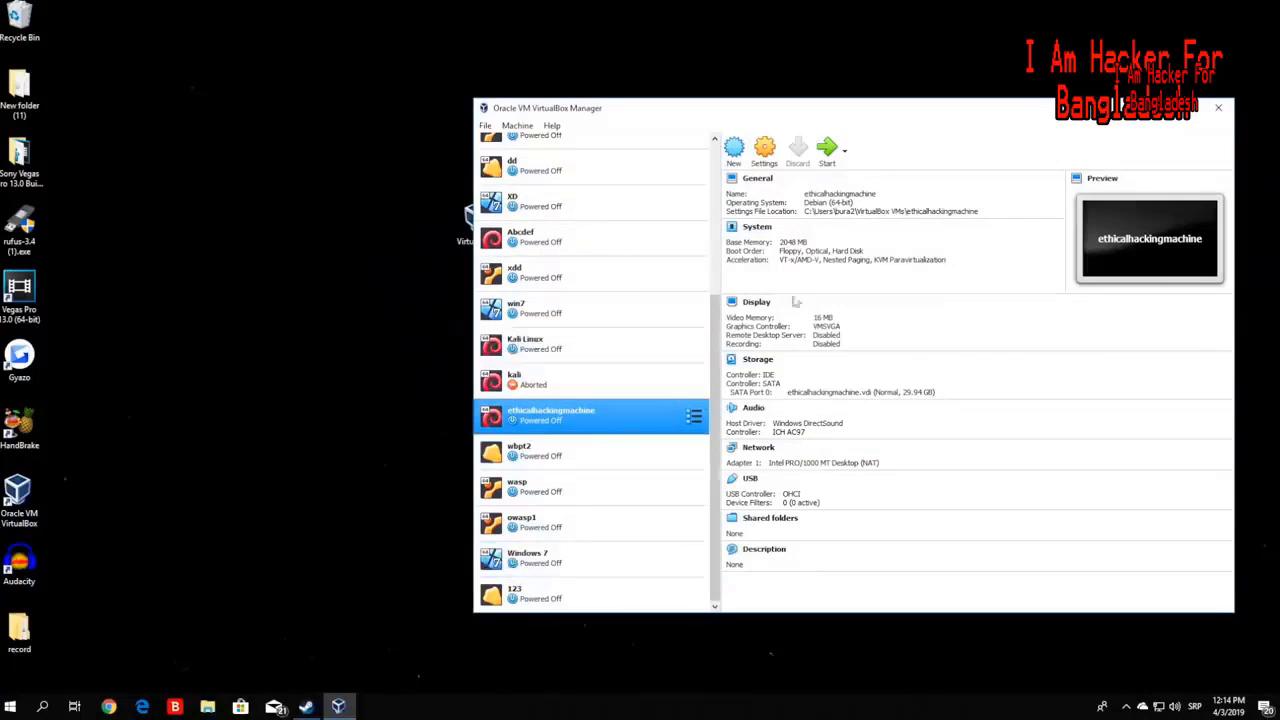
click(1219, 108)
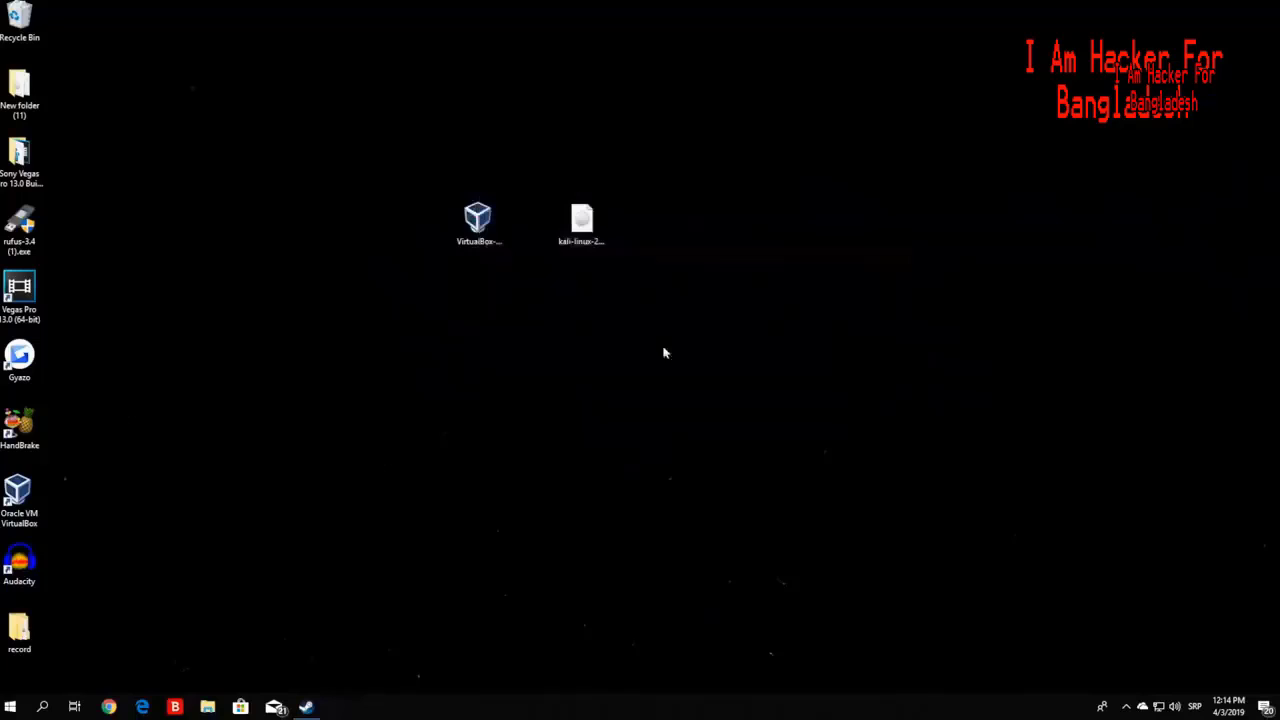
- Run the VirtualBox 6.0.4 installer and choose Remove, approving the UAC prompt, then finish
double_click(477, 235)
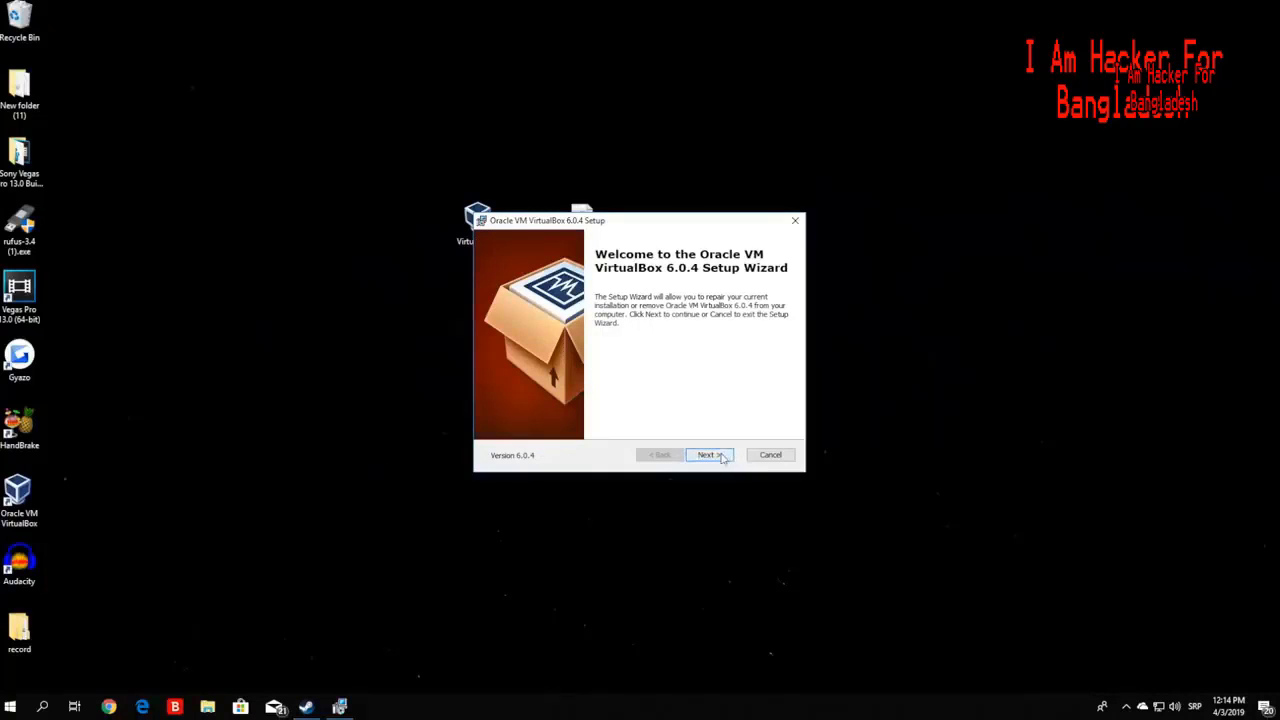
click(722, 457)
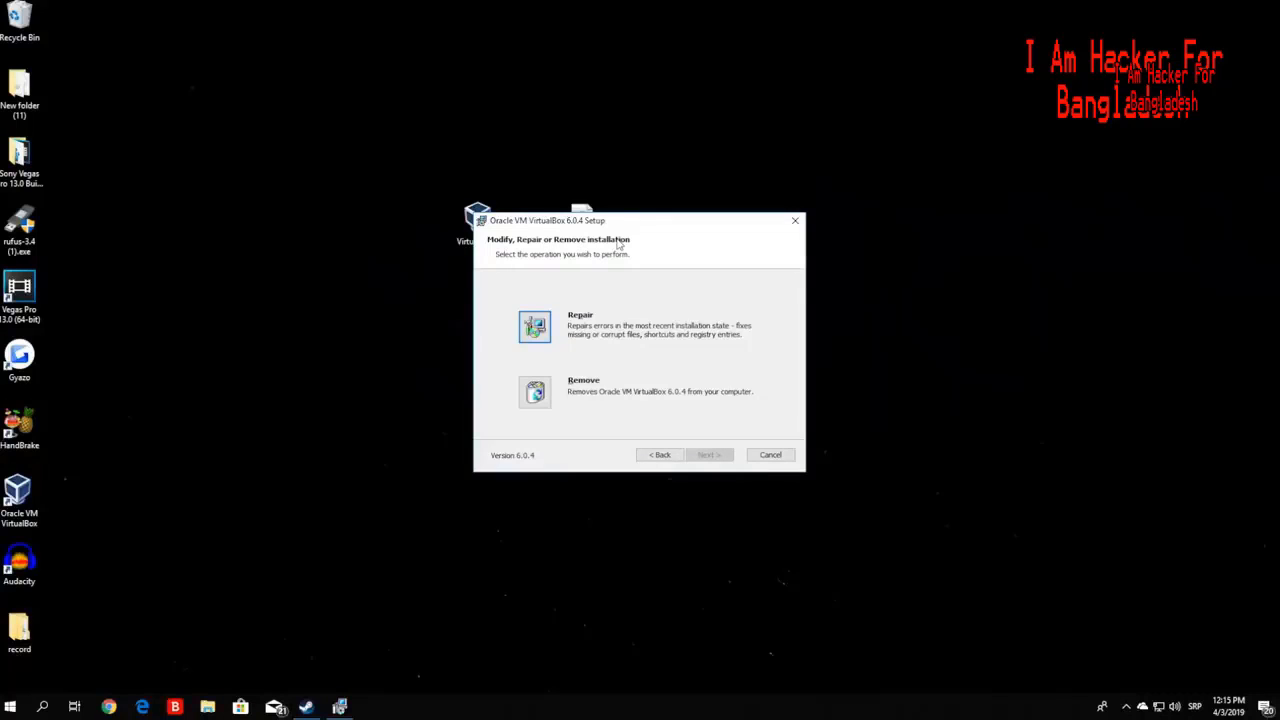
click(535, 392)
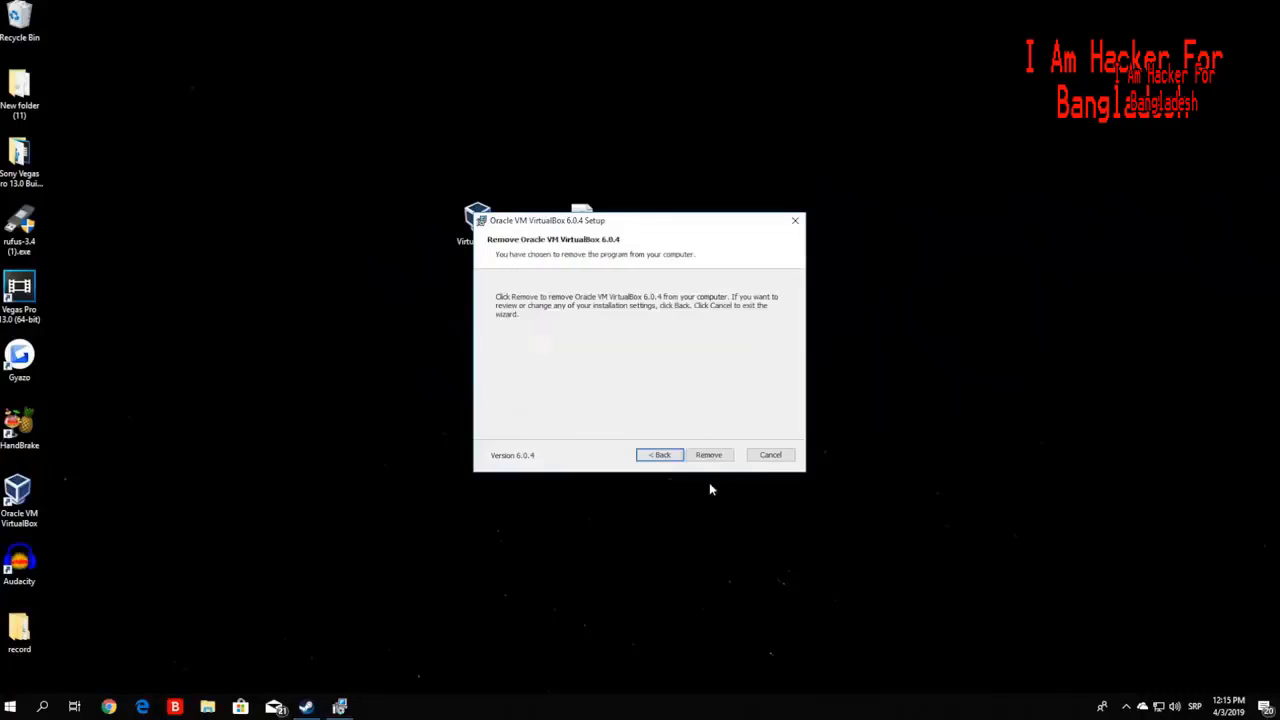
click(709, 456)
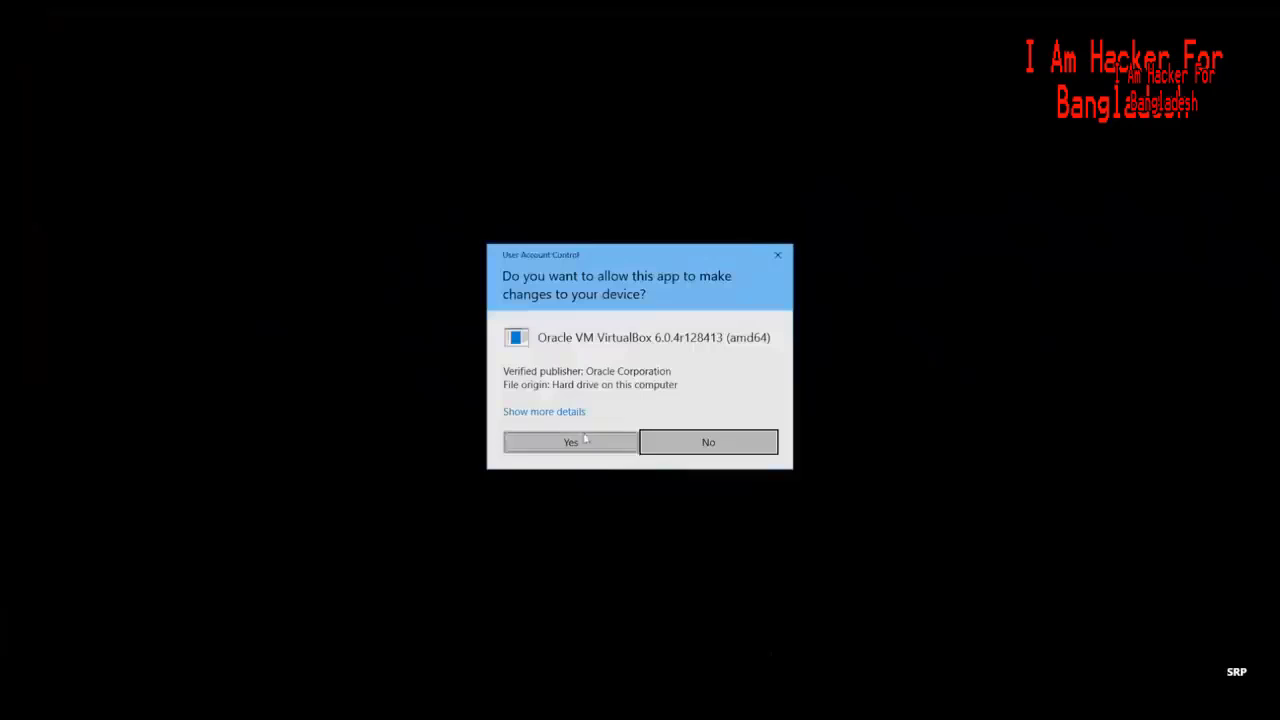
click(580, 443)
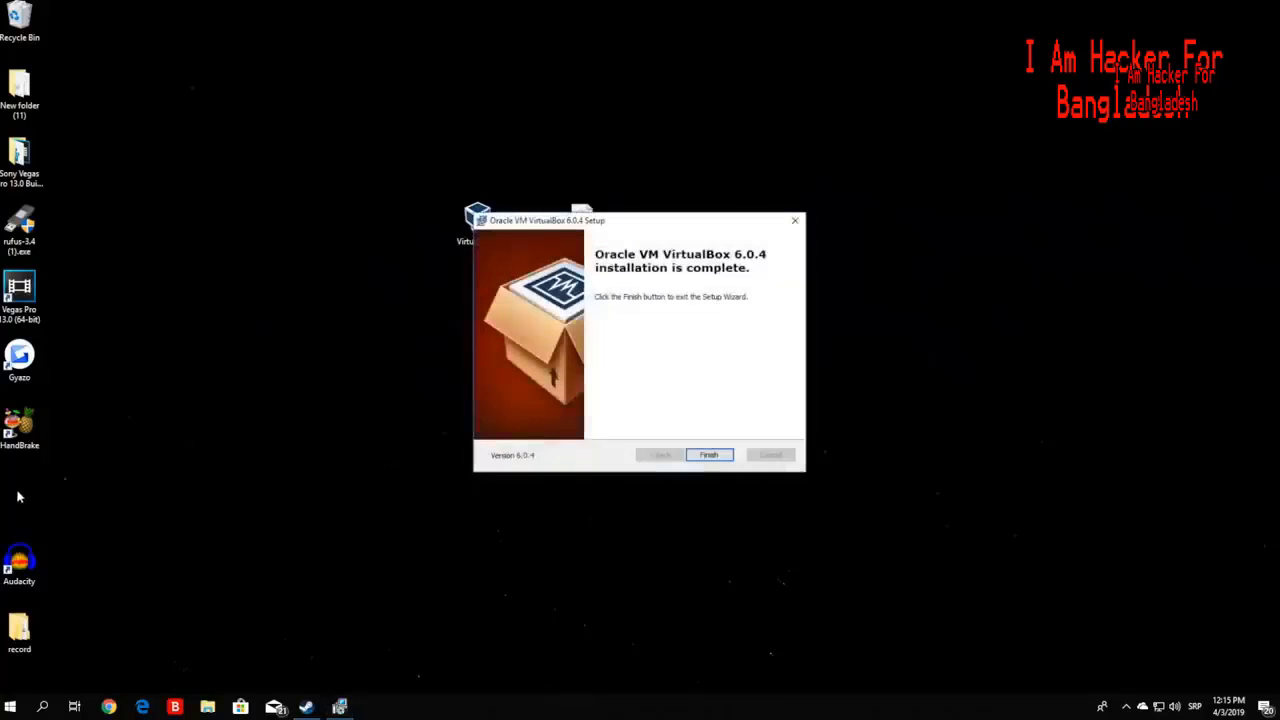
click(709, 455)
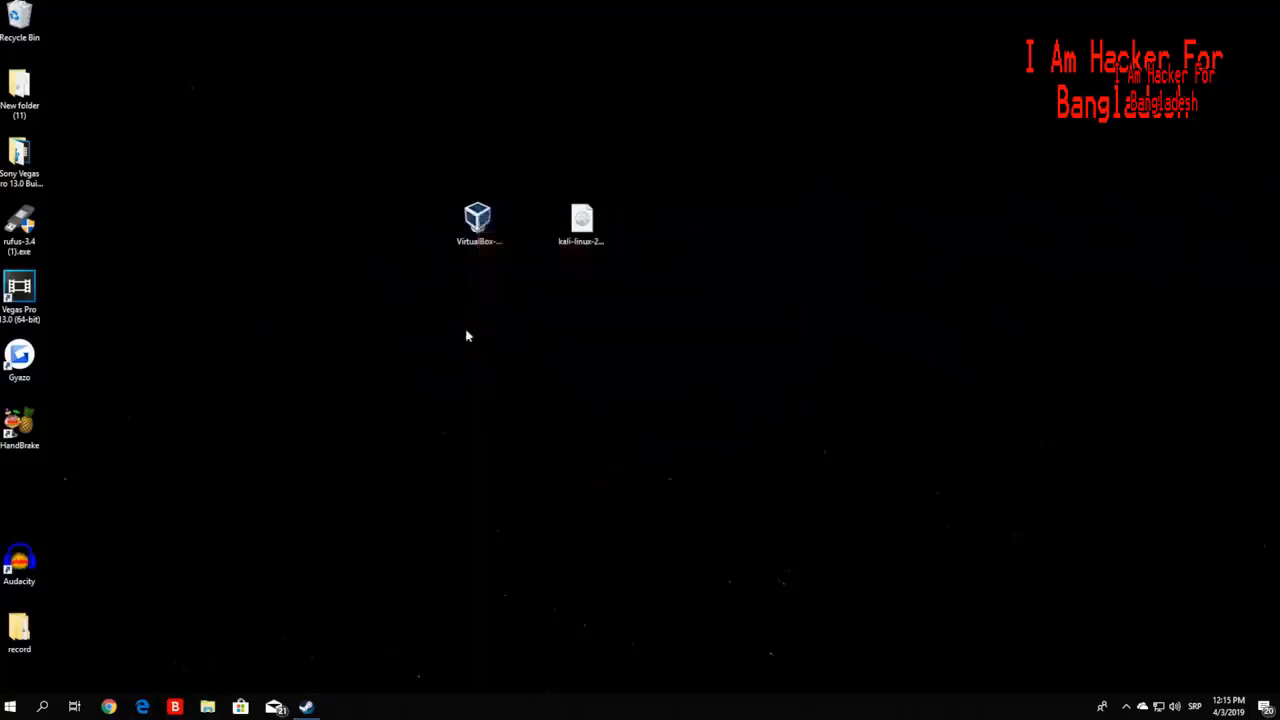
click(480, 248)
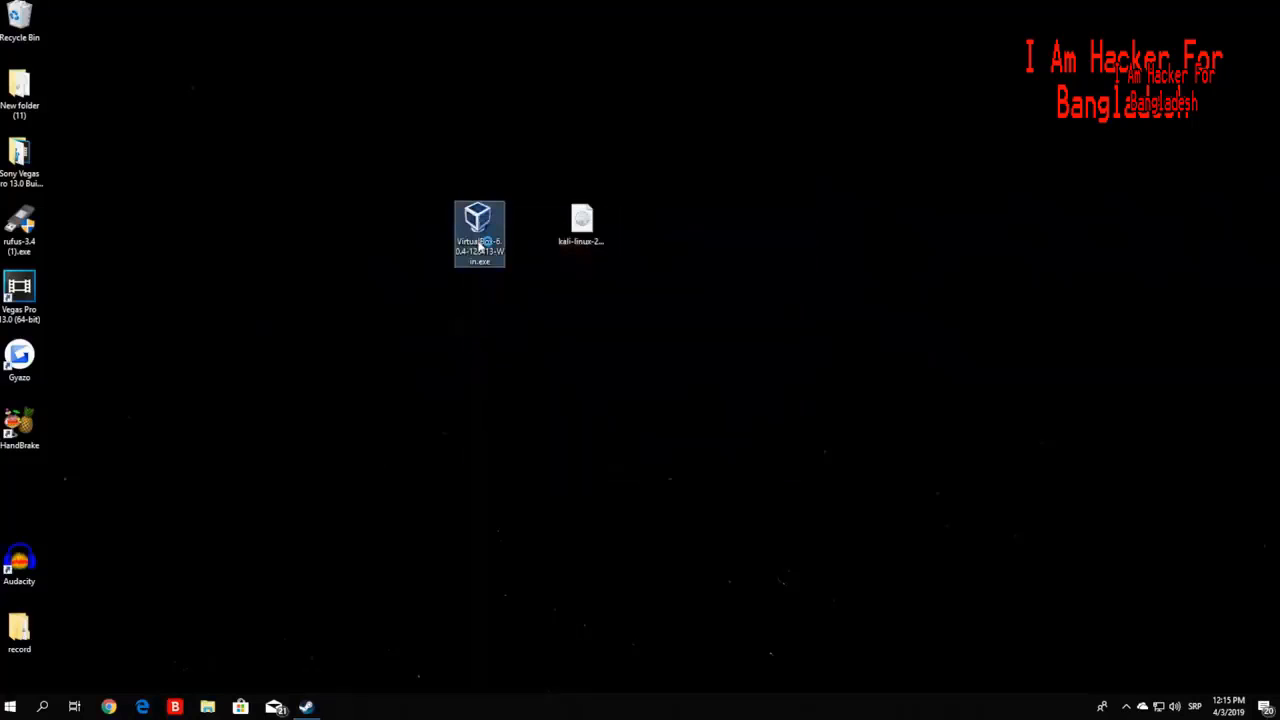
- Reinstall VirtualBox 6.0.4 with default features and shortcuts, accepting the network warning and UAC prompt
double_click(480, 248)
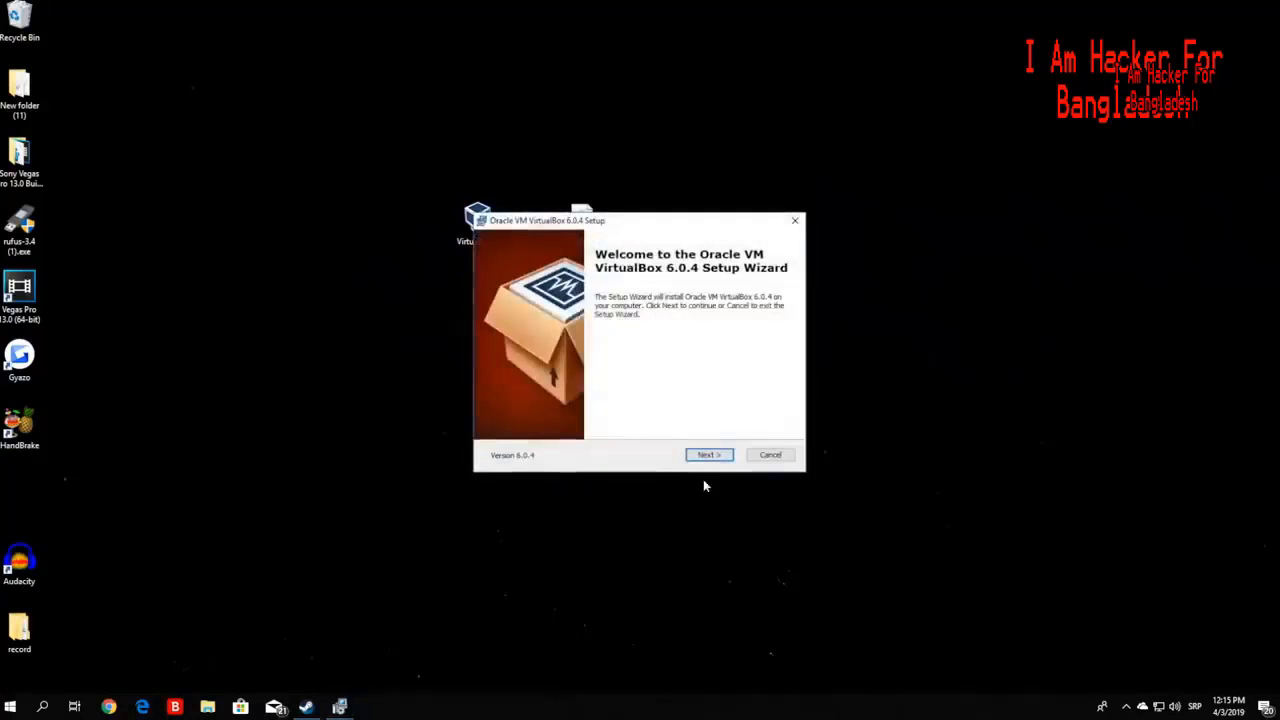
click(710, 456)
click(707, 456)
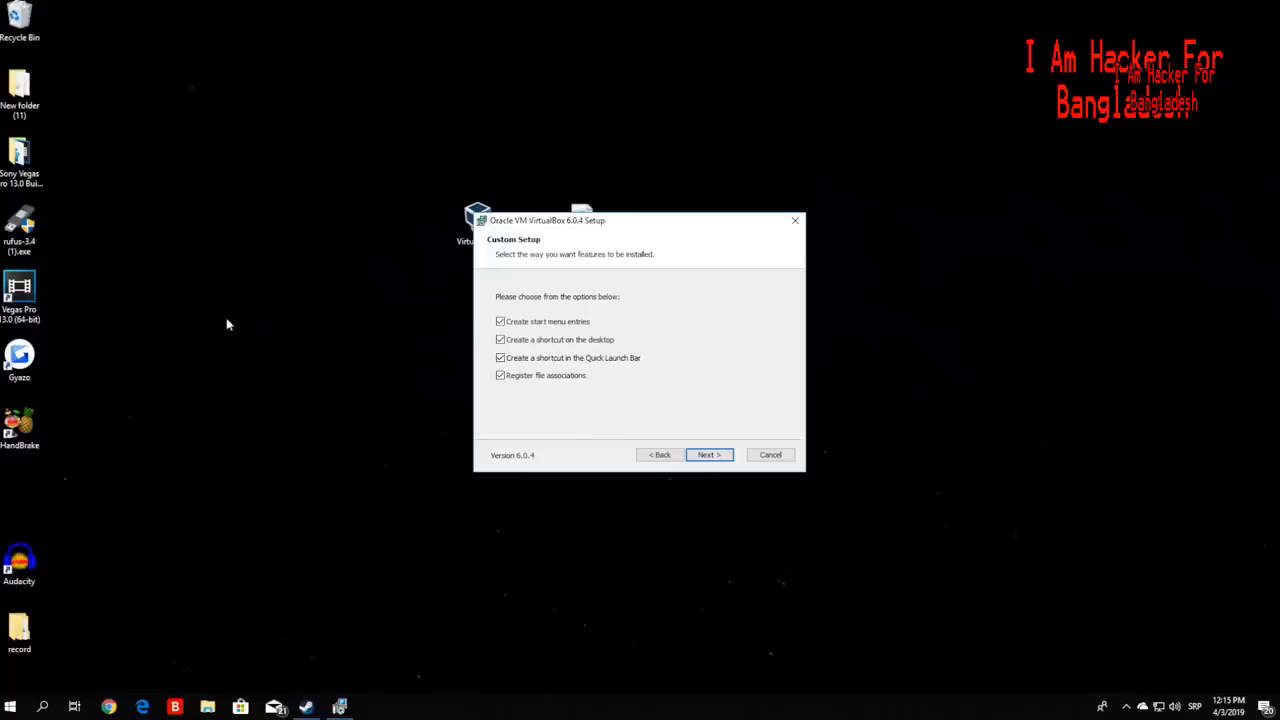
click(706, 452)
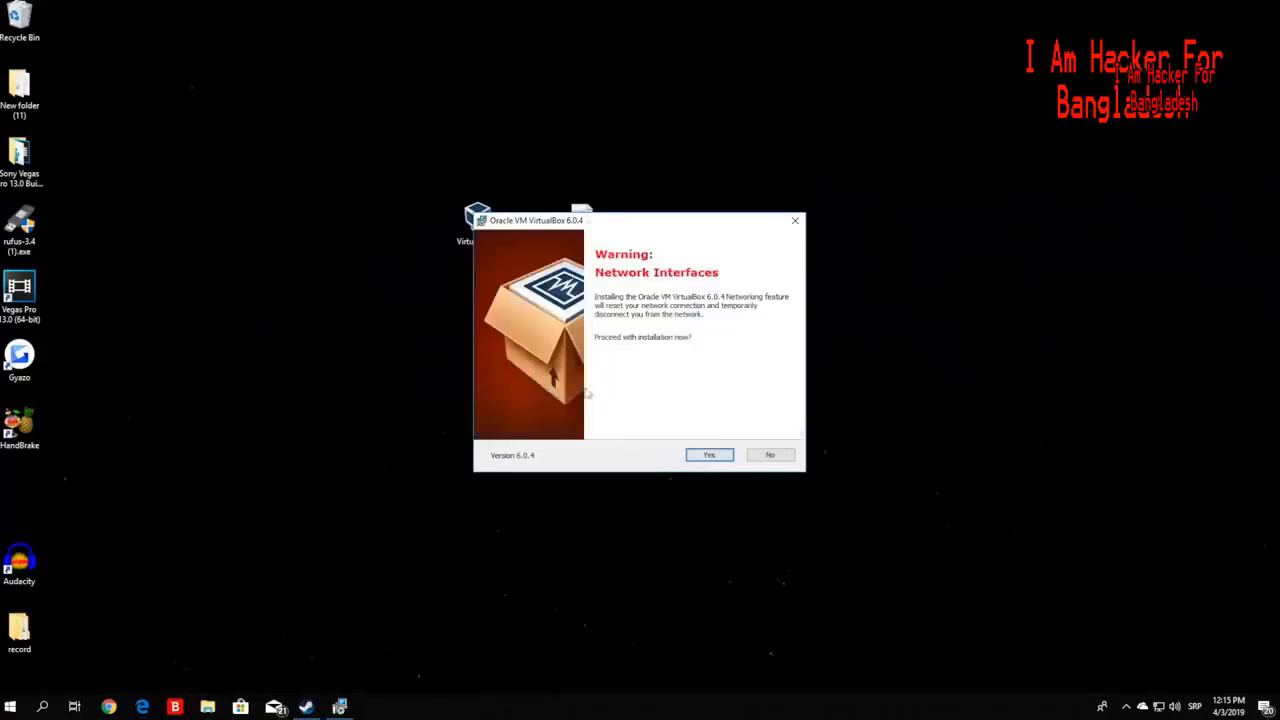
click(708, 457)
click(706, 457)
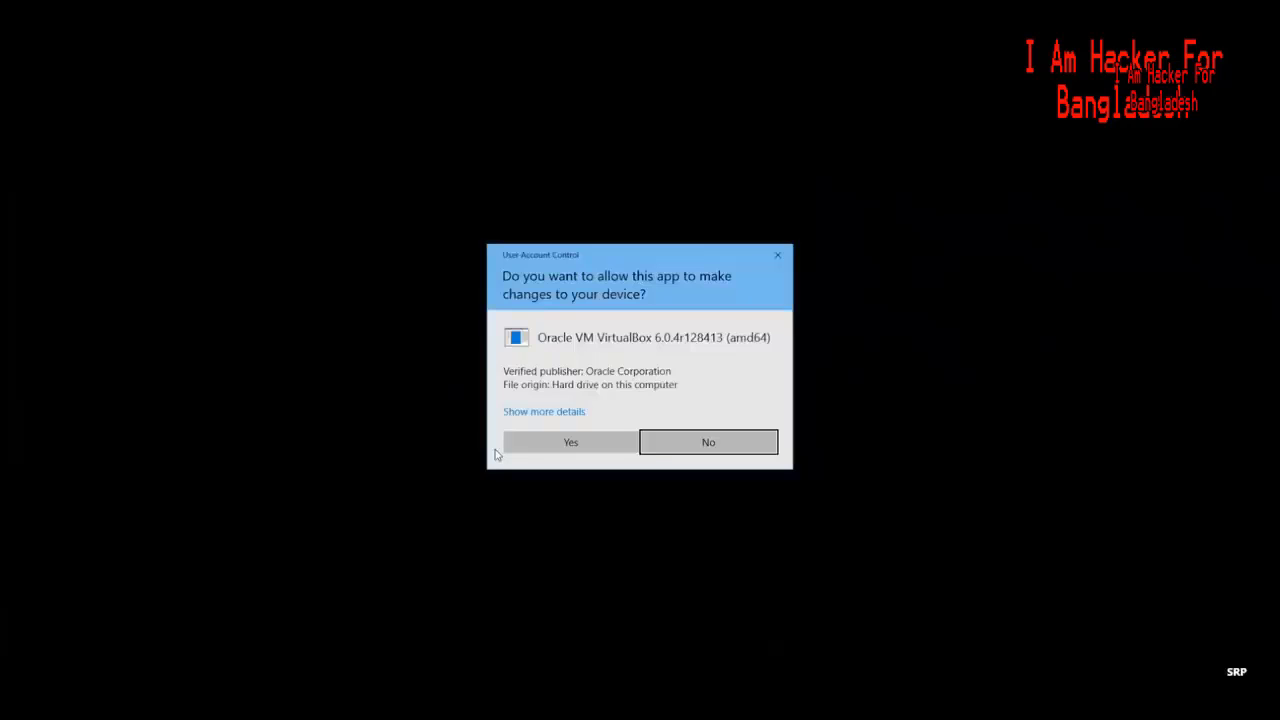
click(583, 449)
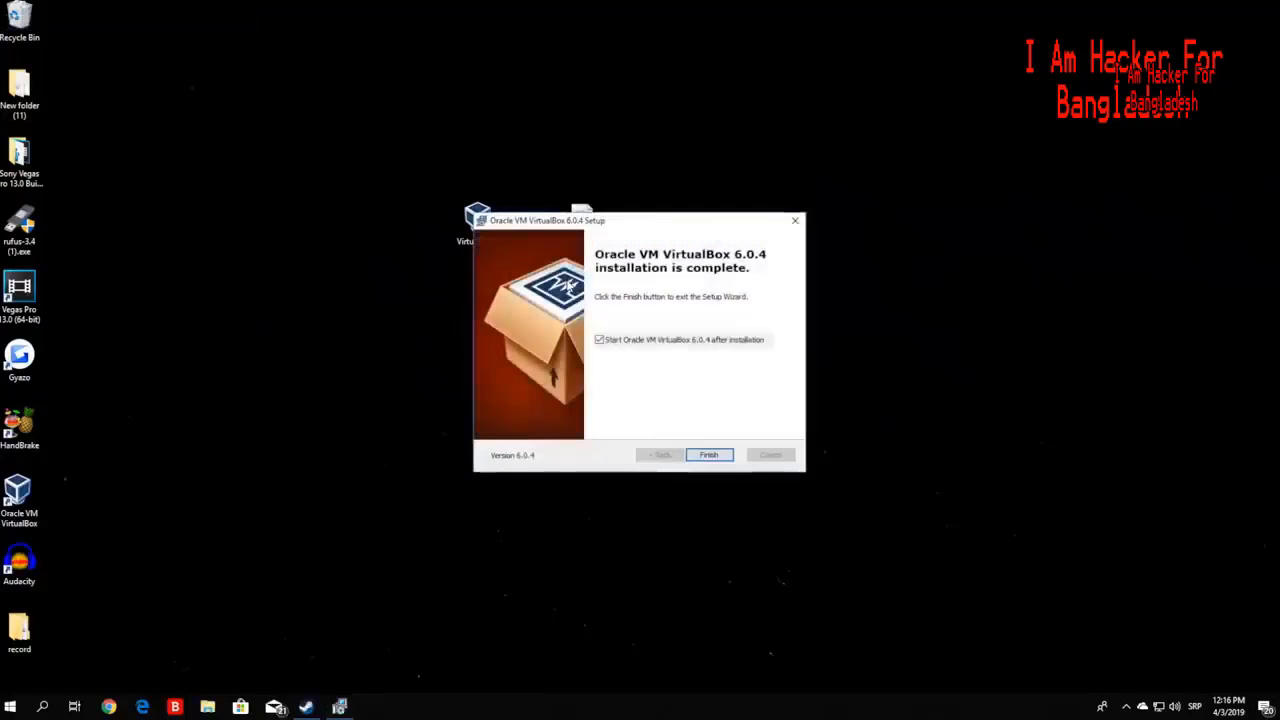
click(599, 340)
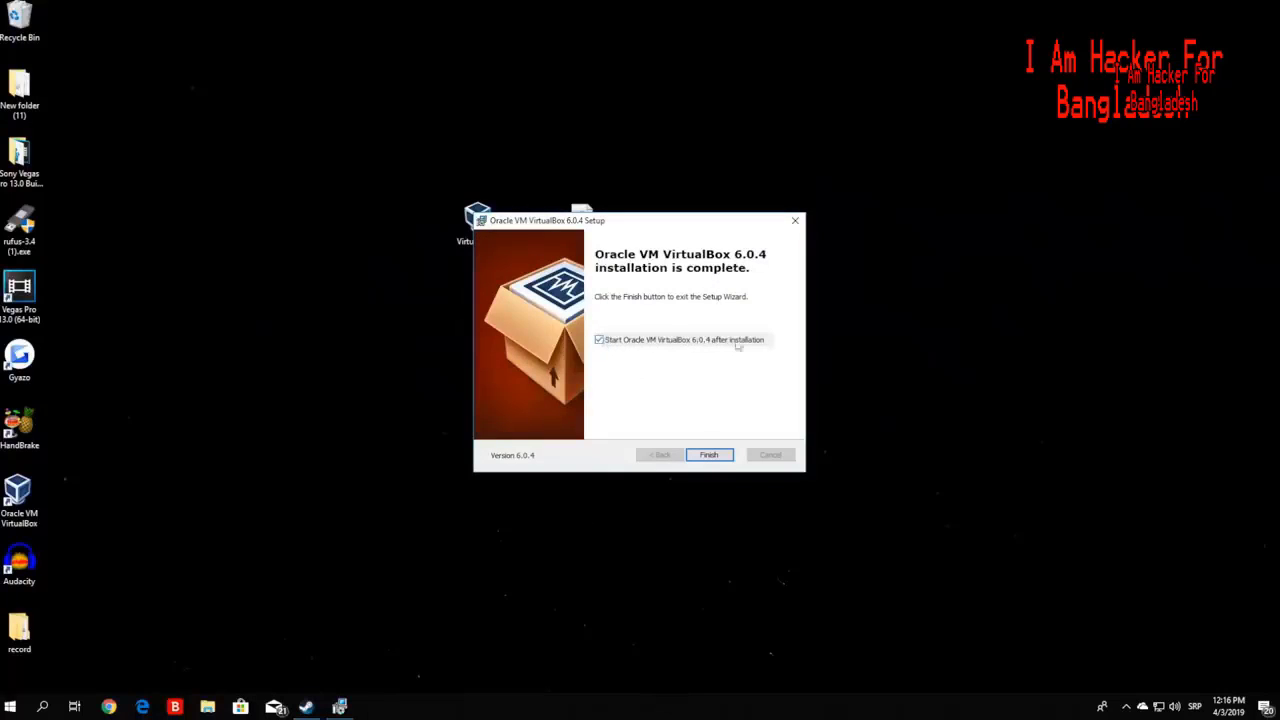
click(712, 454)
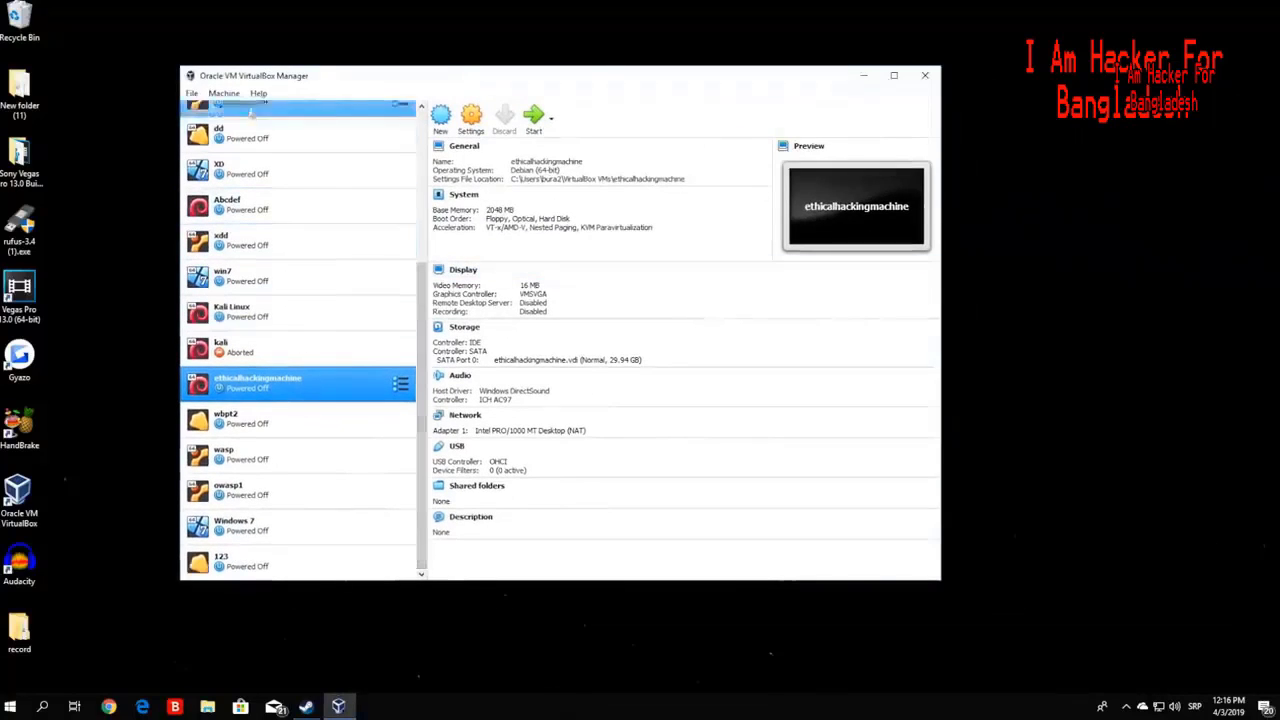
- Review the existing virtual machines in VirtualBox Manager, then launch the New machine wizard
drag(277, 570, 260, 252)
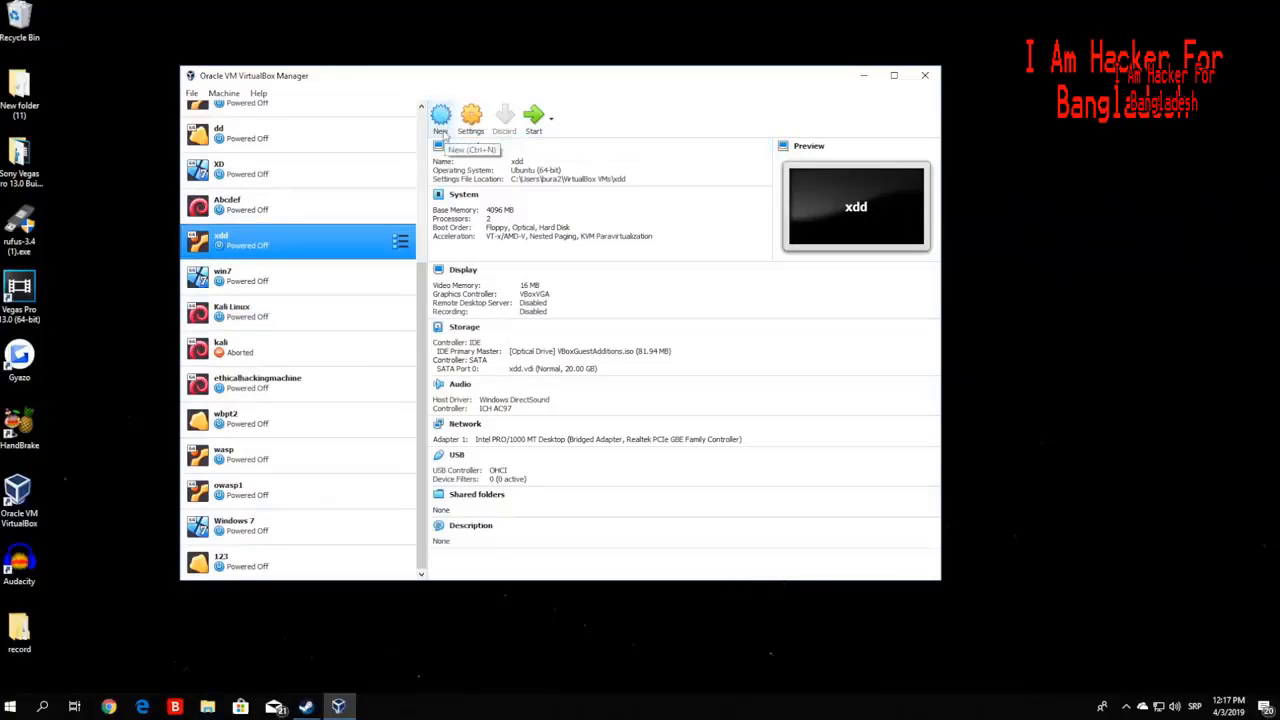
click(441, 131)
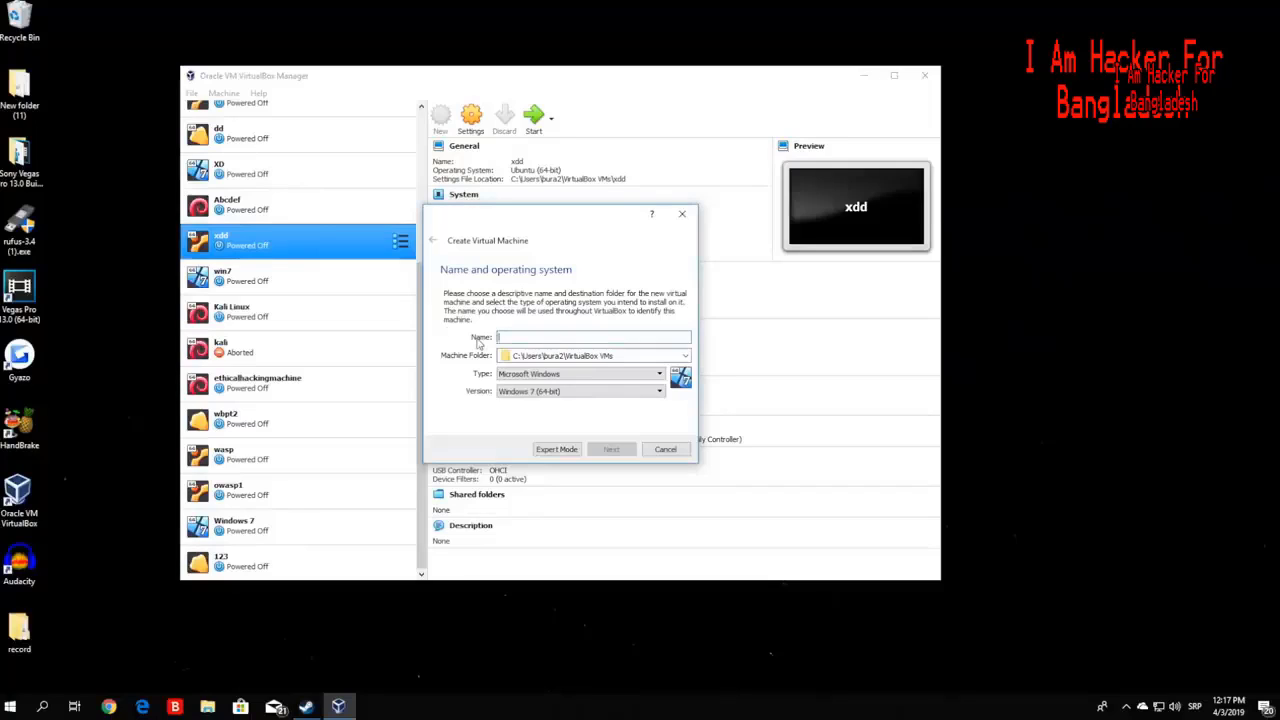
- Enter pythonethicalhacking as the VM name and pick Linux, Debian (64-bit) as its OS
text(py)
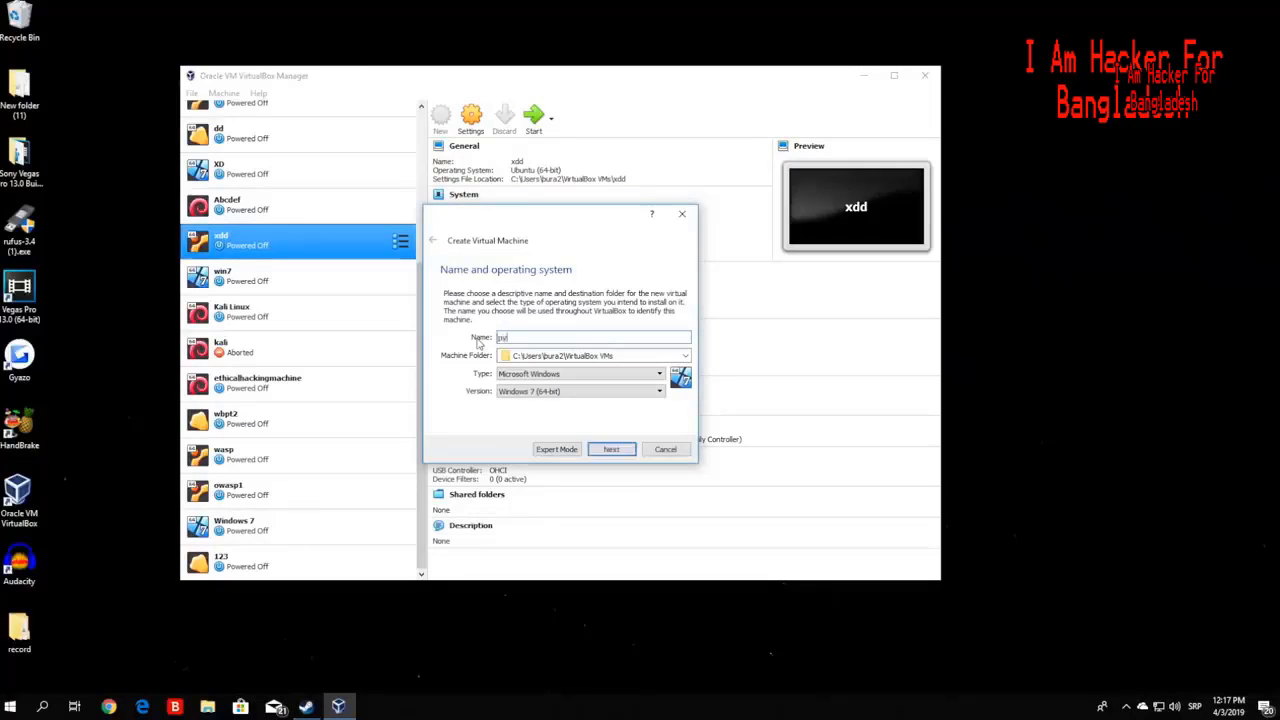
text(thonethical)
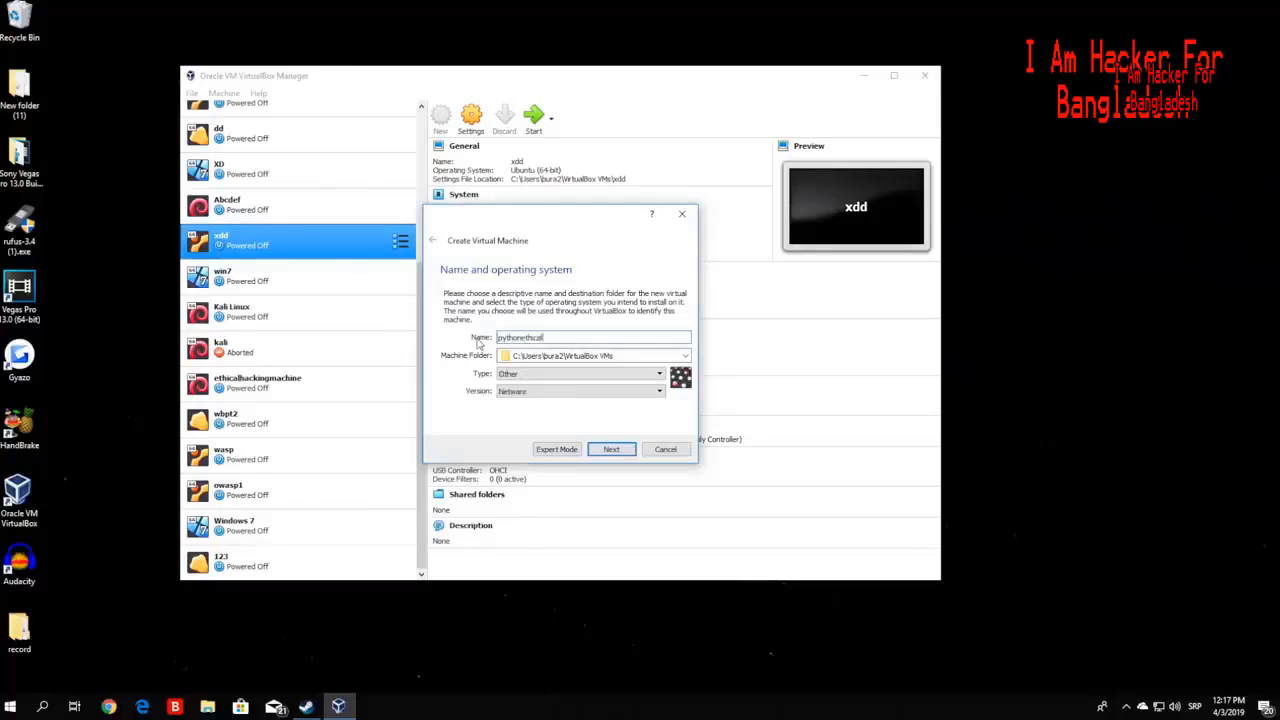
text(hacking)
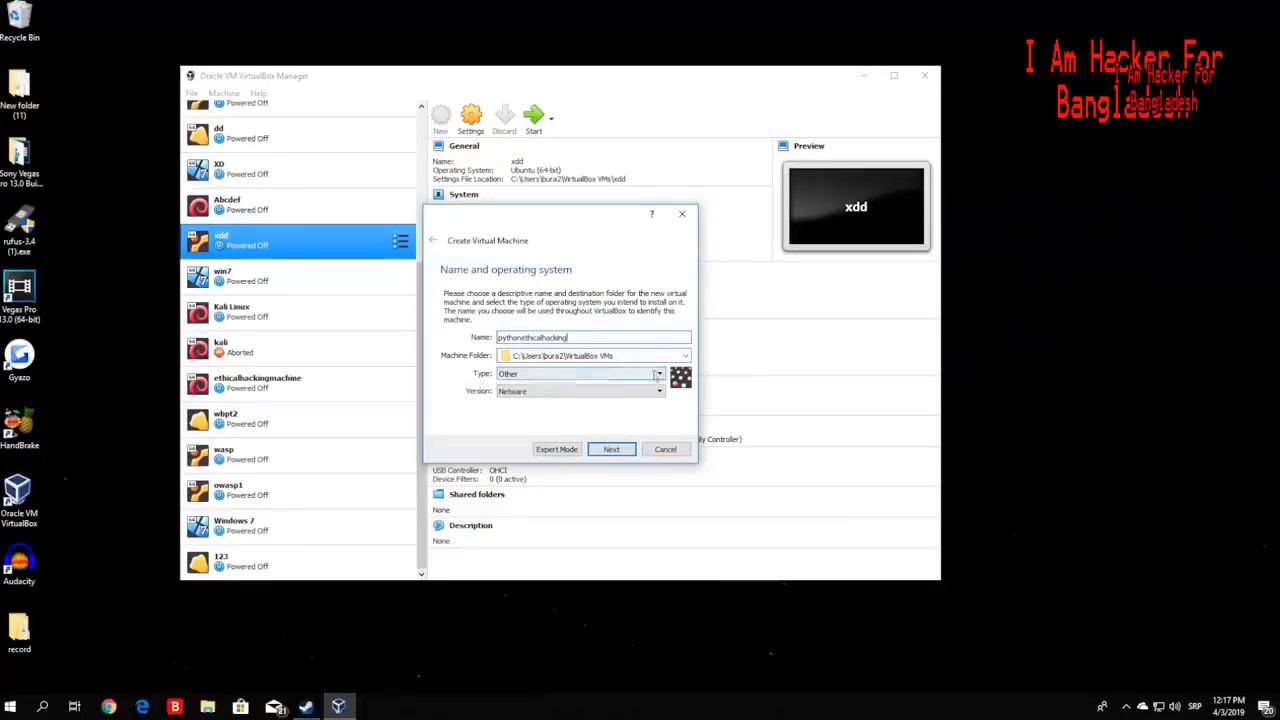
click(630, 374)
click(515, 397)
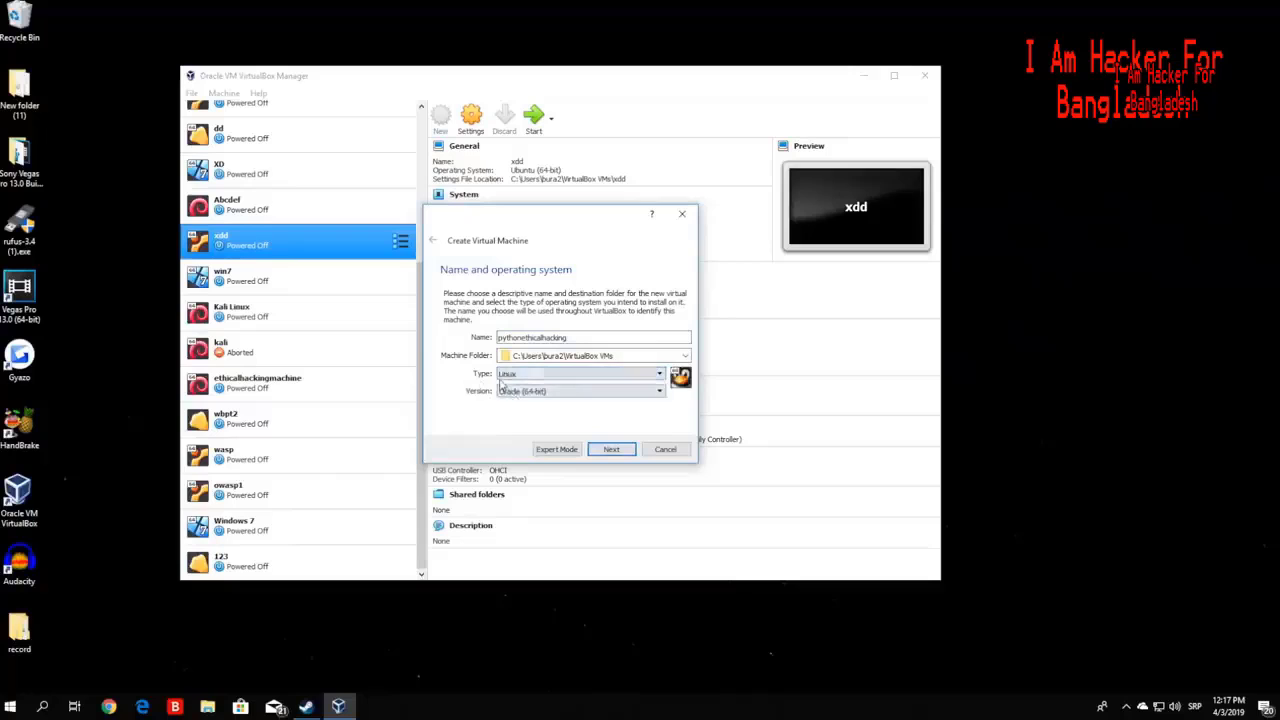
click(578, 394)
mouse_move(661, 434)
mouse_down()
mouse_move(662, 461)
mouse_move(661, 431)
mouse_up()
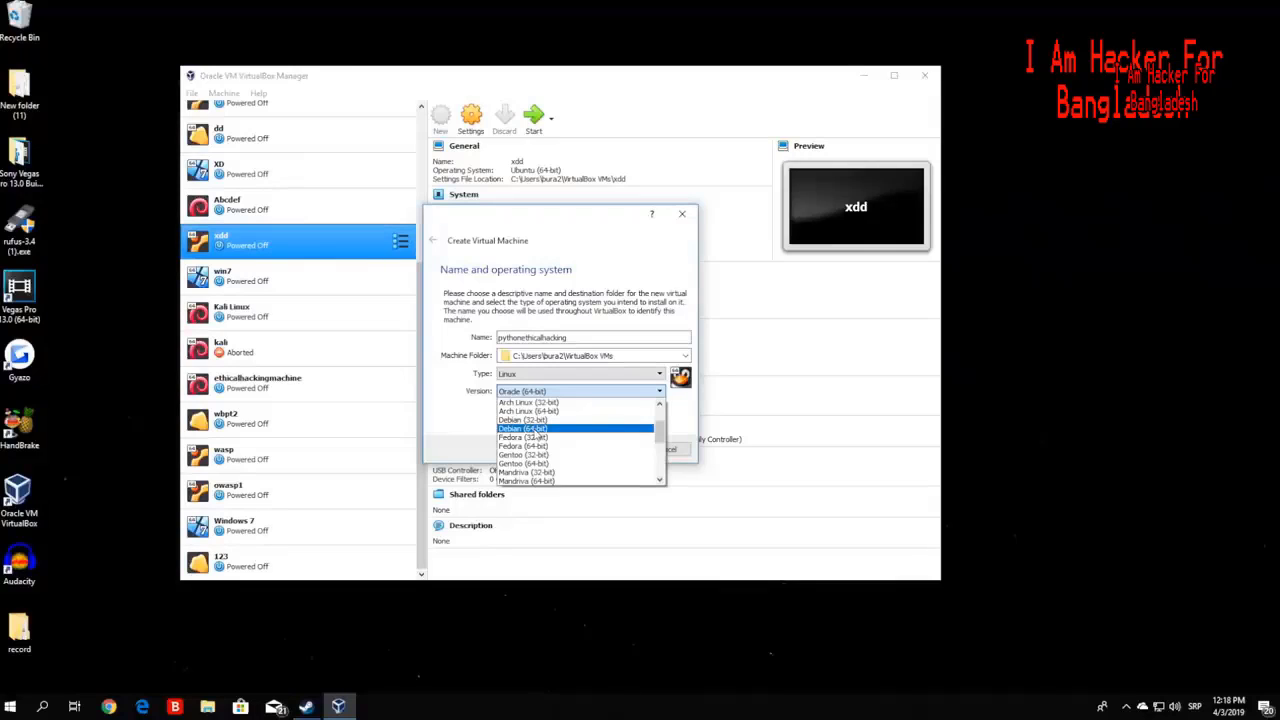
click(537, 430)
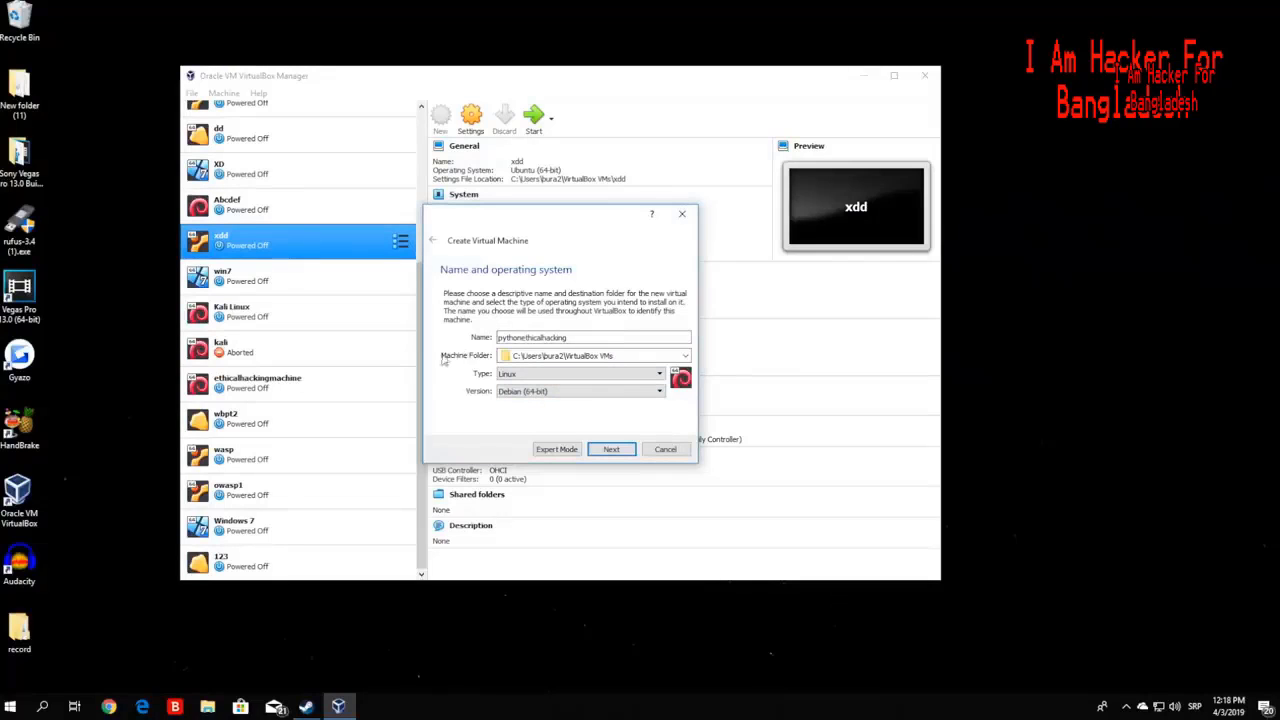
- Set the memory slider to 2048 MB on the memory page and advance to Hard disk
click(611, 449)
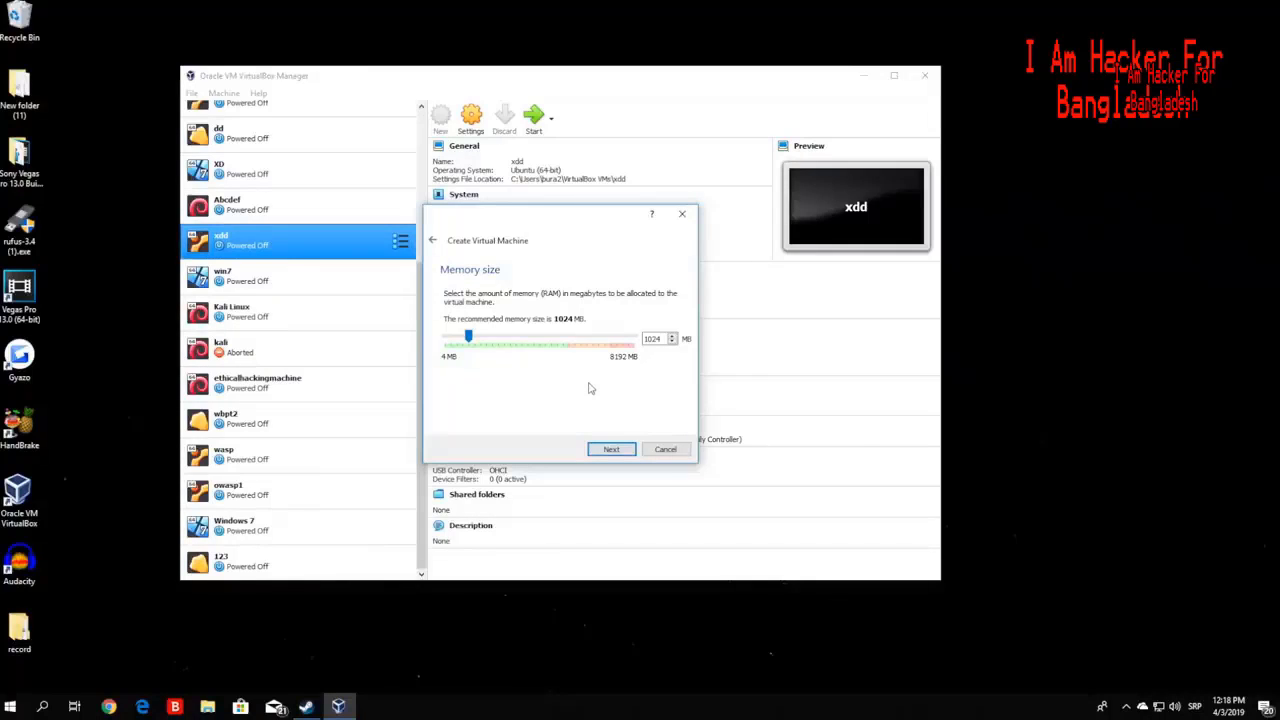
drag(470, 338, 634, 338)
drag(633, 338, 493, 341)
click(611, 449)
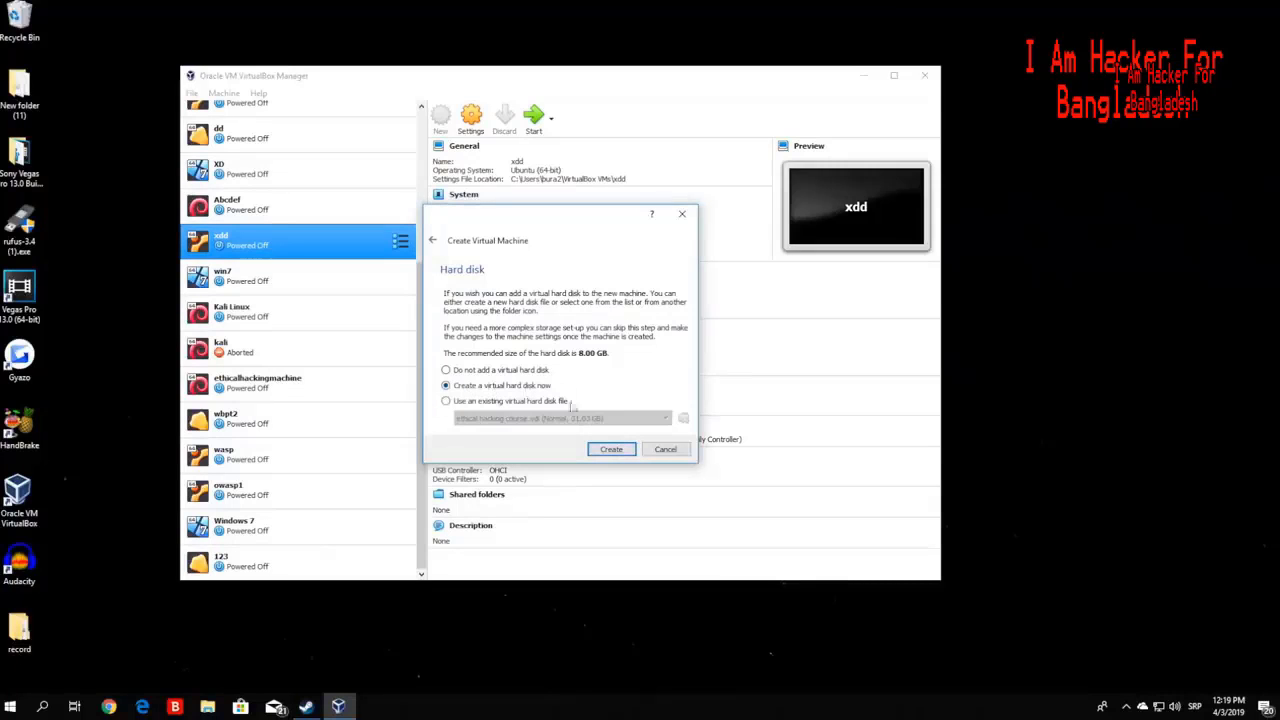
- Create a new VDI hard disk with dynamically allocated storage for the machine
click(611, 451)
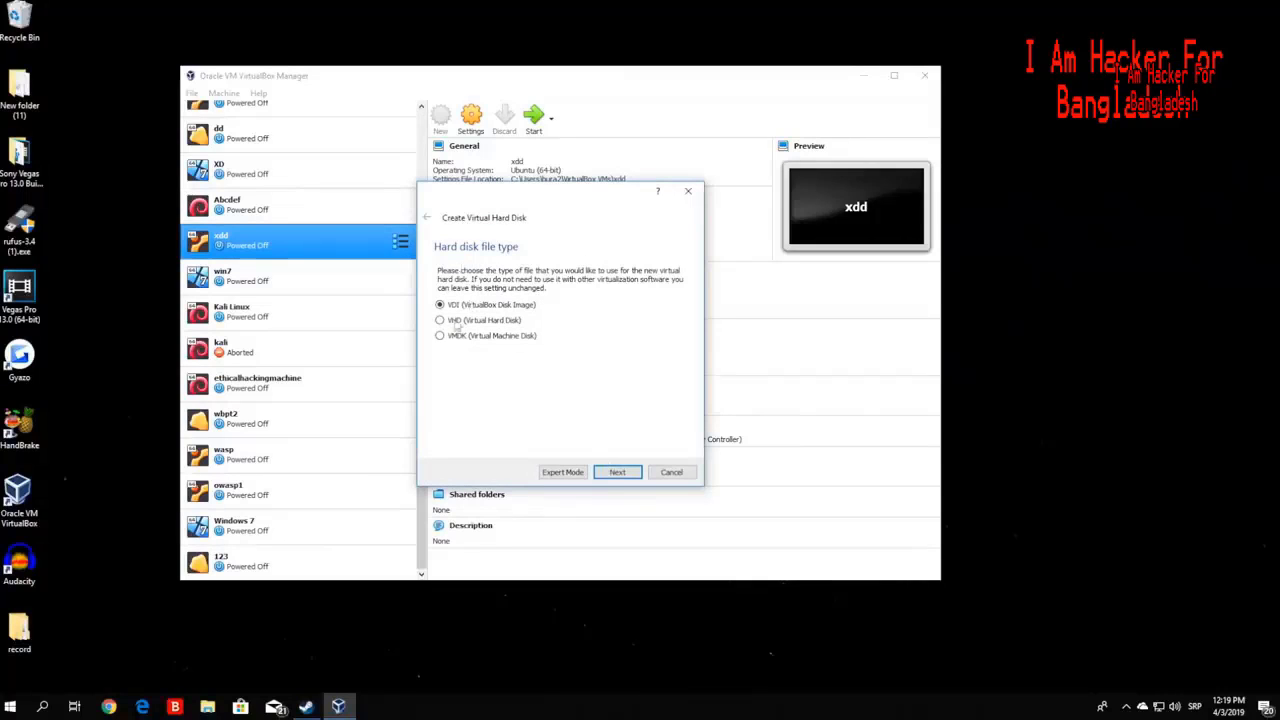
click(617, 472)
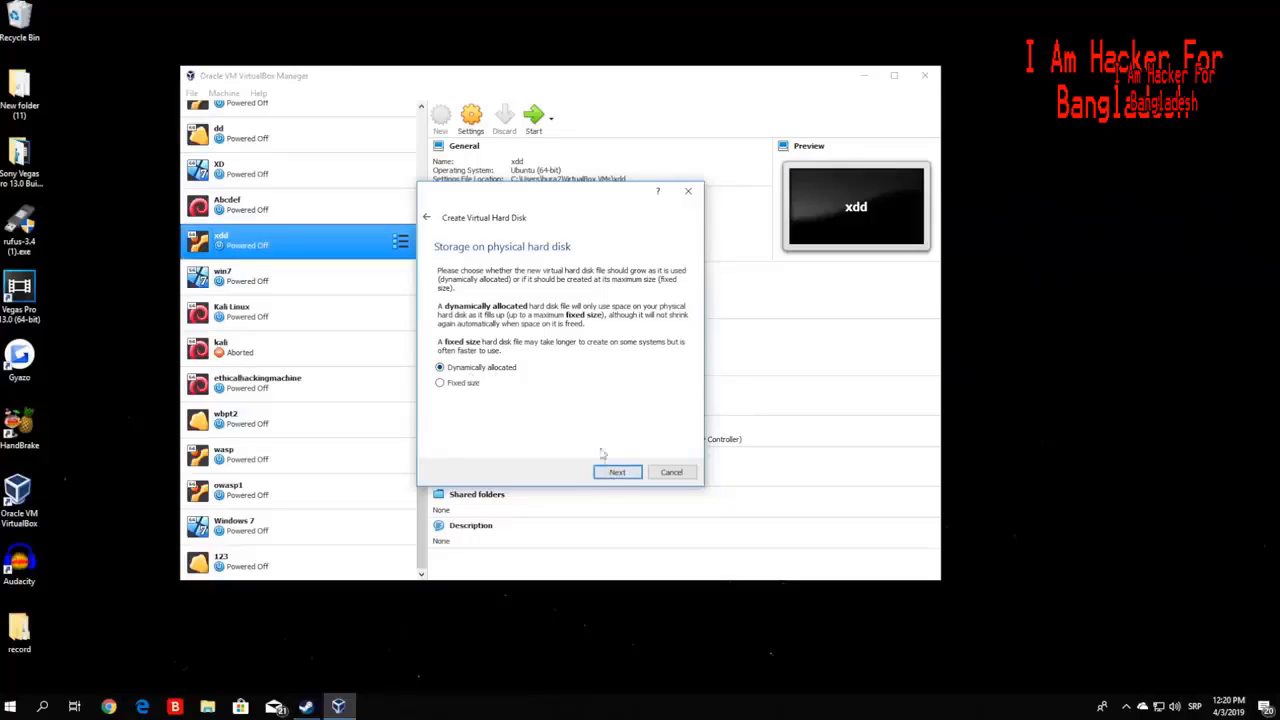
click(608, 470)
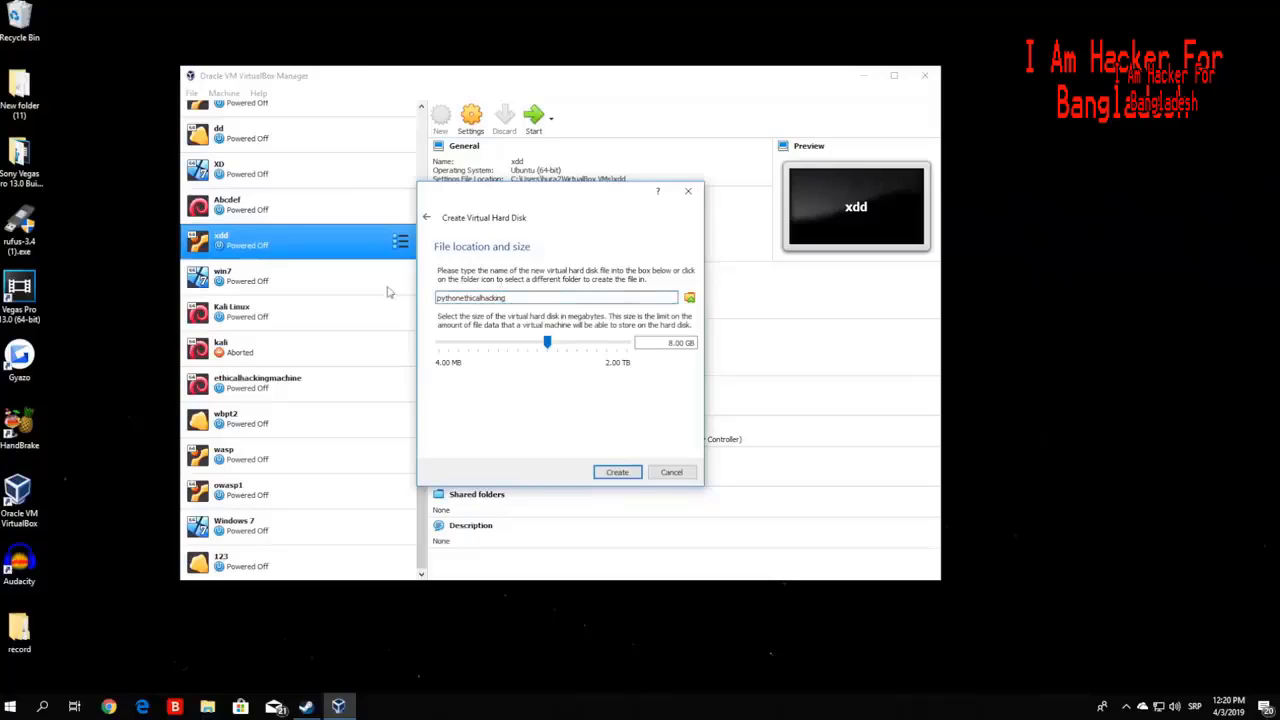
- Enlarge the pythonethicalhacking disk to 32.23 GB and create it
mouse_move(548, 346)
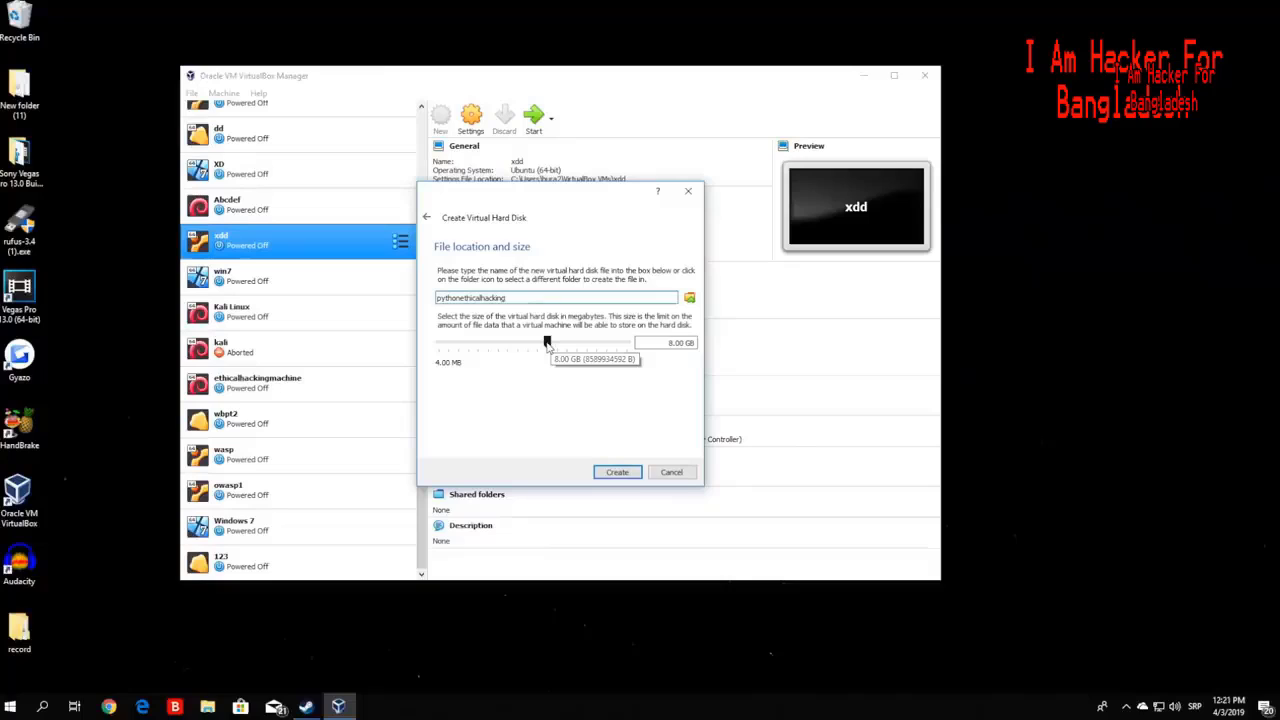
mouse_move(548, 345)
mouse_down()
mouse_move(514, 345)
mouse_move(567, 345)
mouse_up()
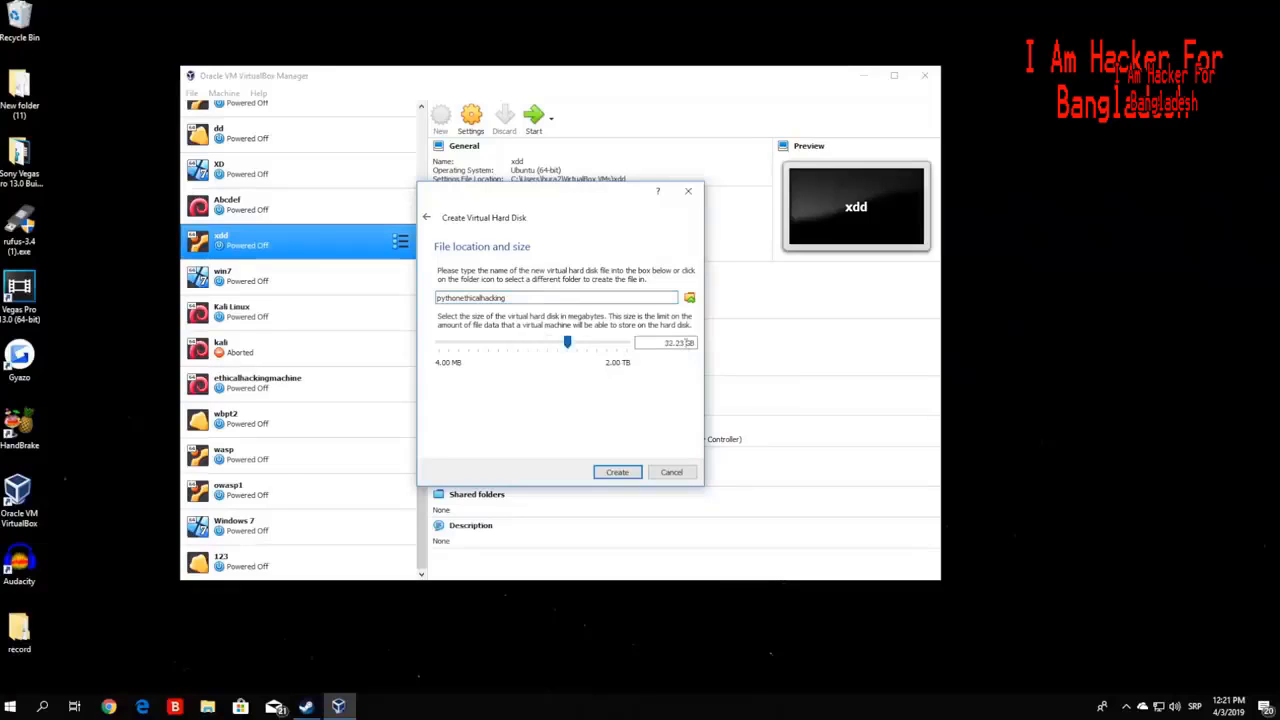
click(616, 472)
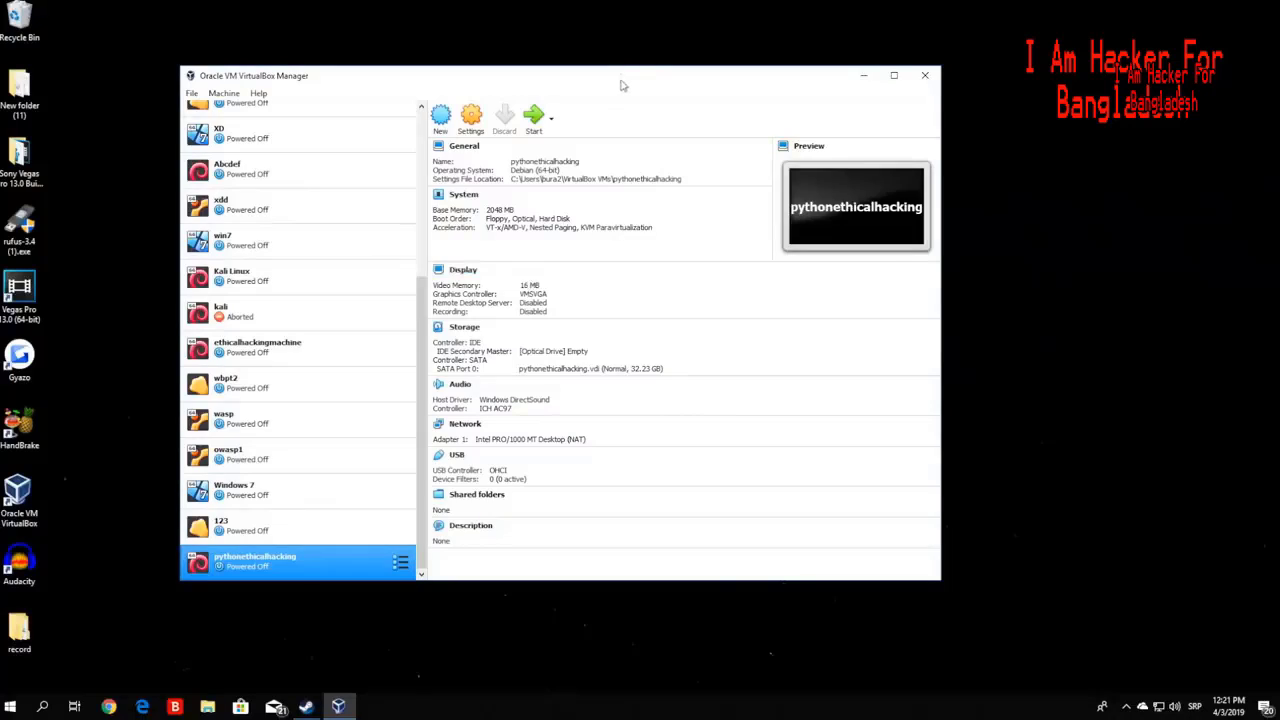
- Rearrange the Kali Linux ISO on the desktop and minimize the VirtualBox Manager
drag(625, 82, 605, 373)
drag(582, 222, 634, 167)
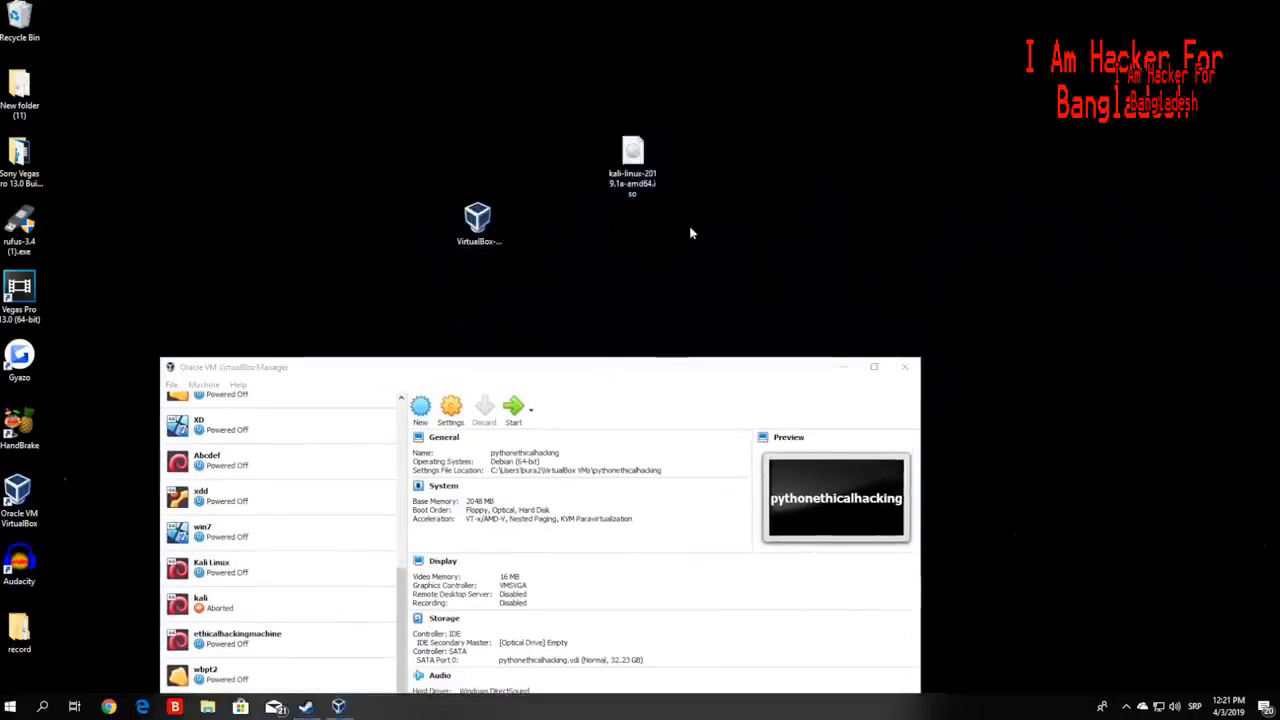
drag(688, 232, 580, 100)
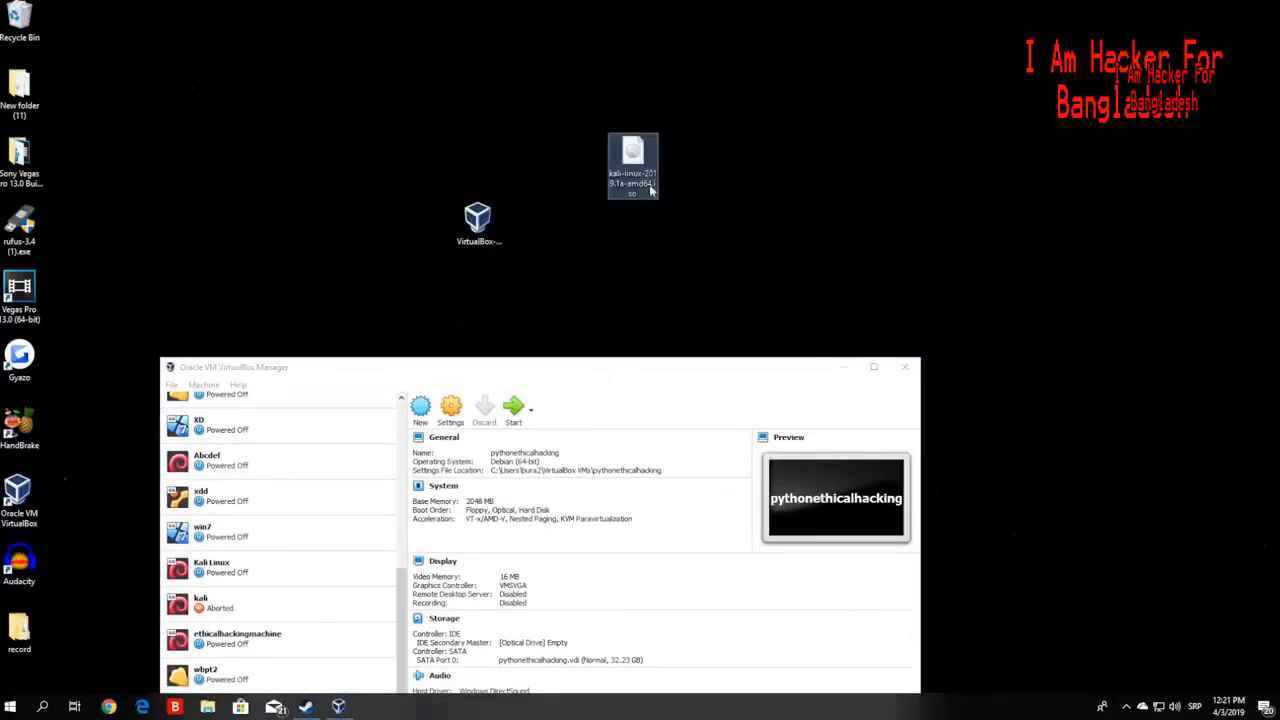
drag(610, 367, 607, 178)
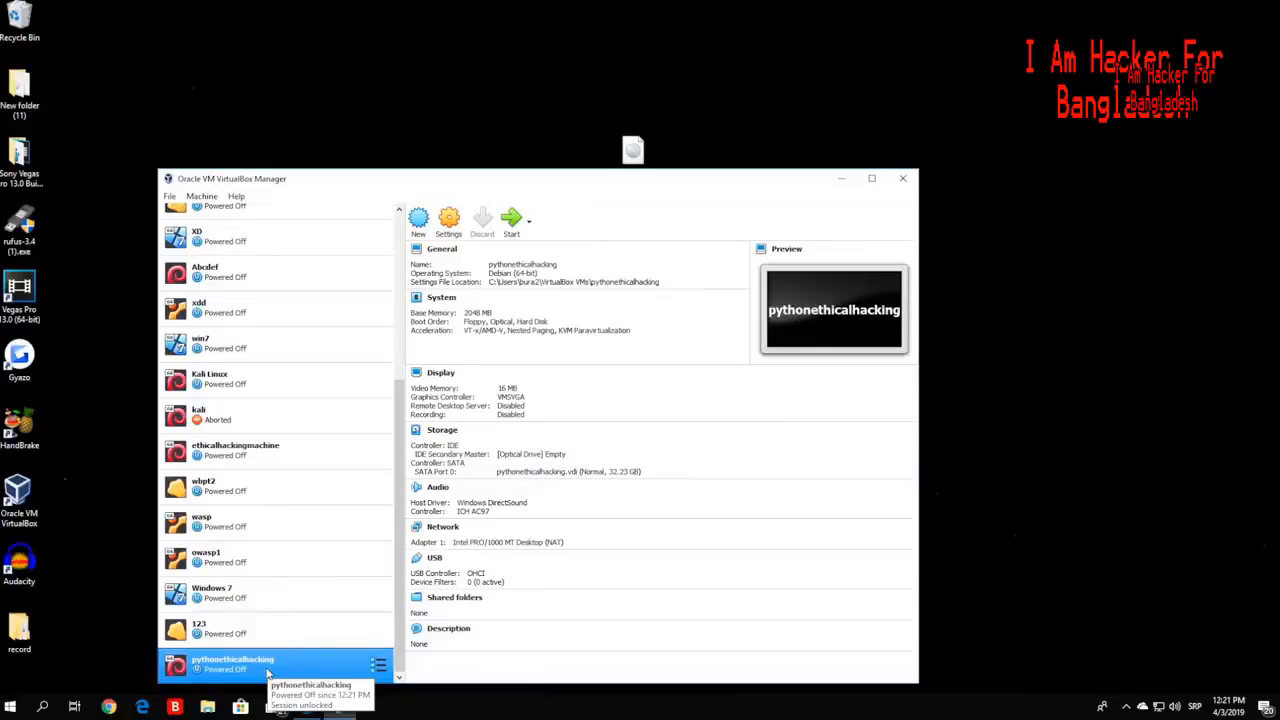
click(841, 178)
key(alt+z)
key(alt+z)
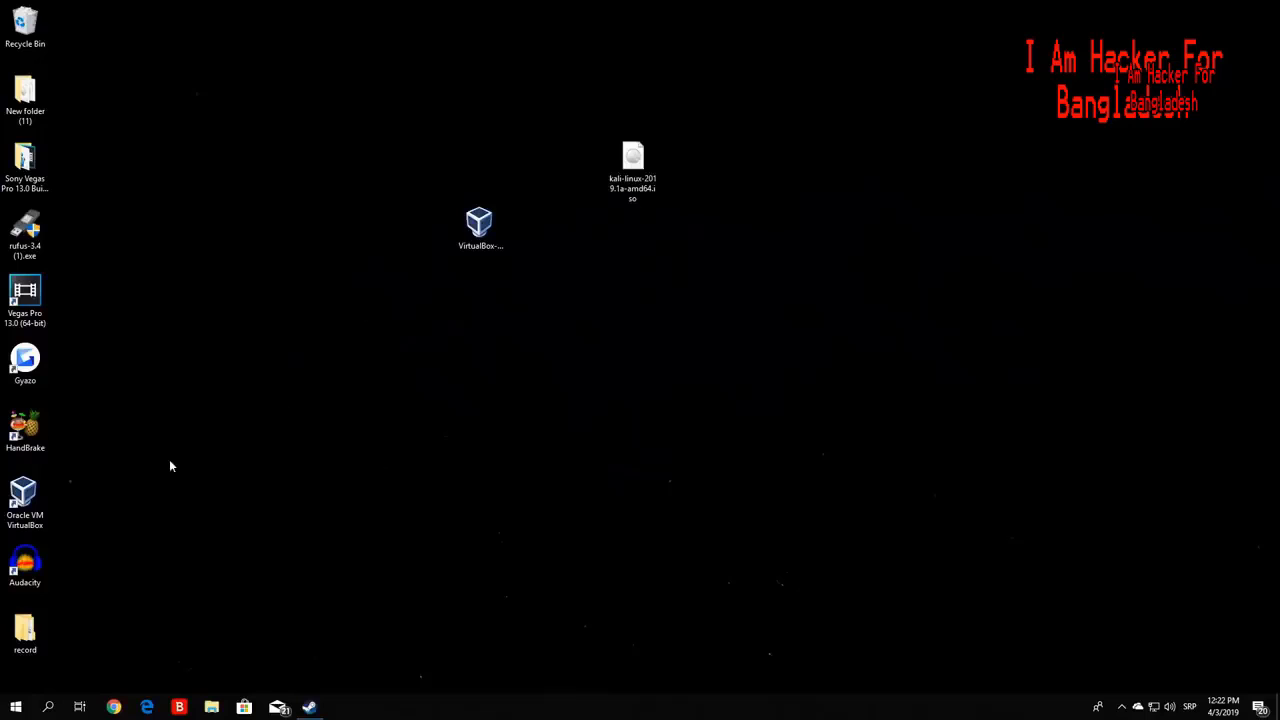
- Delete the VirtualBox installer from the desktop and relaunch VirtualBox Manager from its shortcut
click(17, 508)
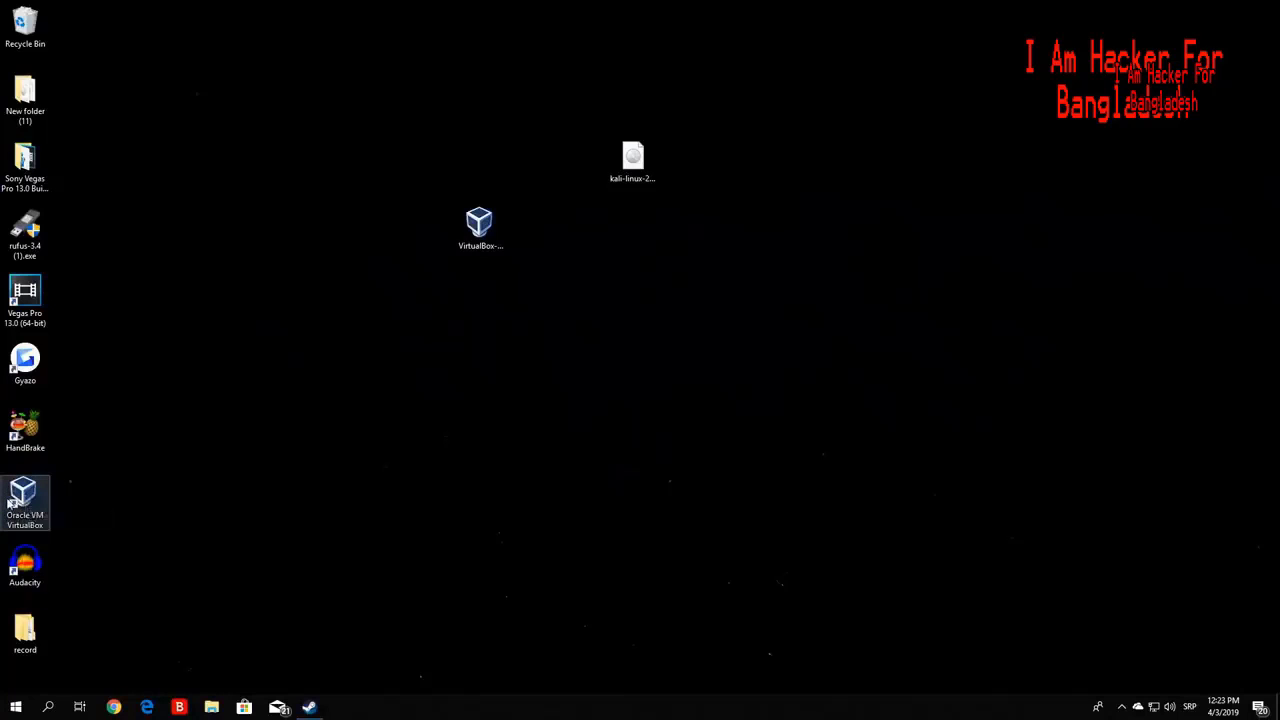
click(431, 387)
click(480, 230)
drag(525, 347, 343, 191)
key(Delete)
drag(633, 163, 385, 175)
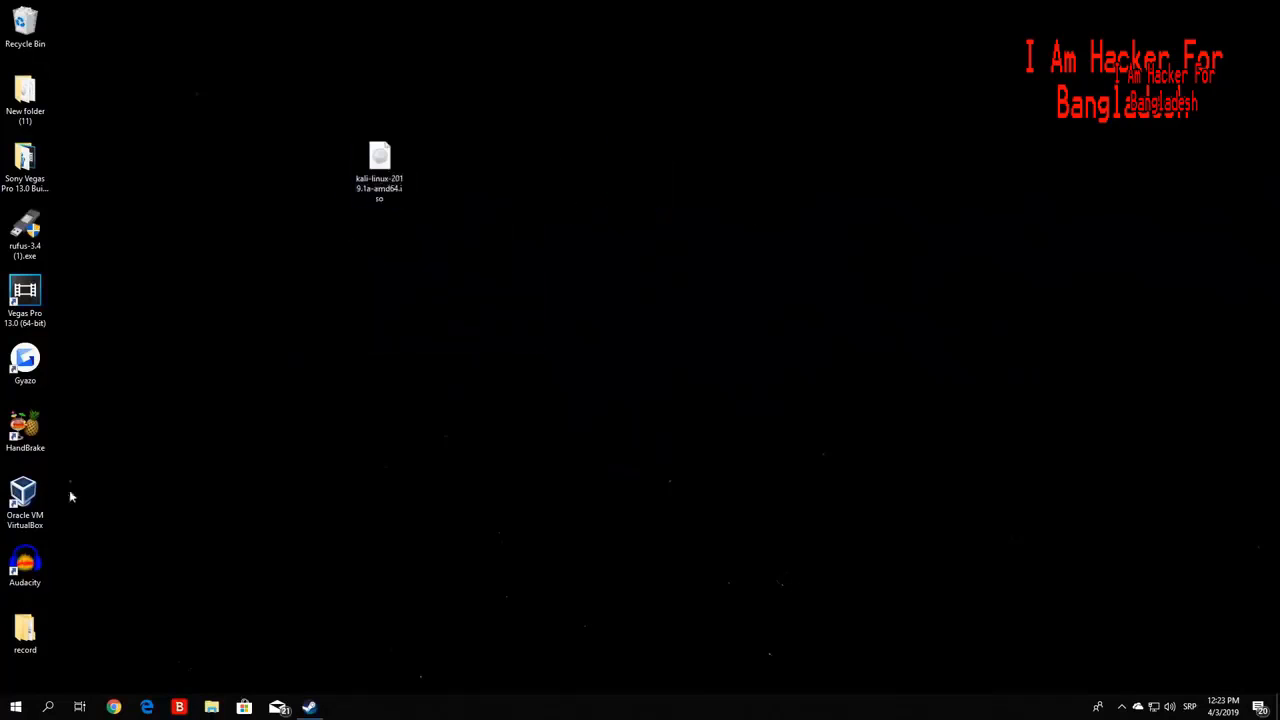
double_click(22, 500)
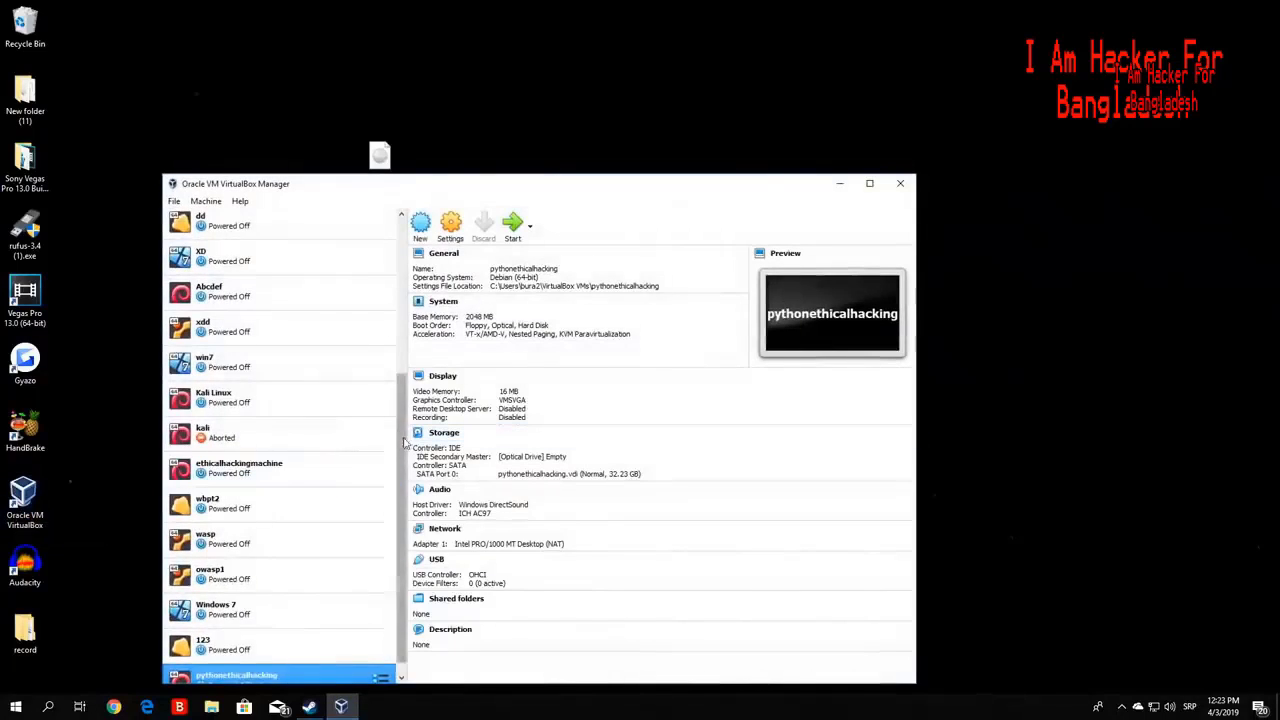
- Reposition the windows and open Settings for the pythonethicalhacking machine
scroll(323, 600, down, 1)
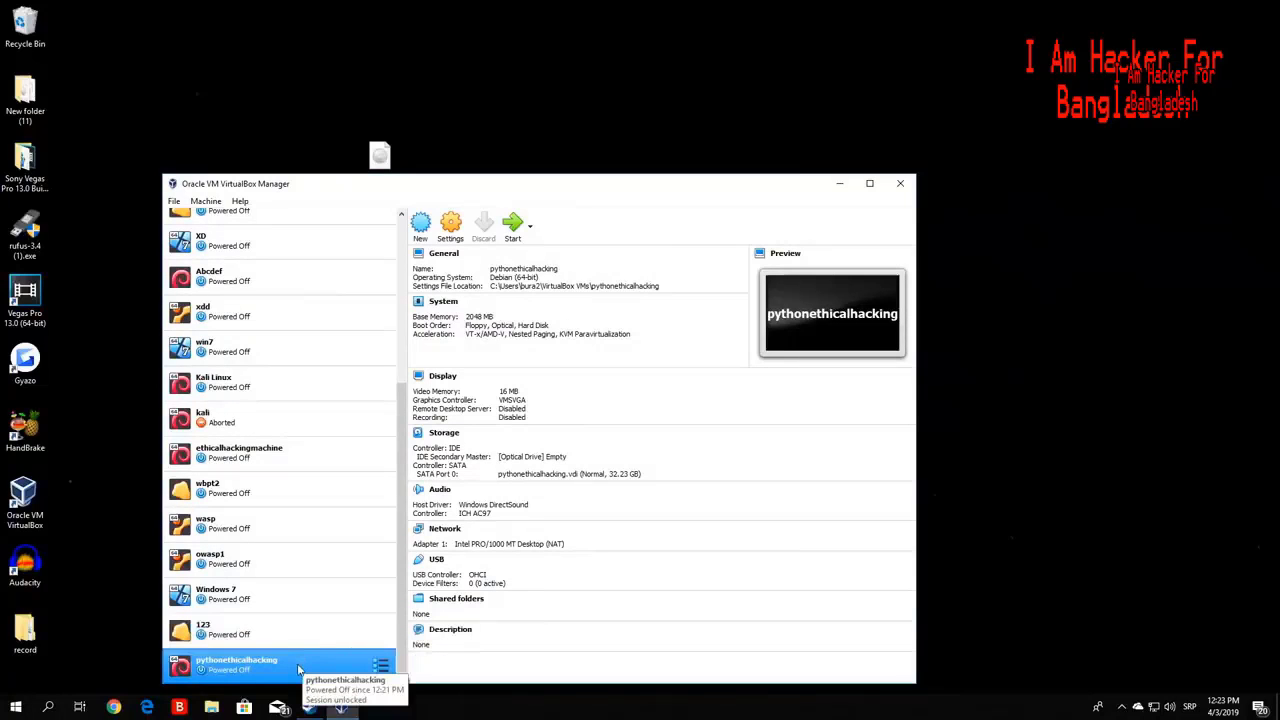
drag(572, 191, 855, 140)
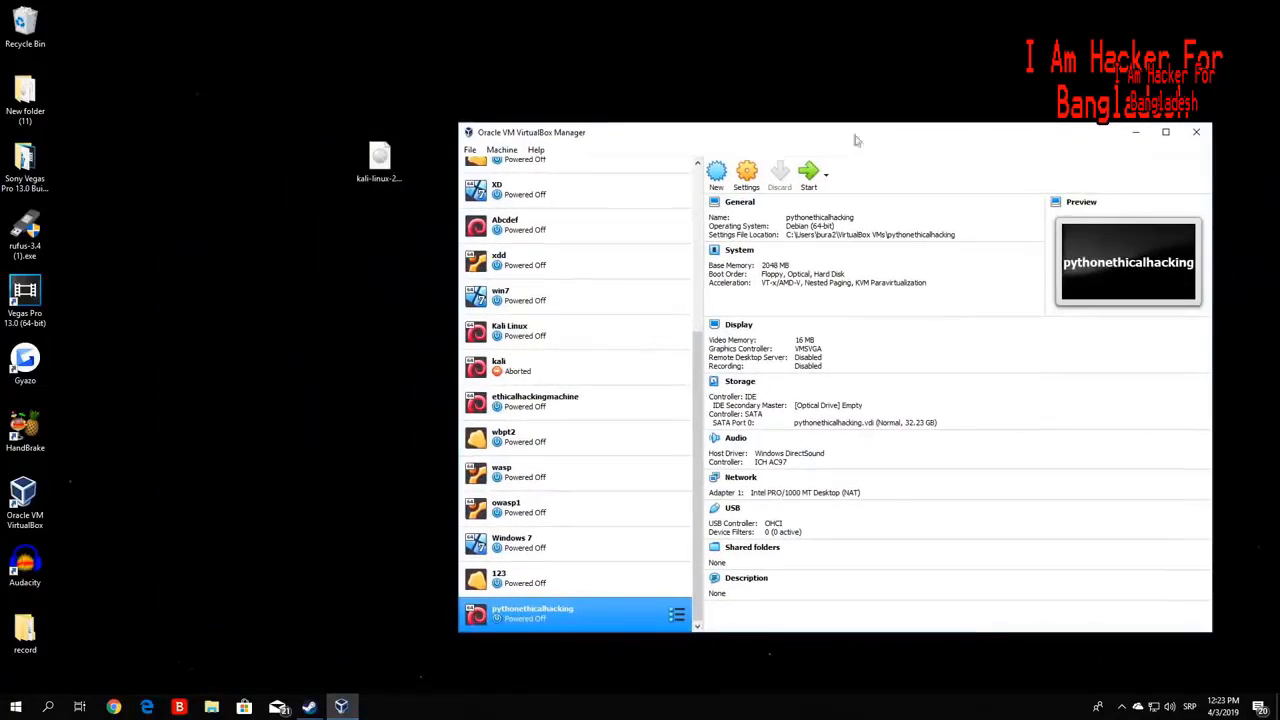
drag(395, 162, 295, 163)
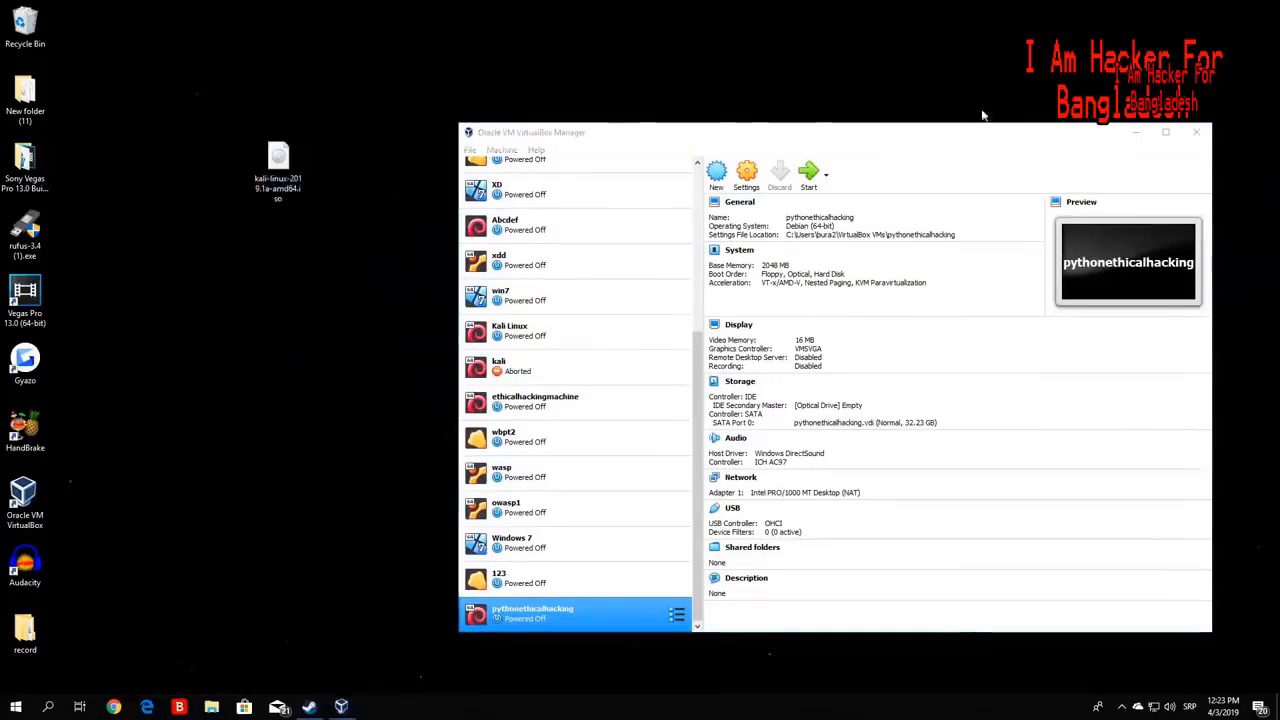
drag(938, 134, 852, 101)
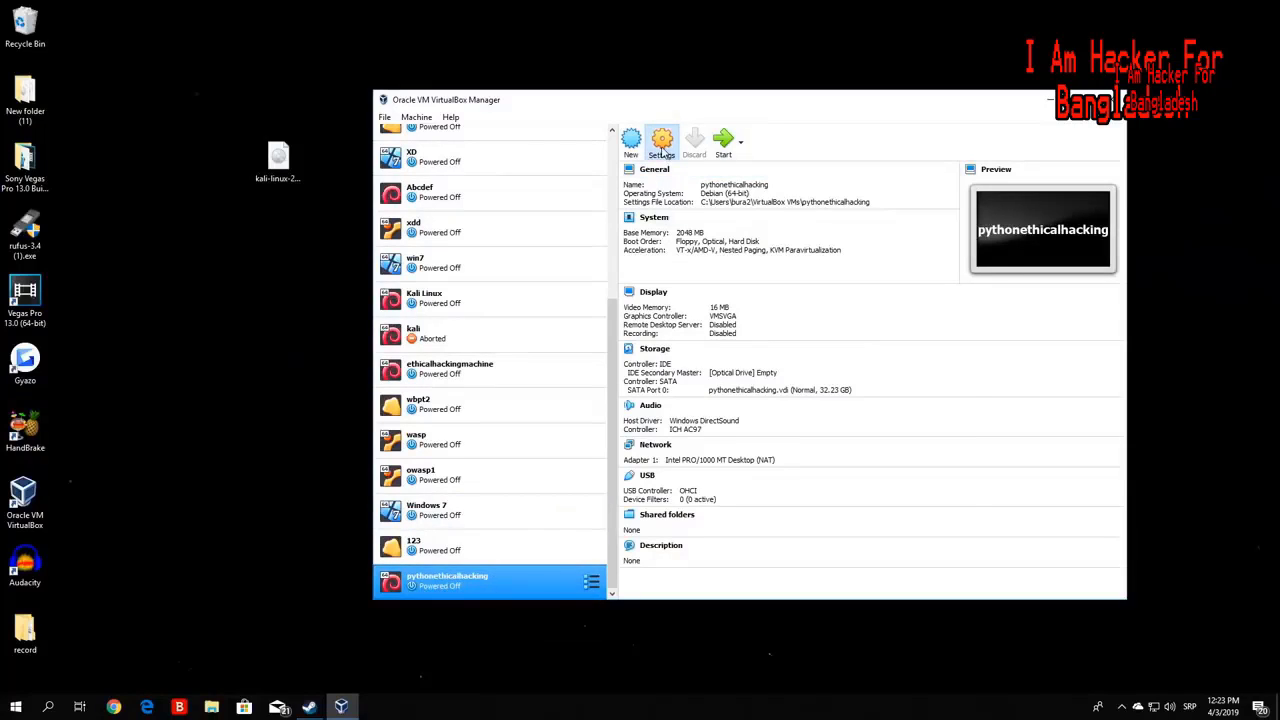
click(662, 148)
drag(696, 188, 617, 206)
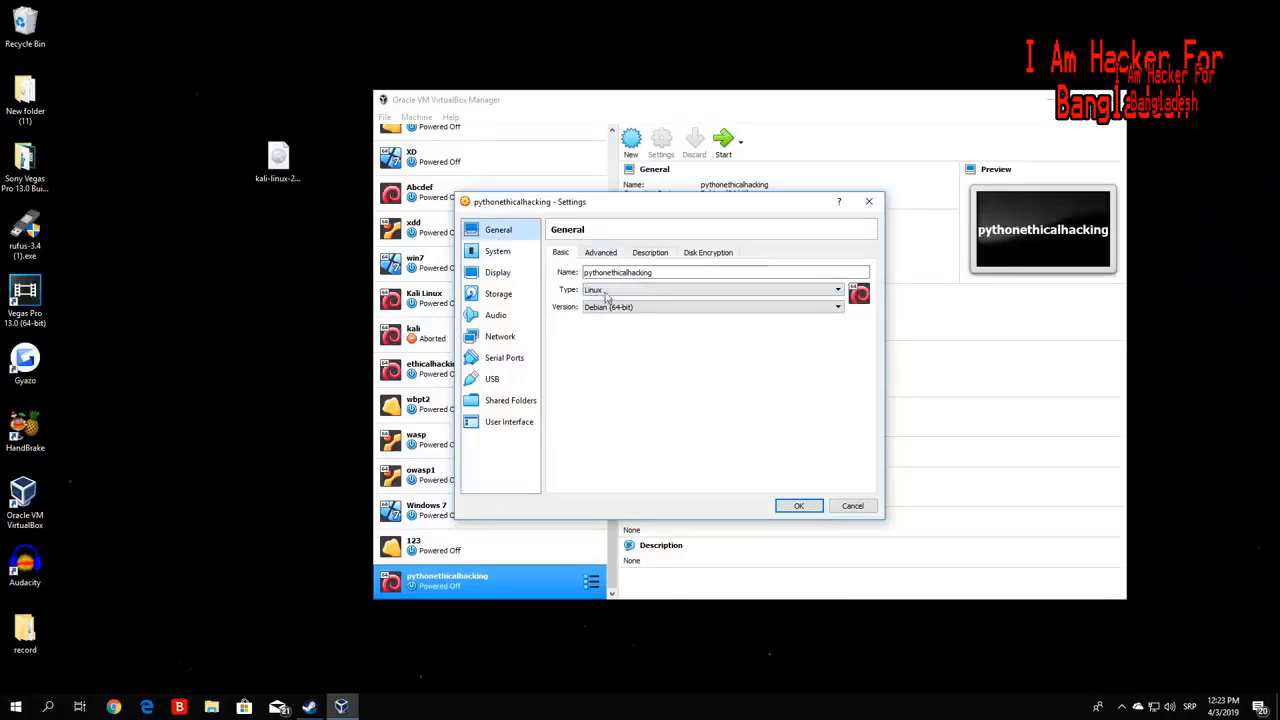
- Review the General page's Advanced, Description and Disk Encryption tabs
click(610, 258)
click(643, 256)
click(690, 255)
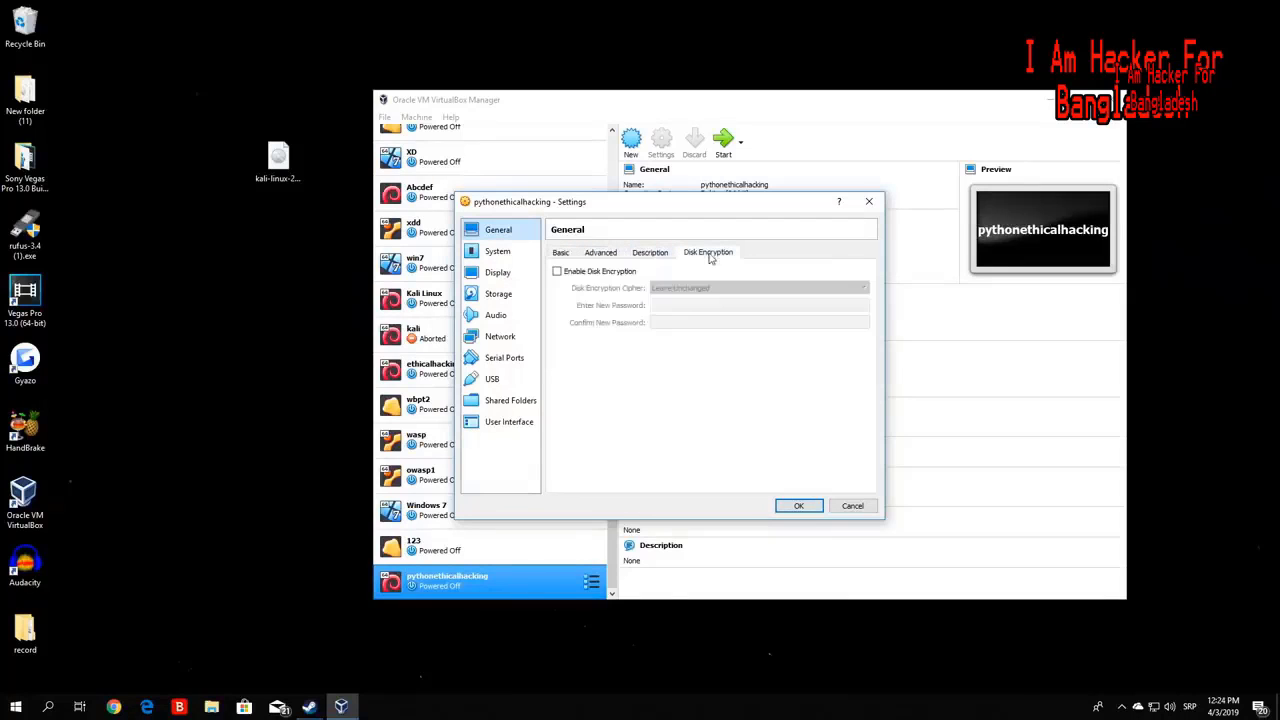
- Try other processor and execution cap values, leaving 1 CPU at 100% execution cap
click(500, 253)
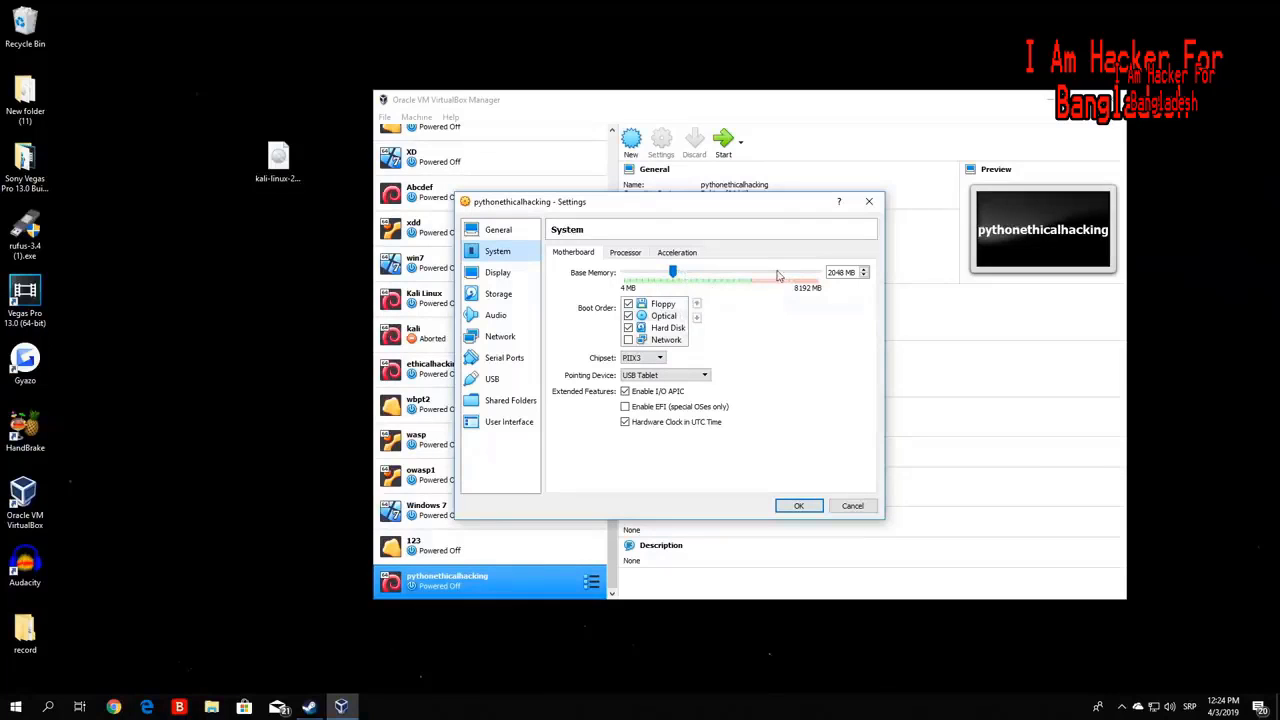
click(636, 256)
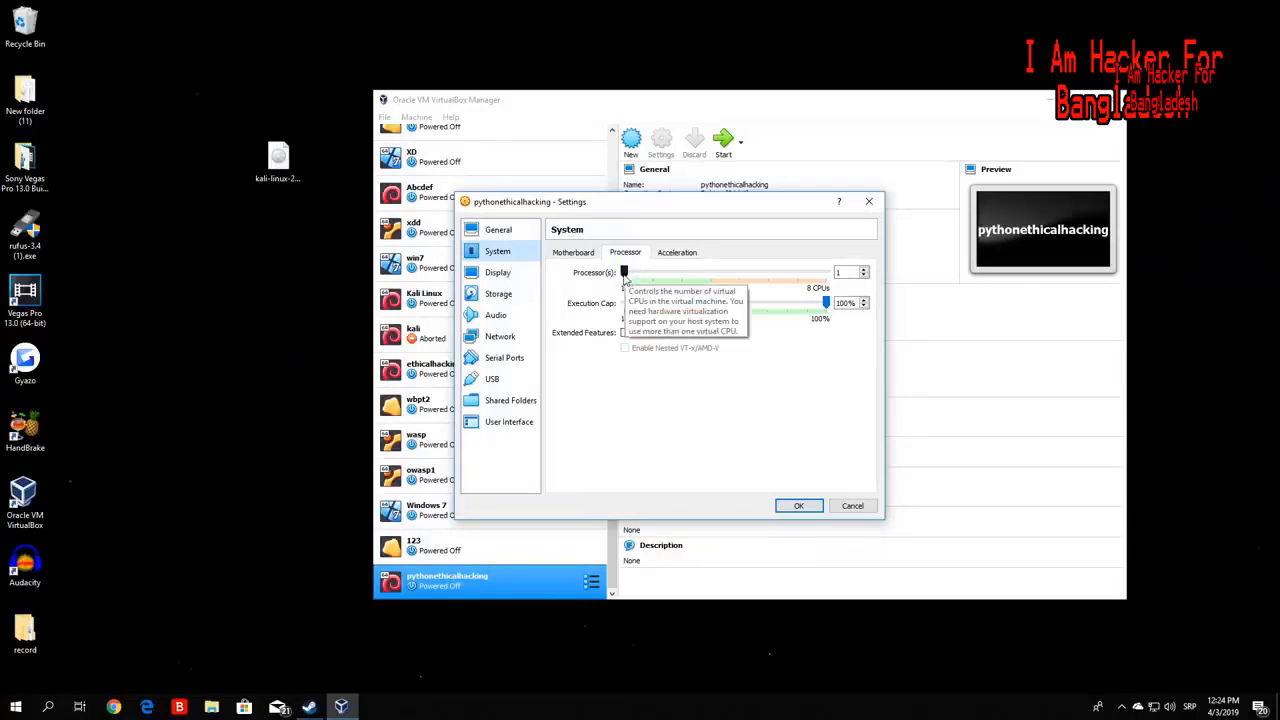
drag(624, 274, 664, 277)
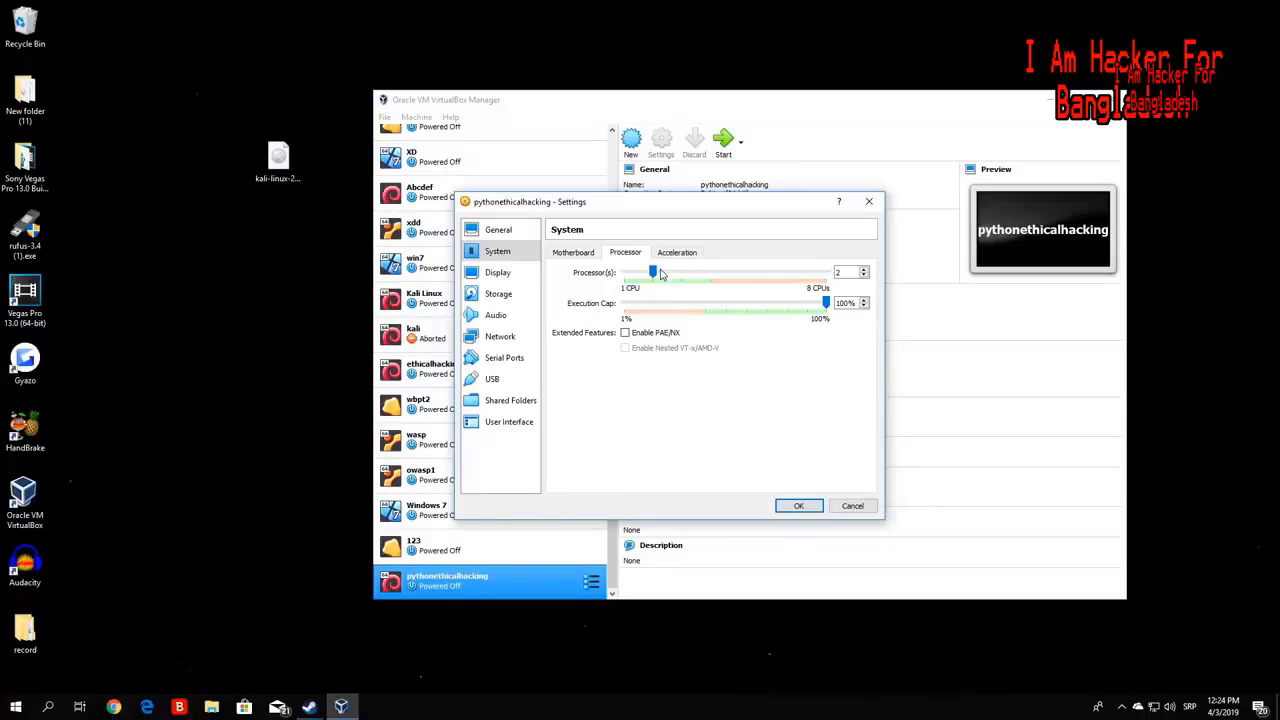
drag(652, 272, 624, 272)
drag(826, 304, 720, 304)
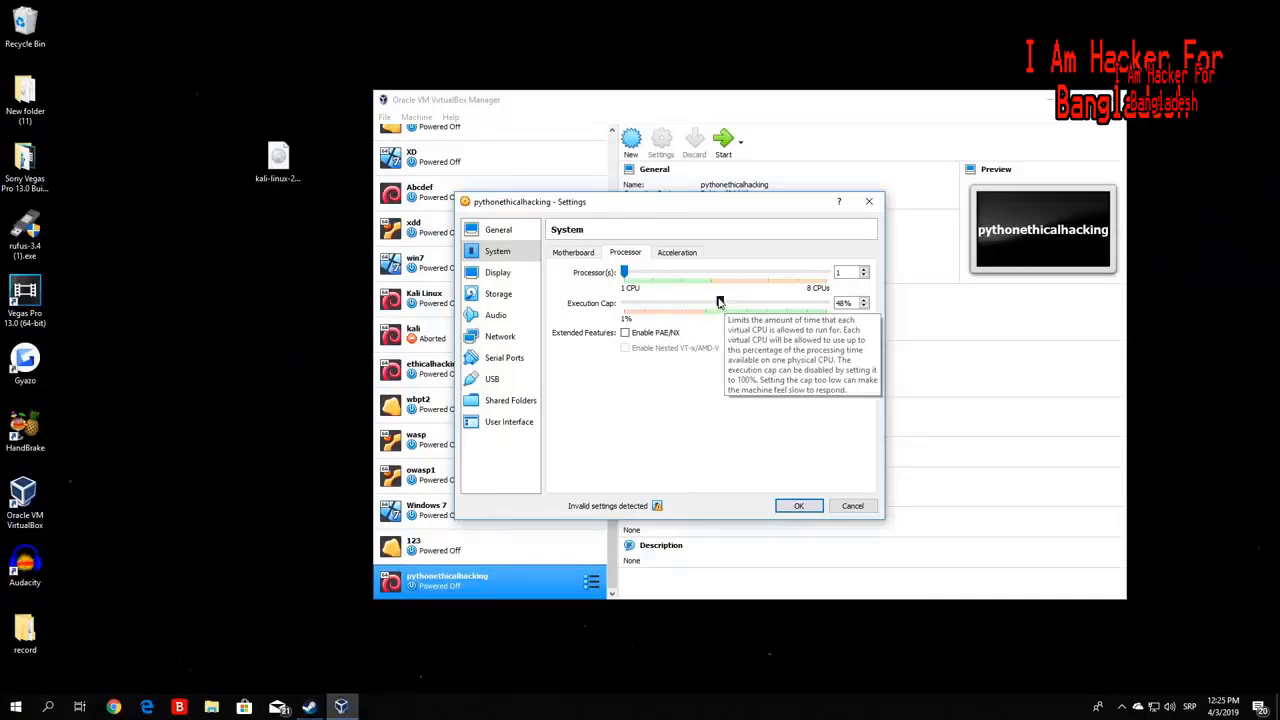
drag(719, 302, 825, 302)
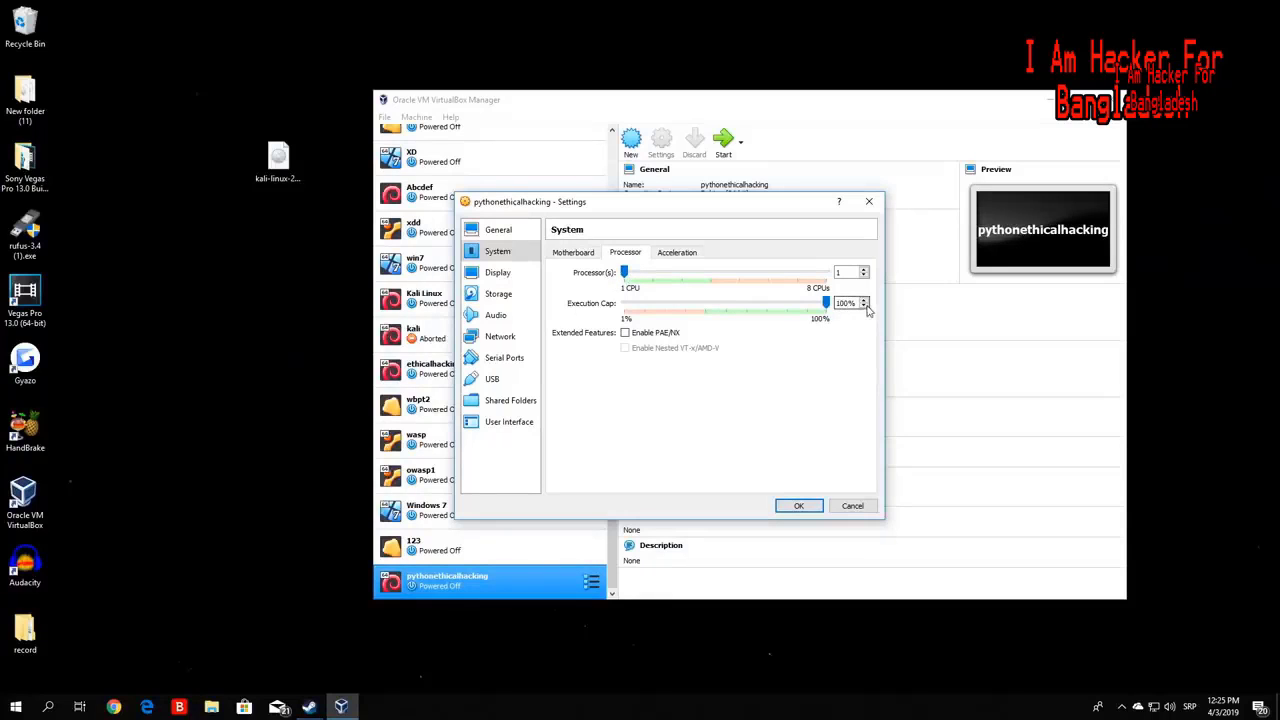
click(677, 254)
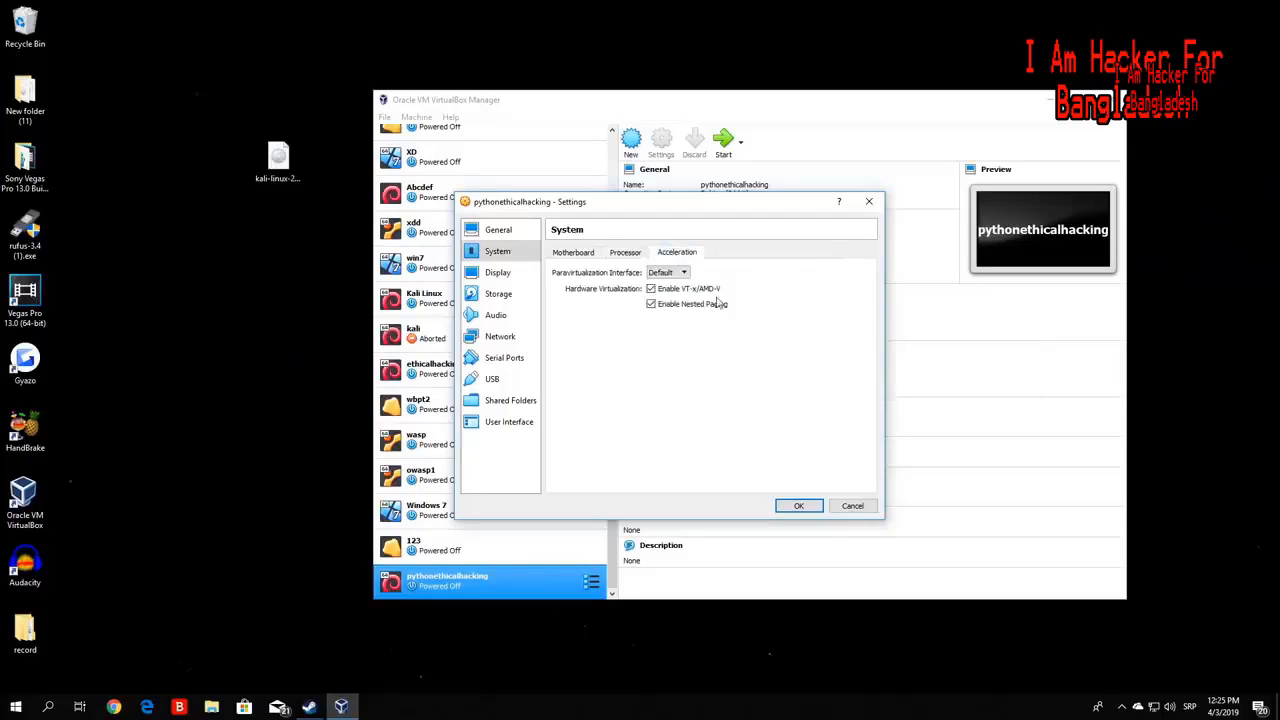
click(623, 254)
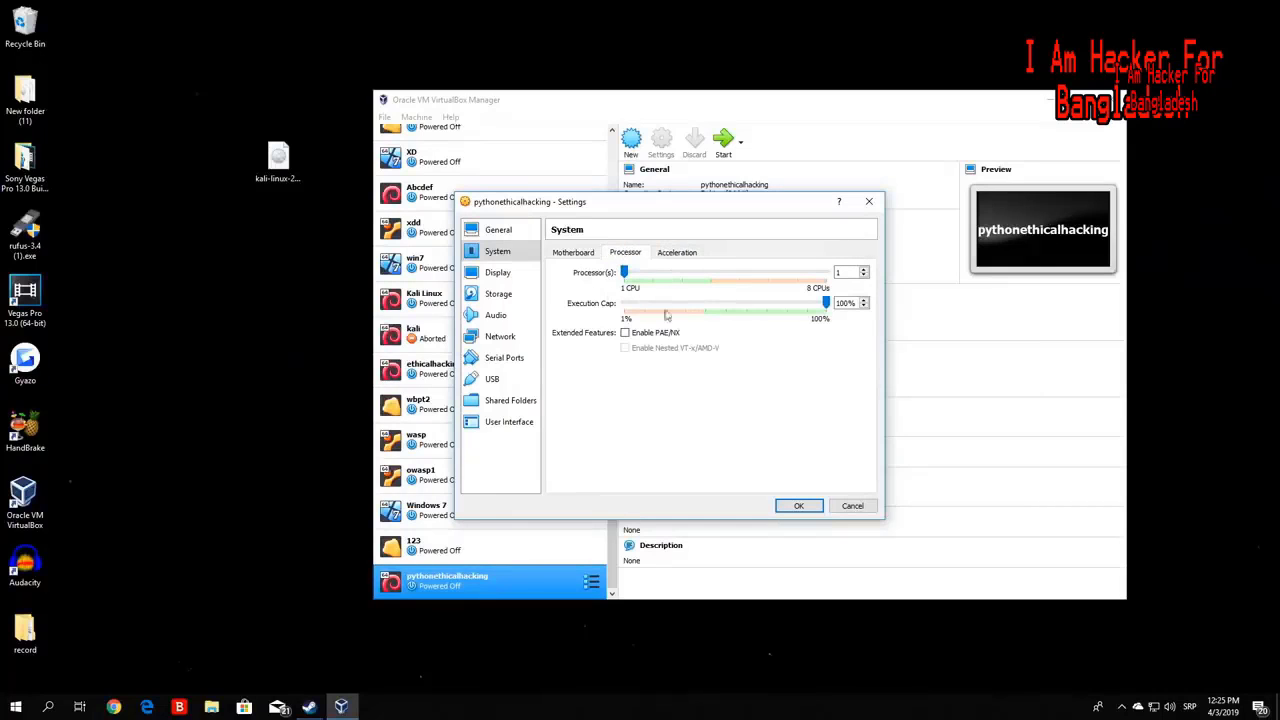
click(569, 256)
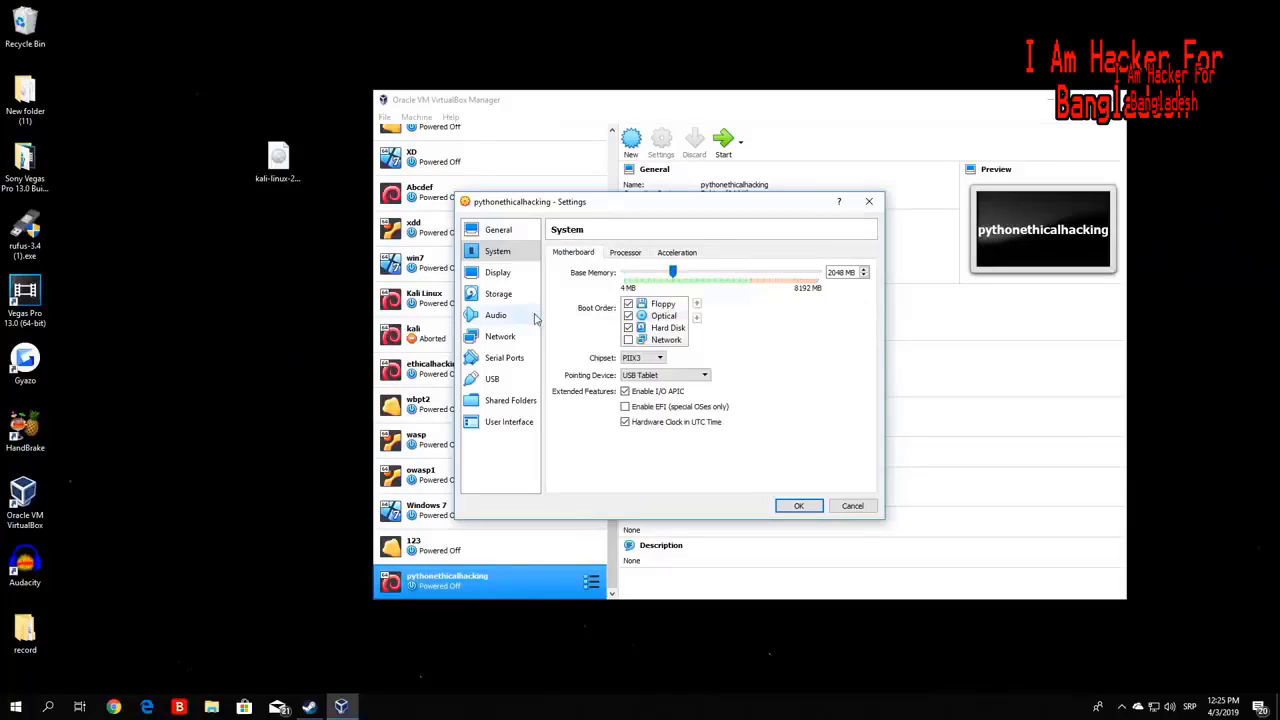
click(504, 274)
- Remove the Empty IDE optical drive attachment, then add a new optical drive to Controller: IDE
click(502, 294)
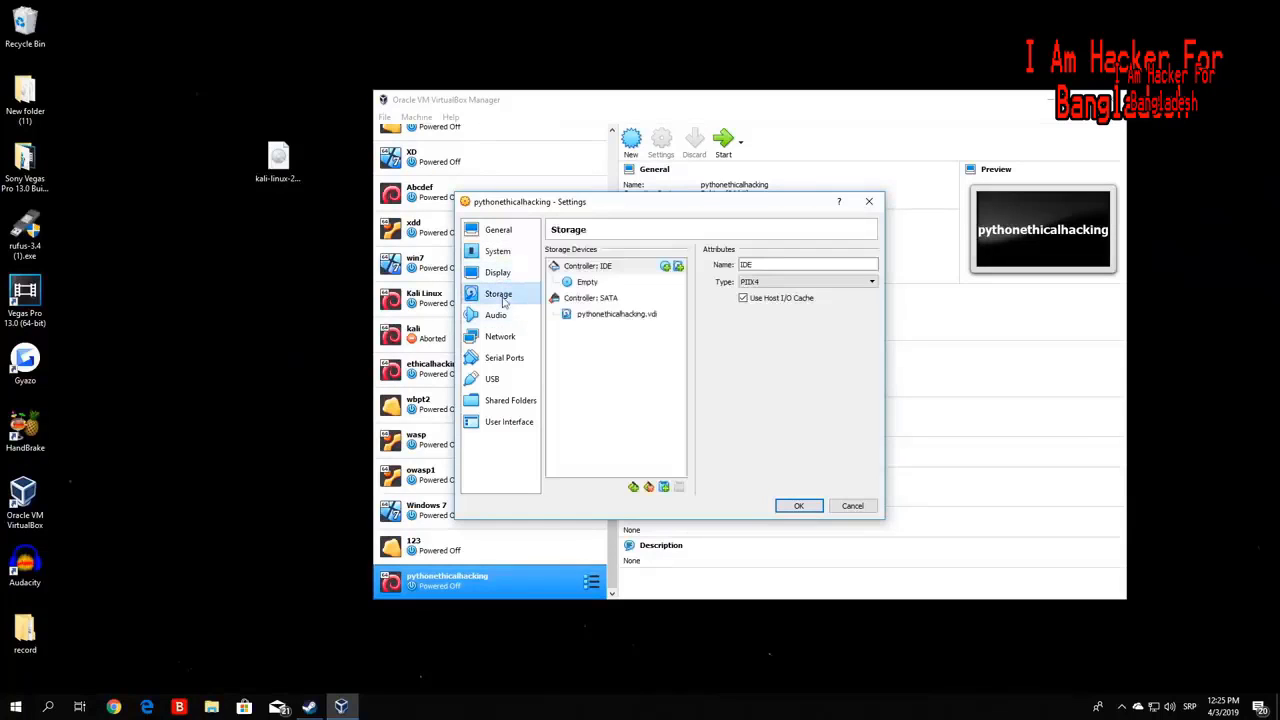
click(280, 170)
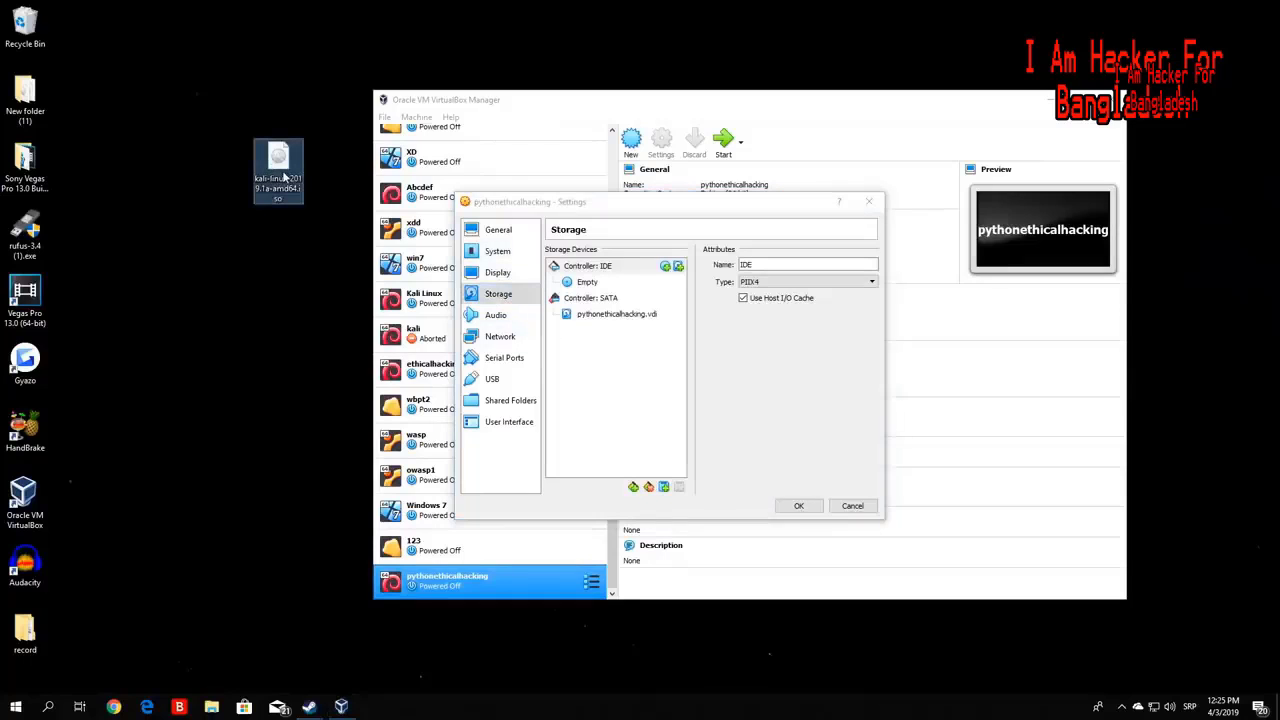
drag(285, 177, 583, 288)
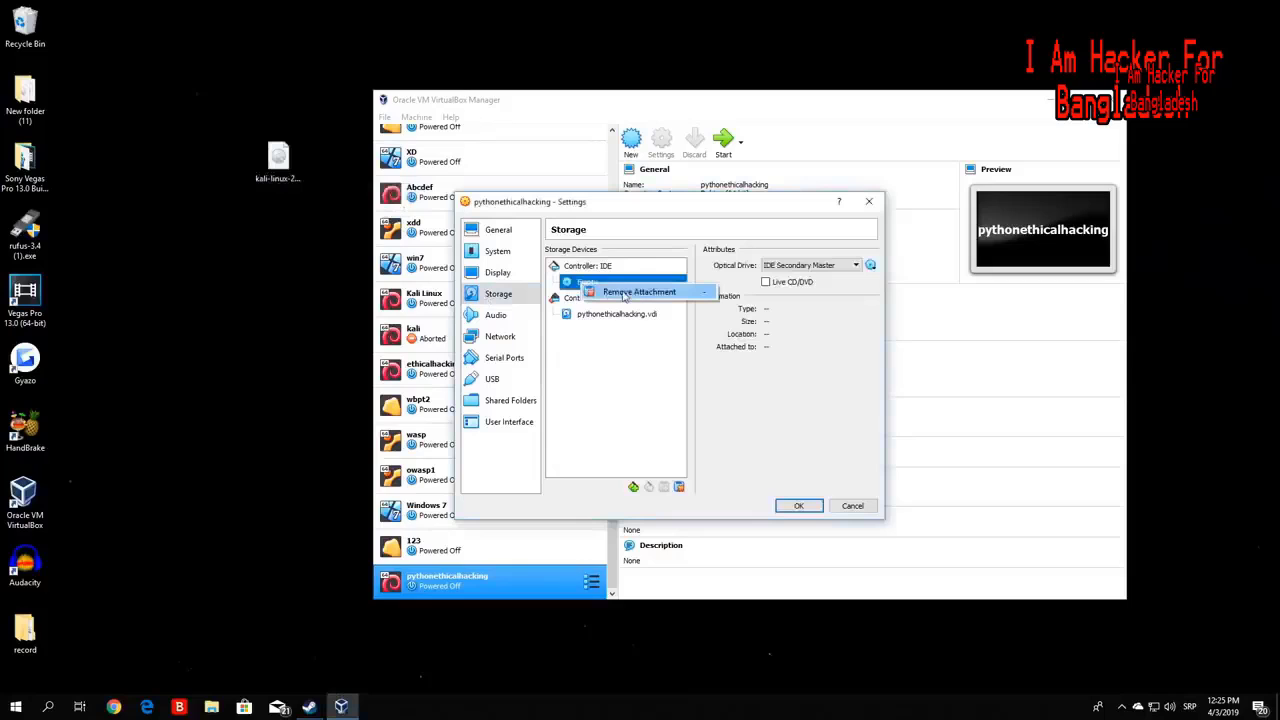
click(625, 292)
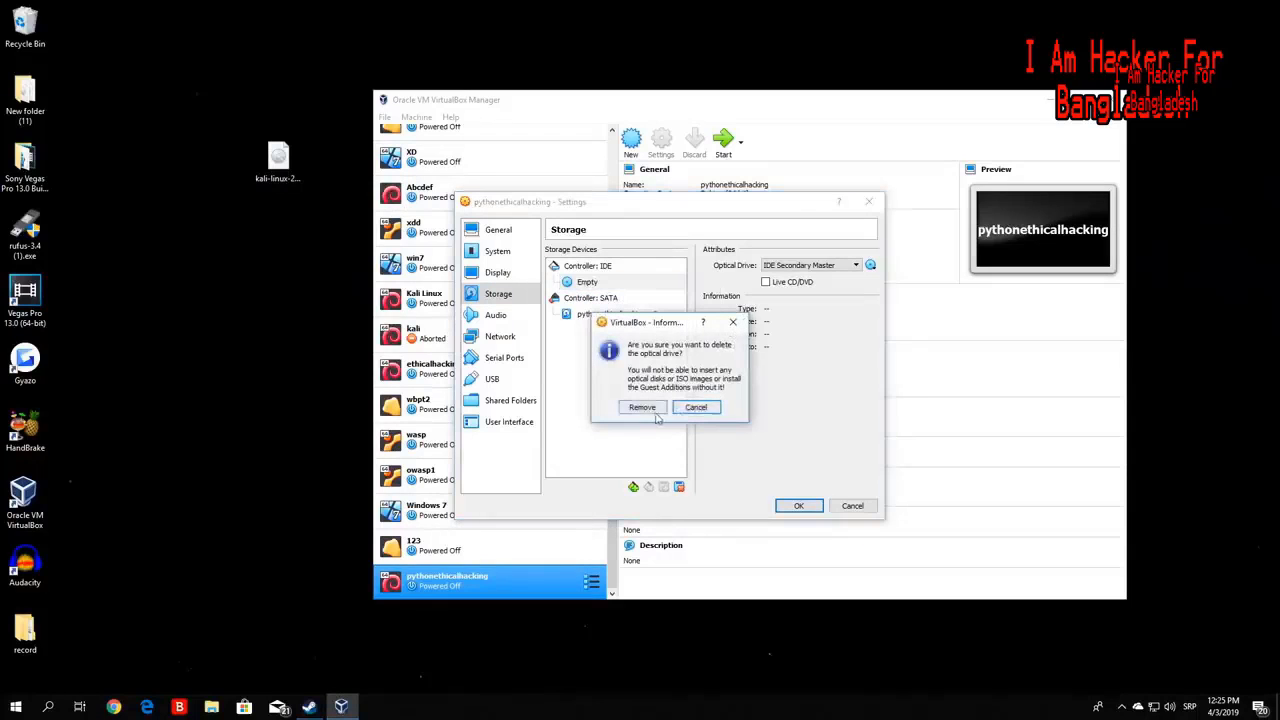
click(648, 405)
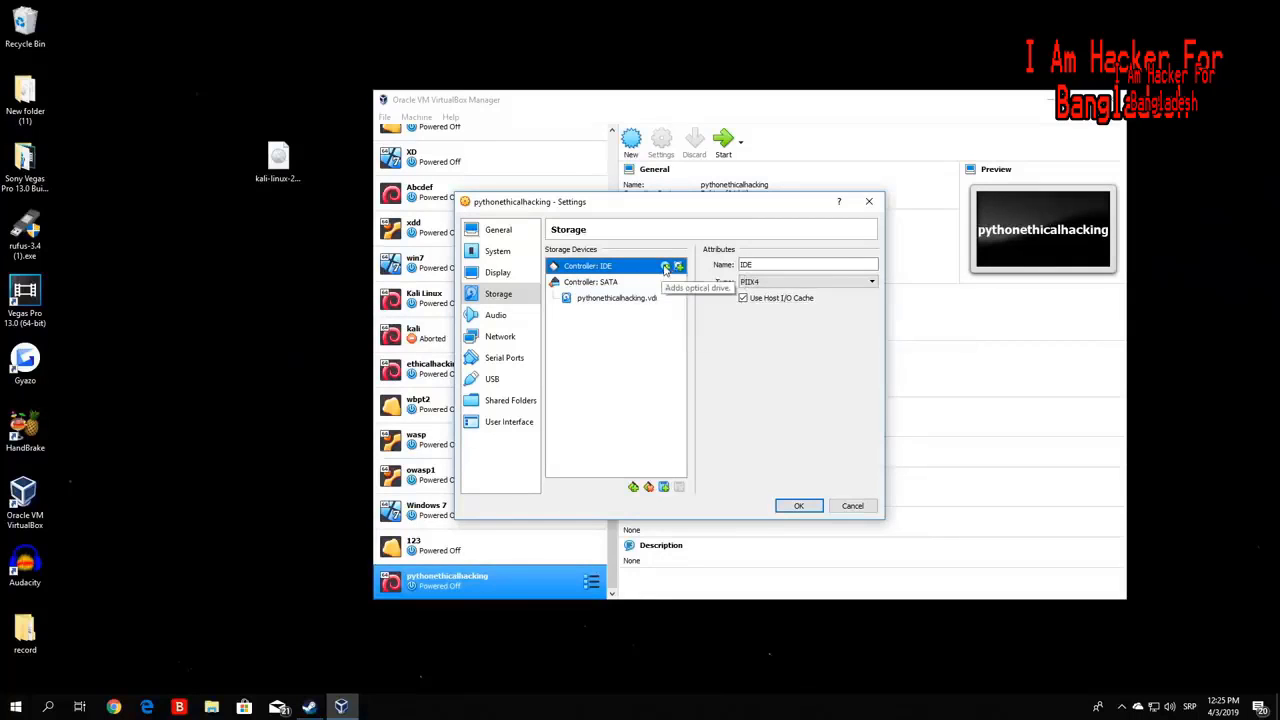
click(665, 267)
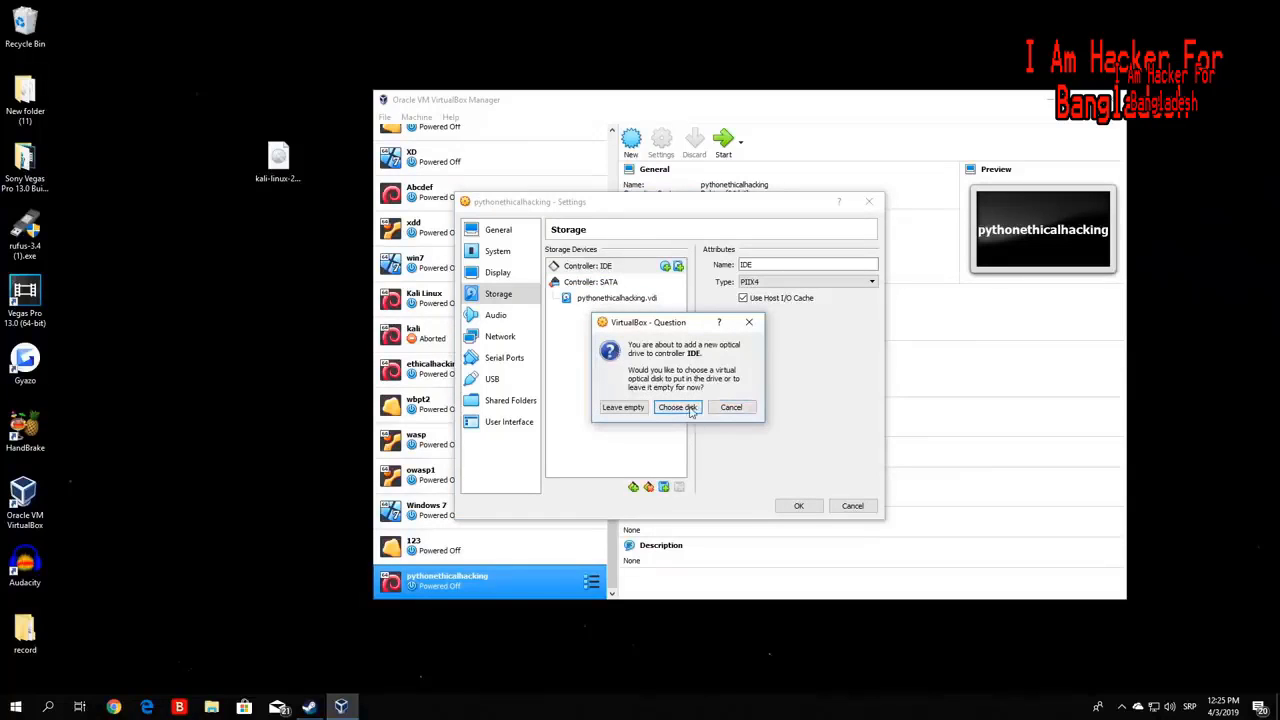
- Add kali-linux-2019.1a-amd64.iso from the Desktop and attach it to the new optical drive
click(678, 407)
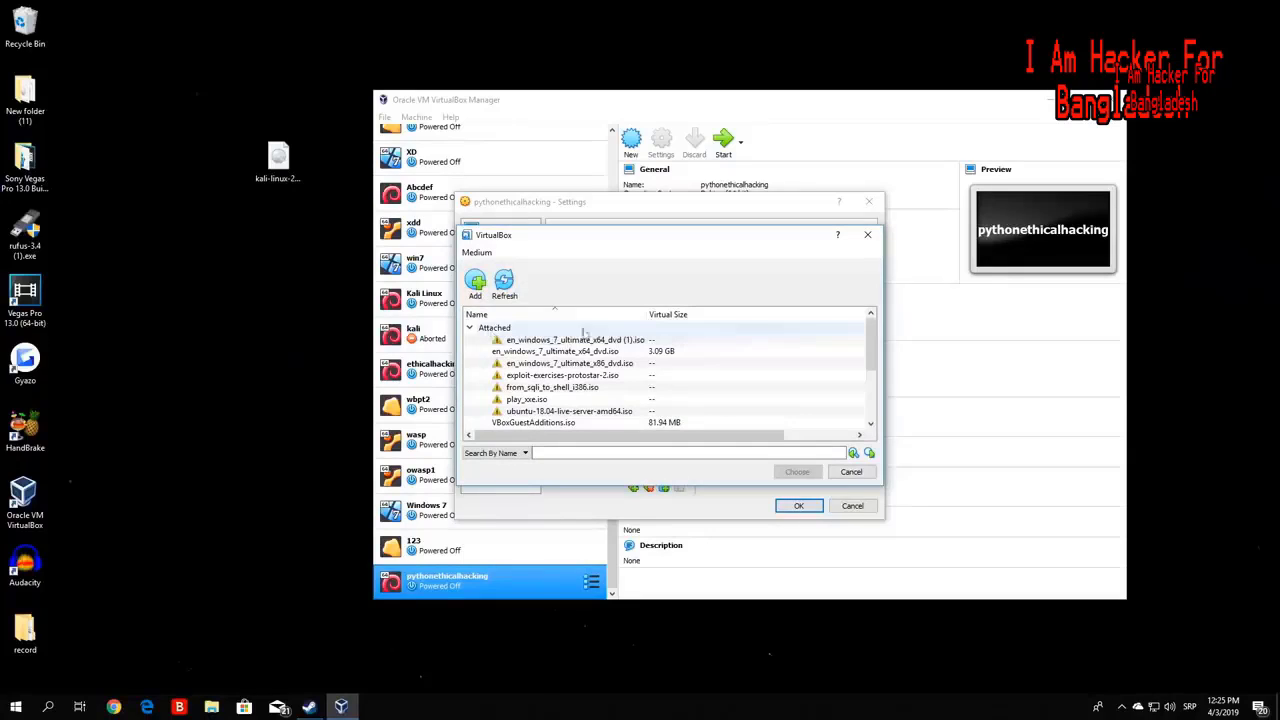
drag(872, 363, 808, 318)
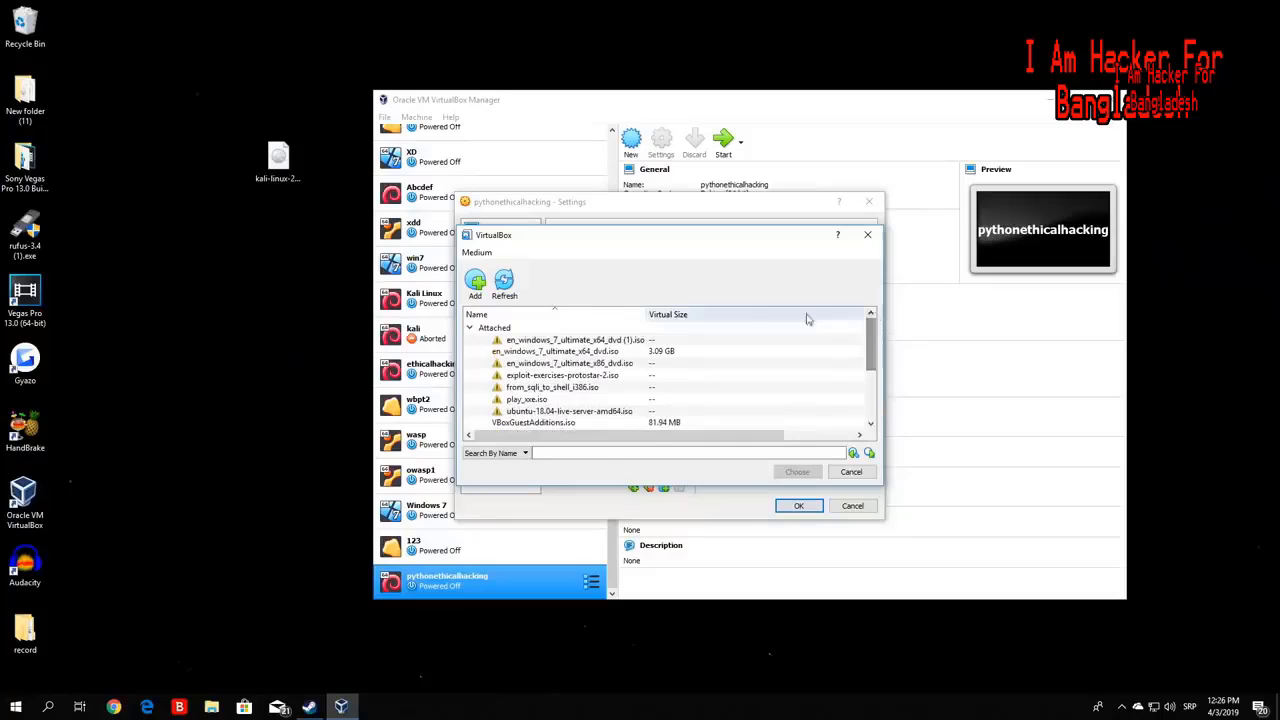
click(476, 283)
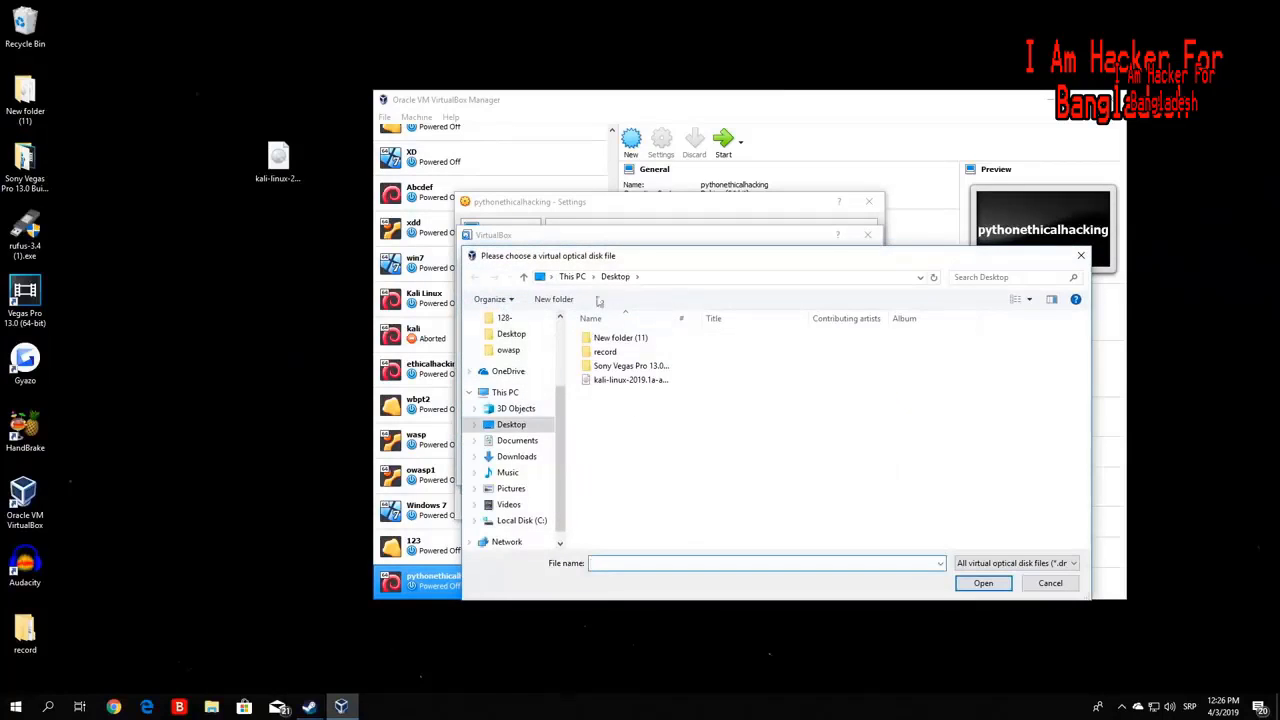
click(282, 178)
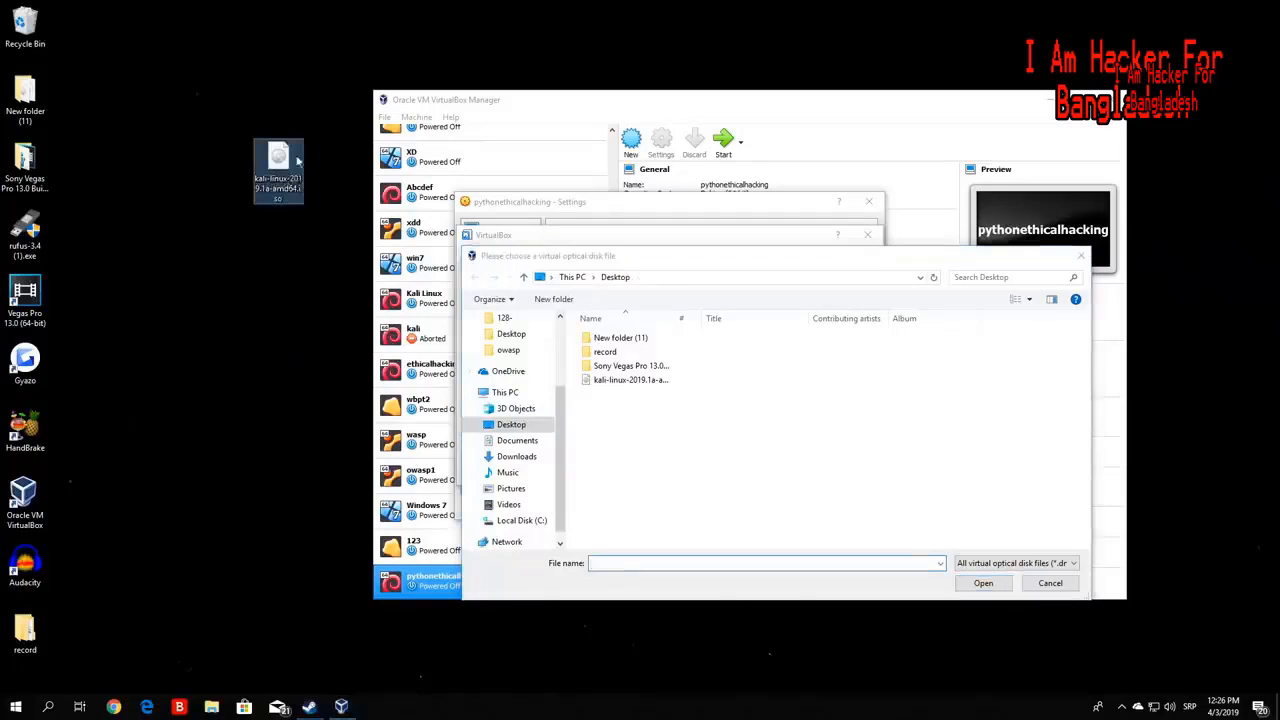
click(618, 386)
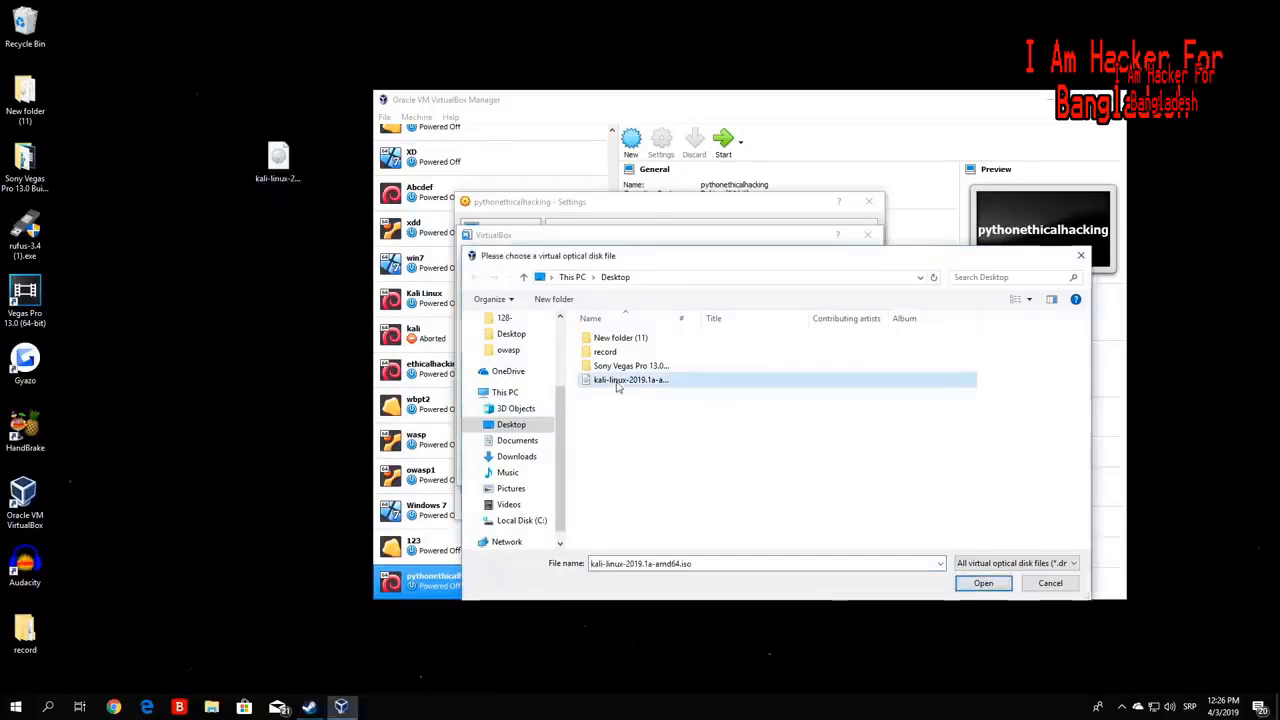
click(999, 588)
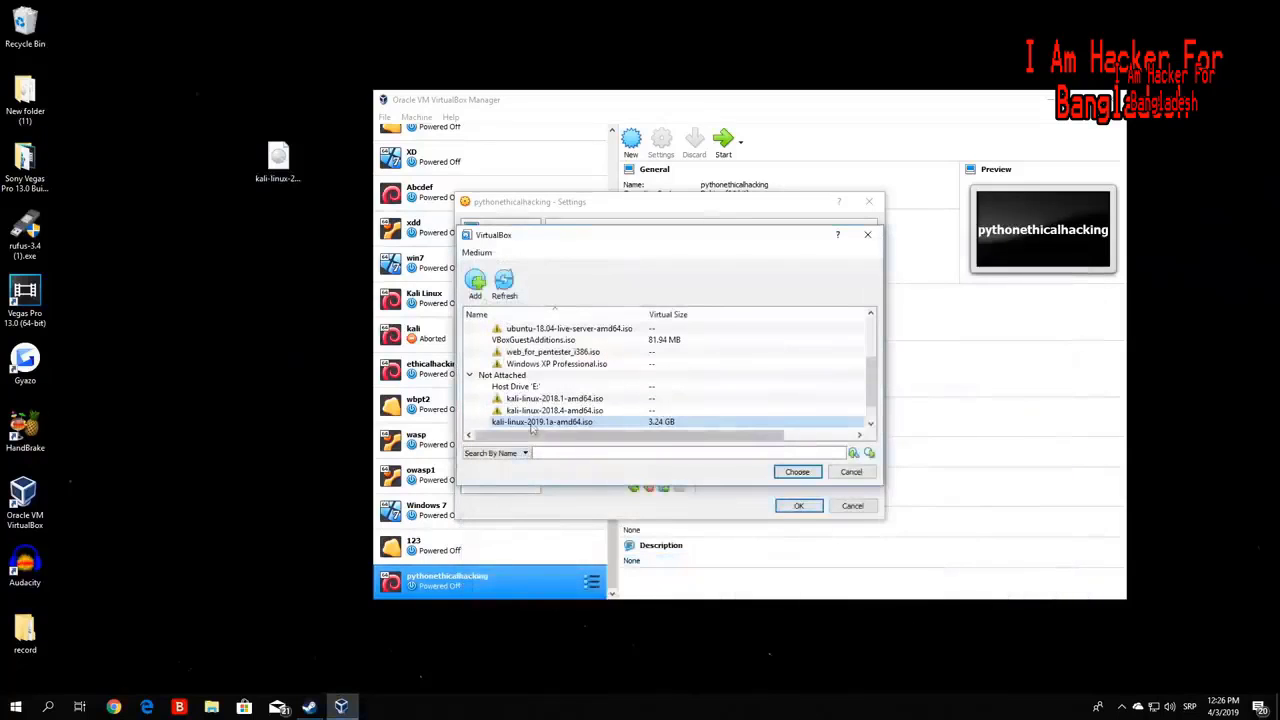
double_click(535, 422)
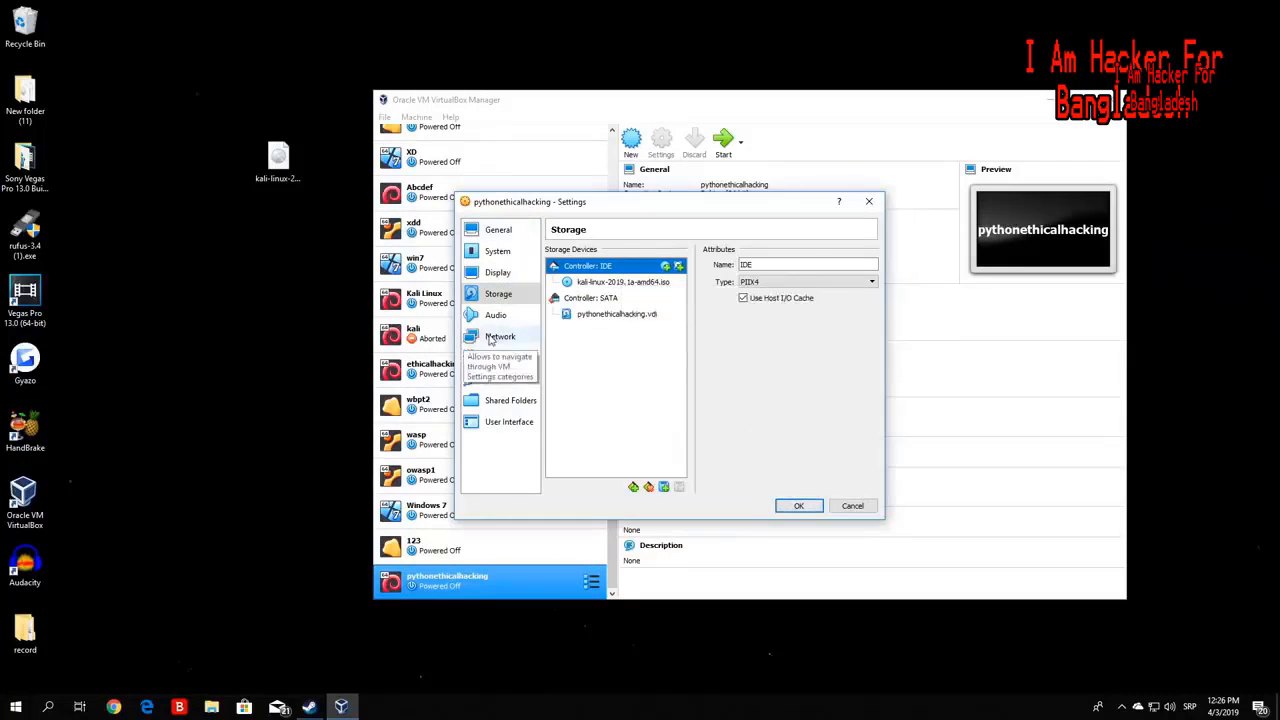
- Save the storage settings and start the pythonethicalhacking VM
click(490, 338)
click(492, 294)
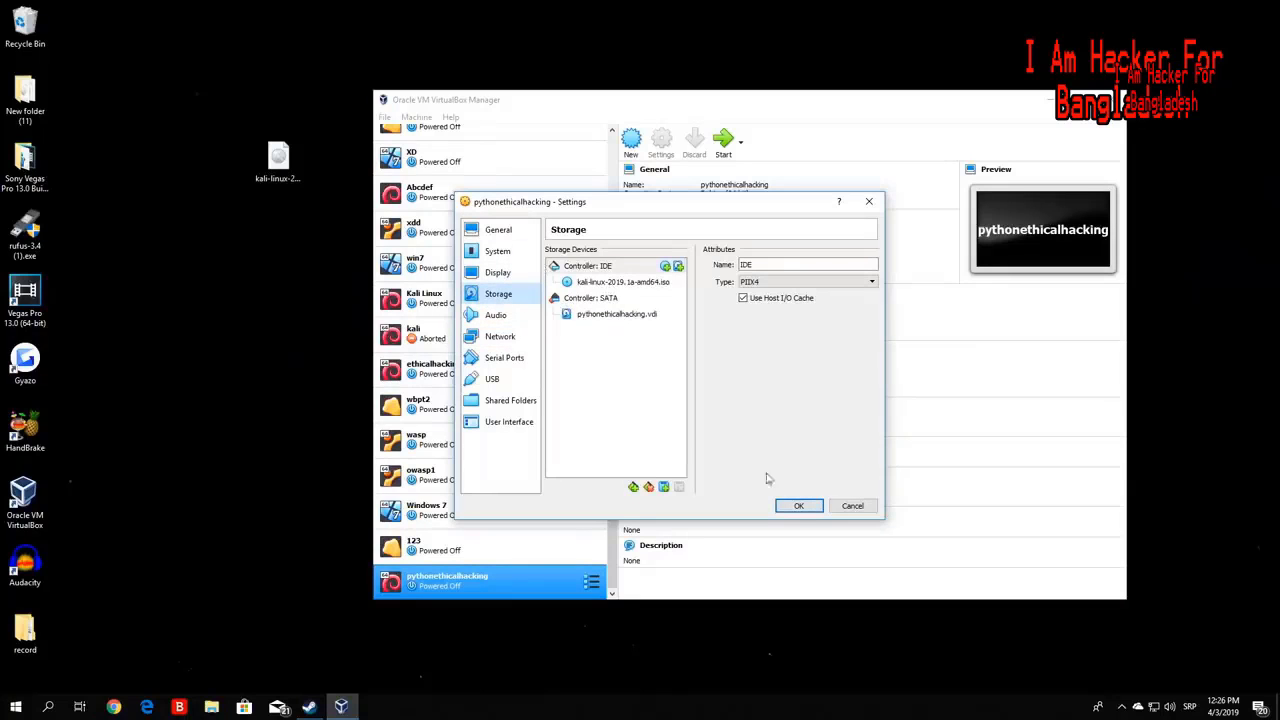
click(799, 506)
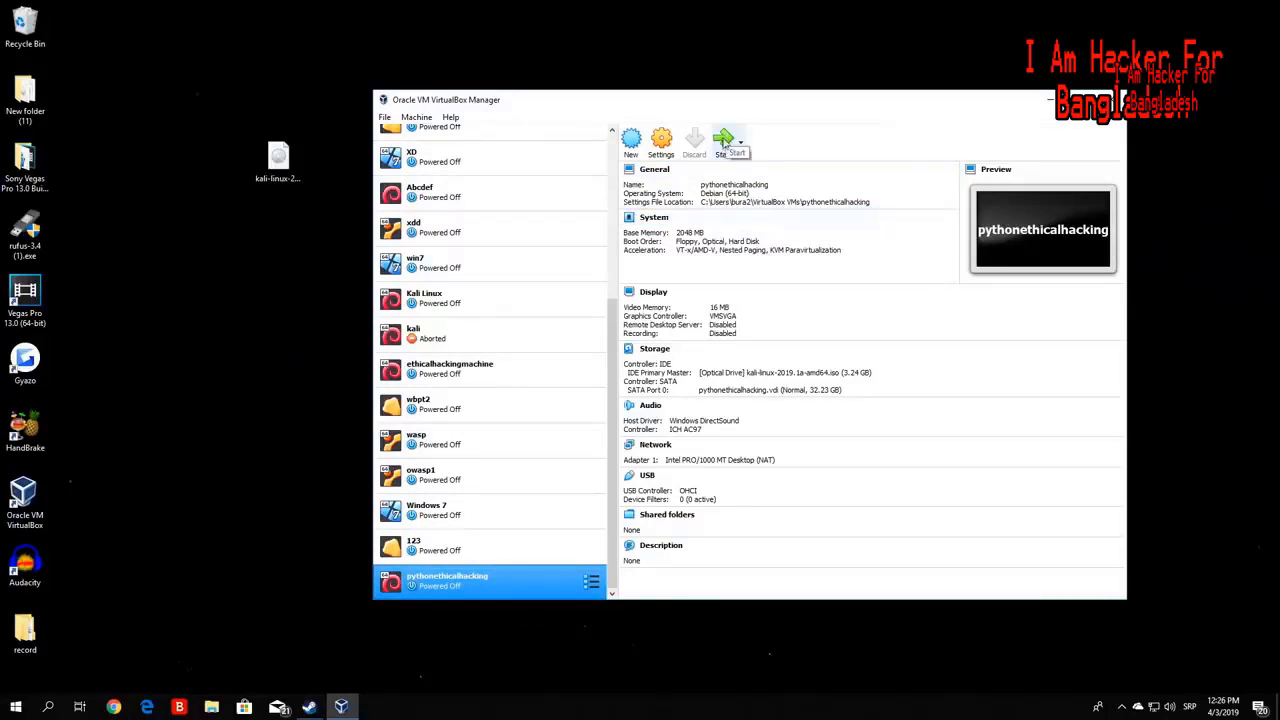
click(726, 141)
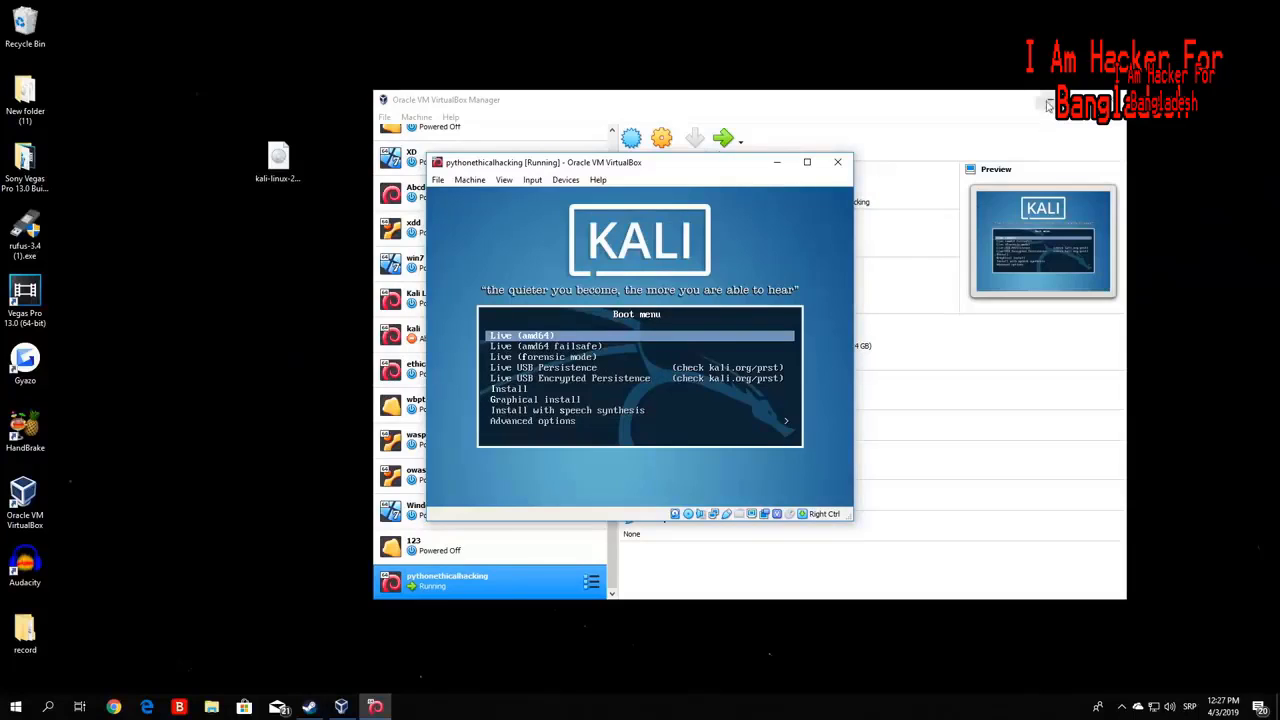
- Hide the Manager and highlight Install in the Kali boot menu
click(1047, 100)
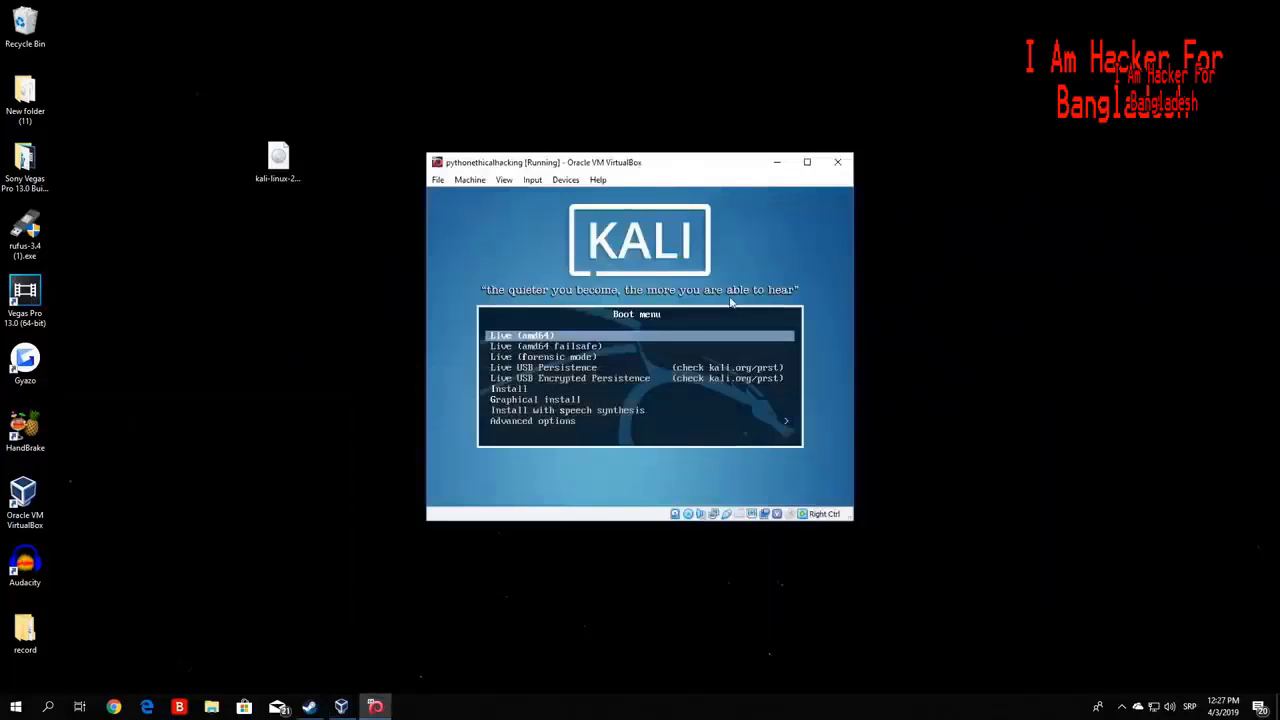
key(Down)
key(Down)
key(Down)
key(Down)
key(Down)
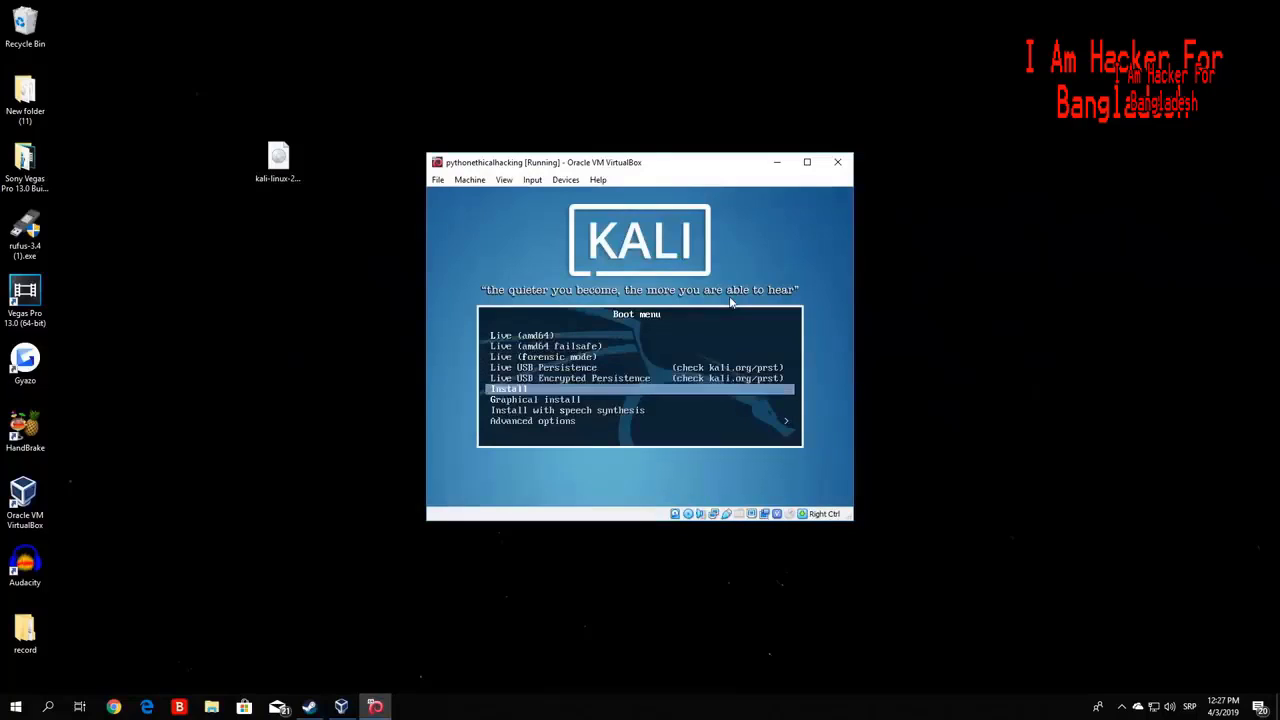
key(Down)
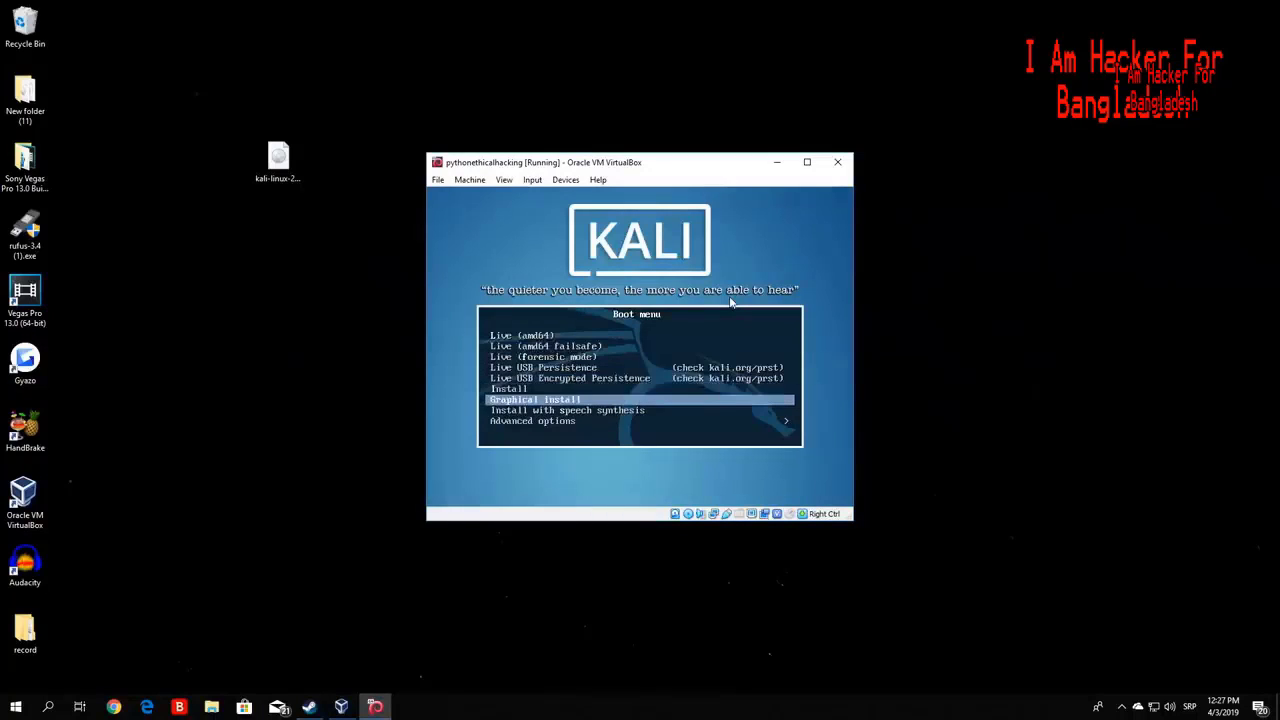
key(Up)
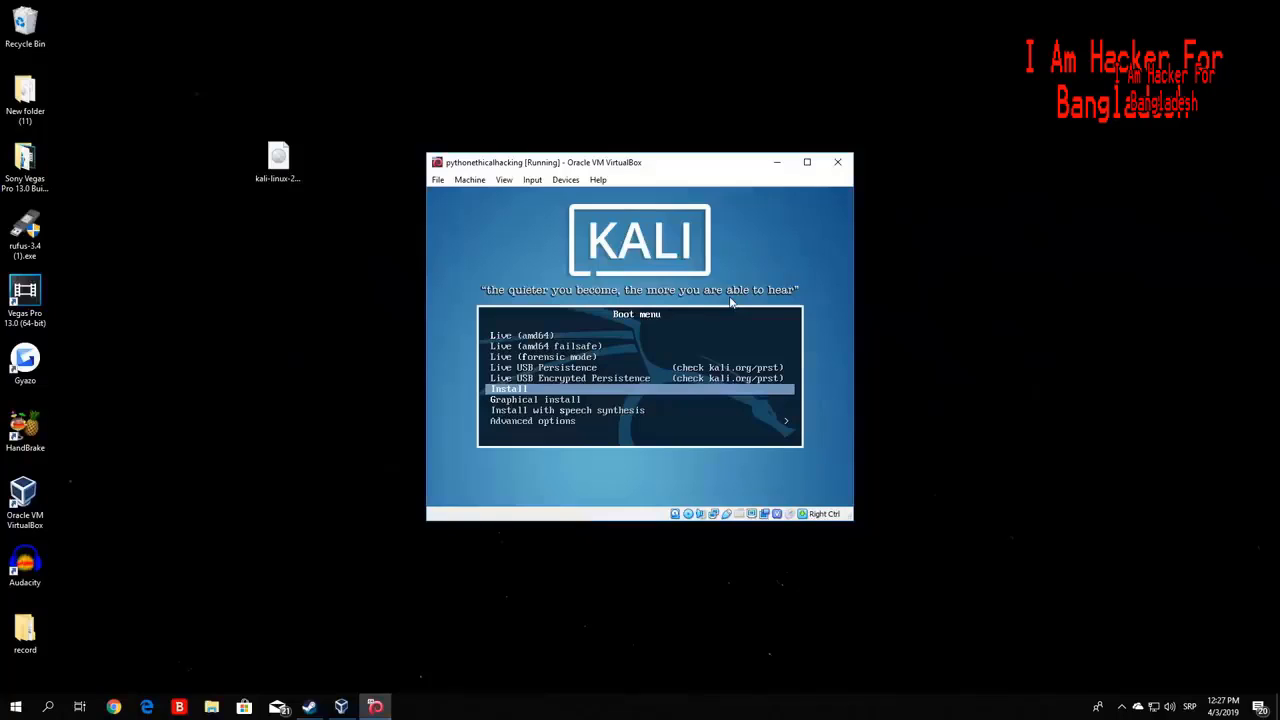
key(Down)
key(Up)
- Maximize the VM window and launch the text-mode Install option
click(807, 162)
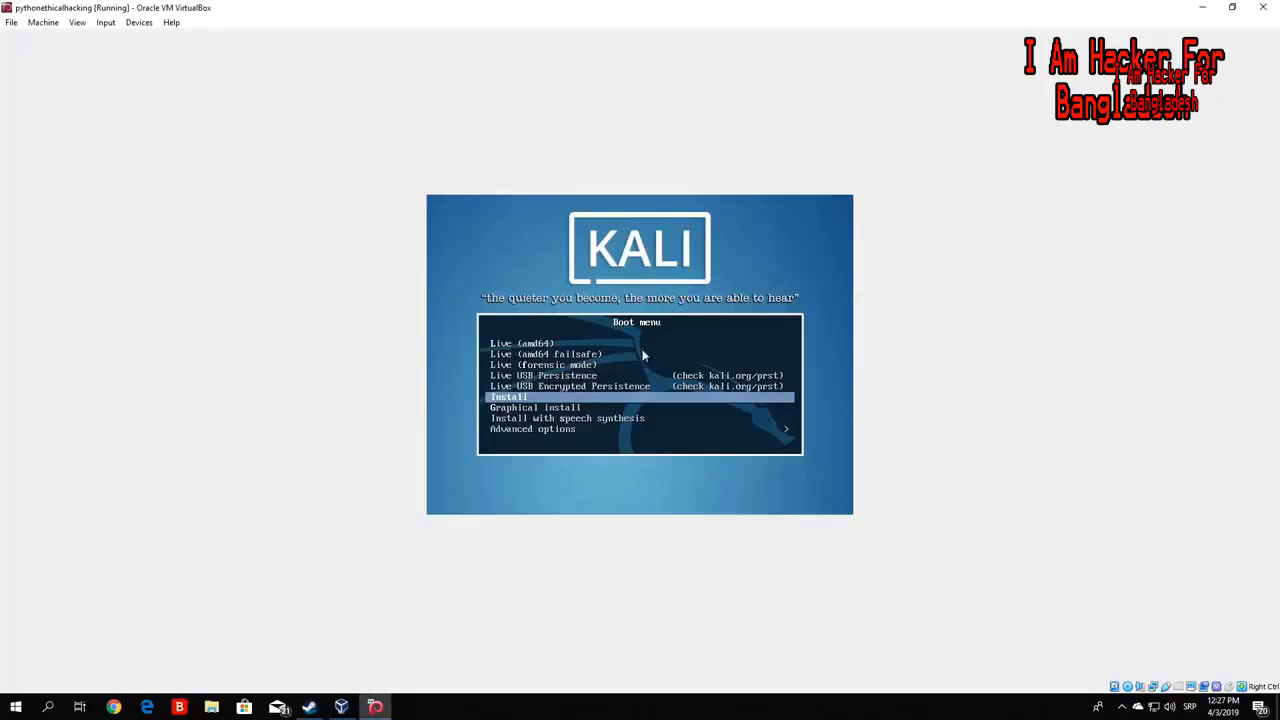
key(Up)
key(Up)
key(Up)
key(Down)
key(Down)
key(Down)
key(Down)
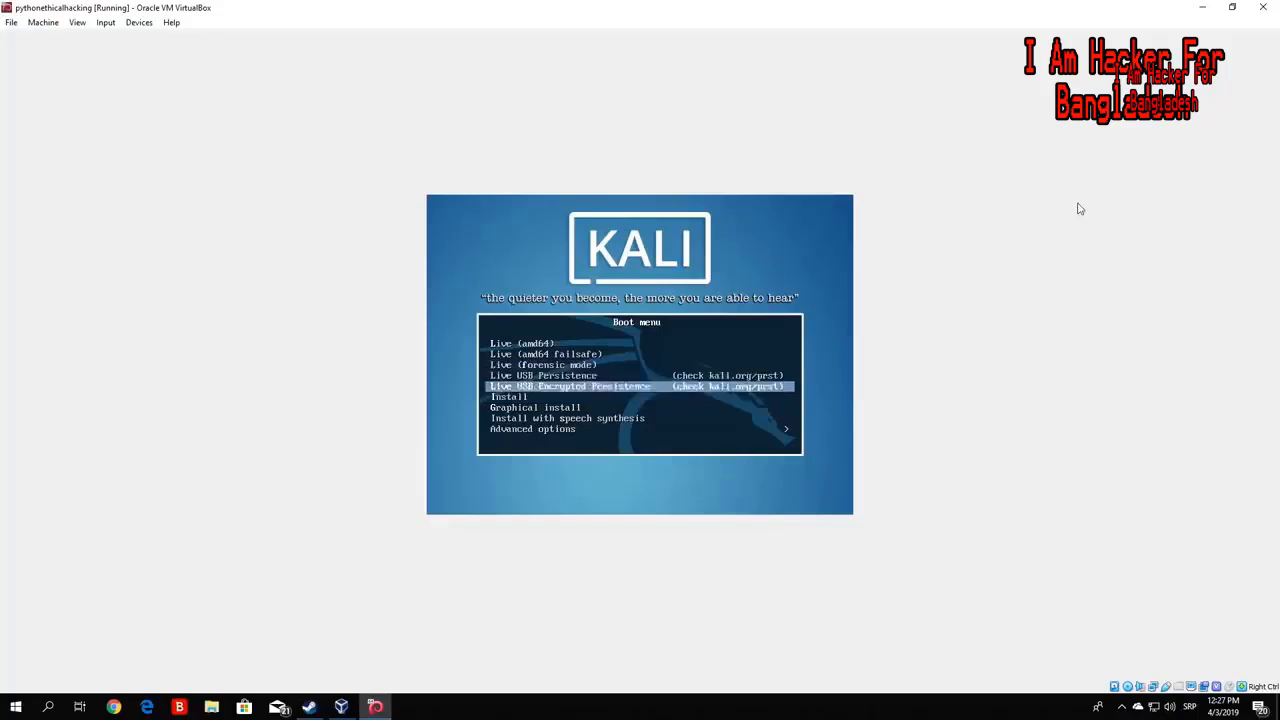
key(Up)
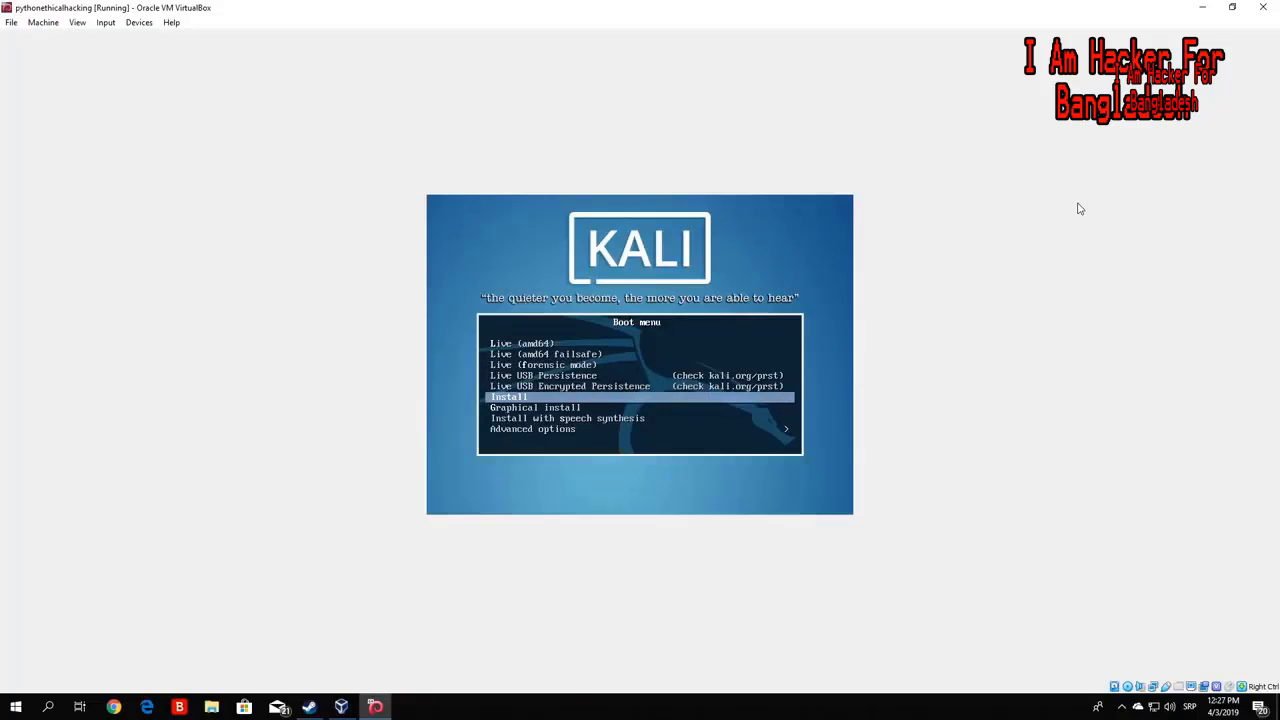
key(Return)
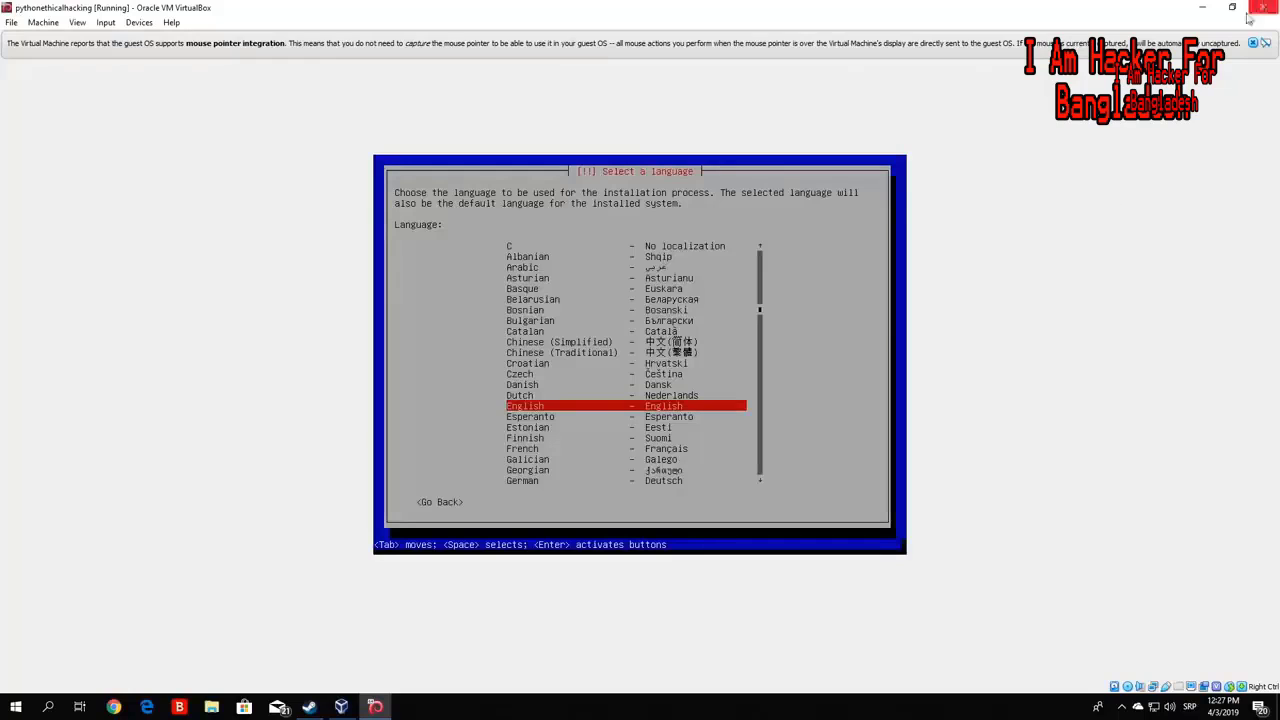
- Choose English, United States and the American English keymap in the Kali installer
click(1254, 42)
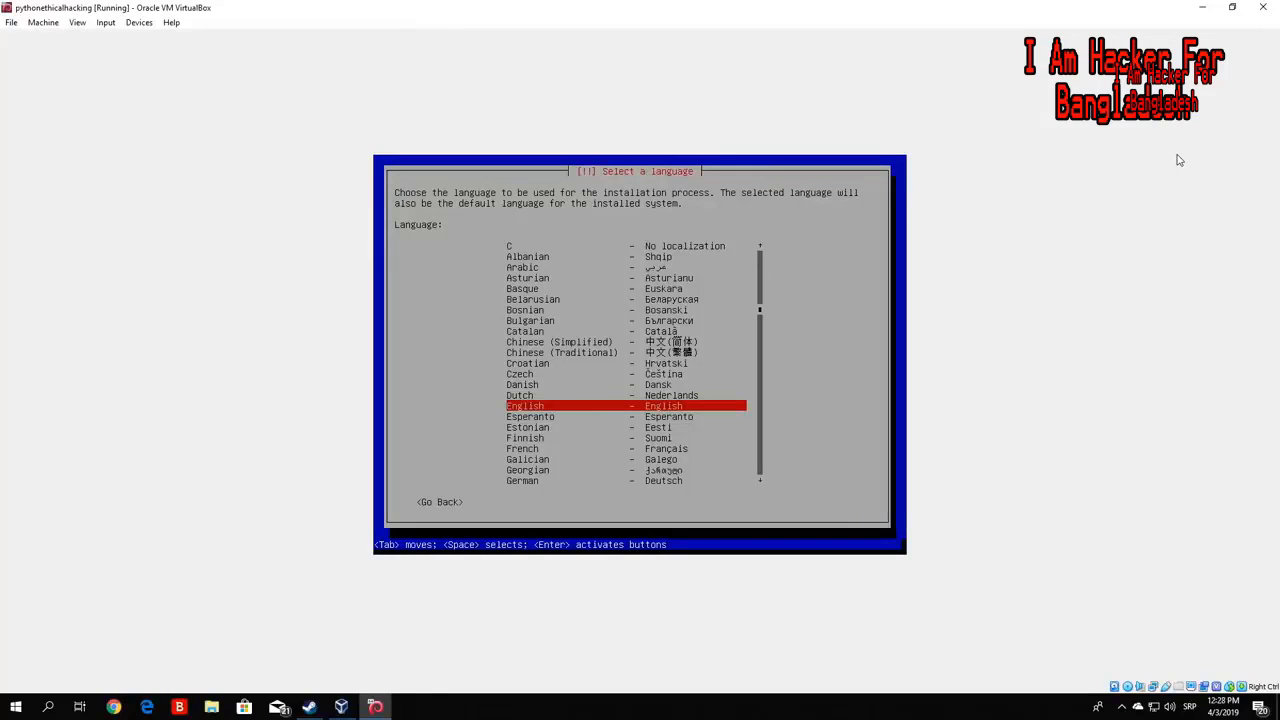
key(Return)
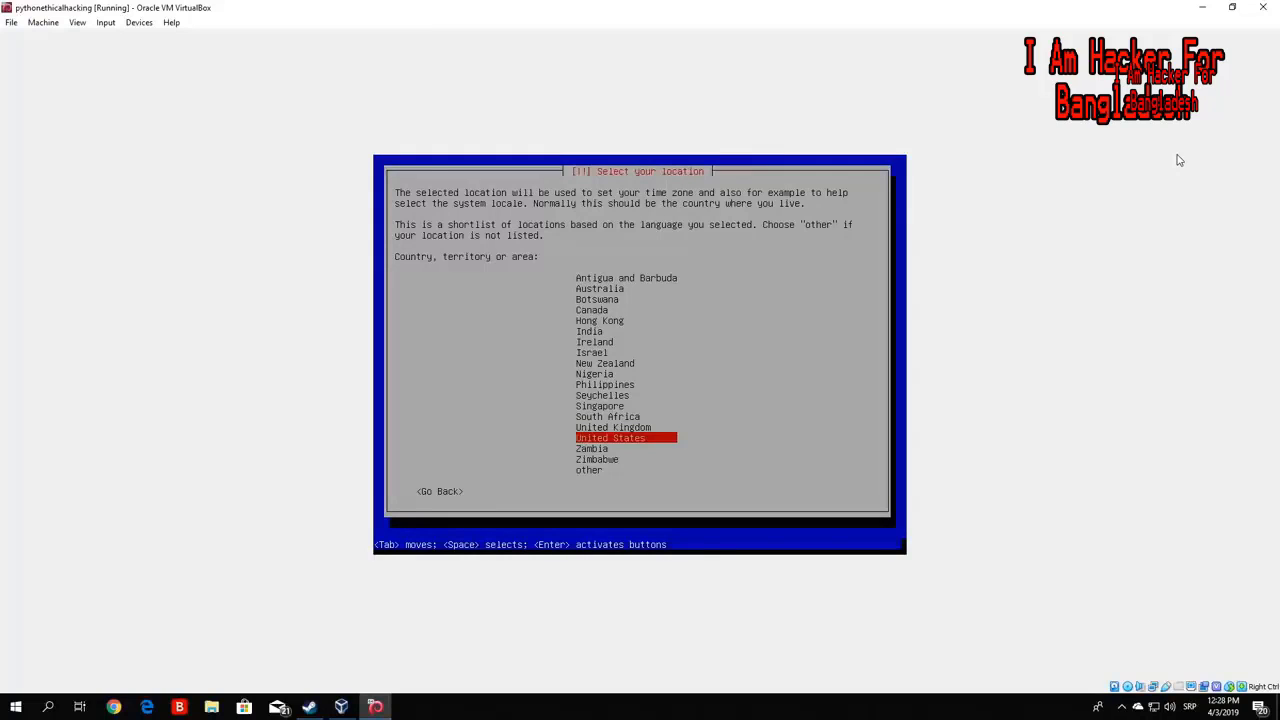
key(Return)
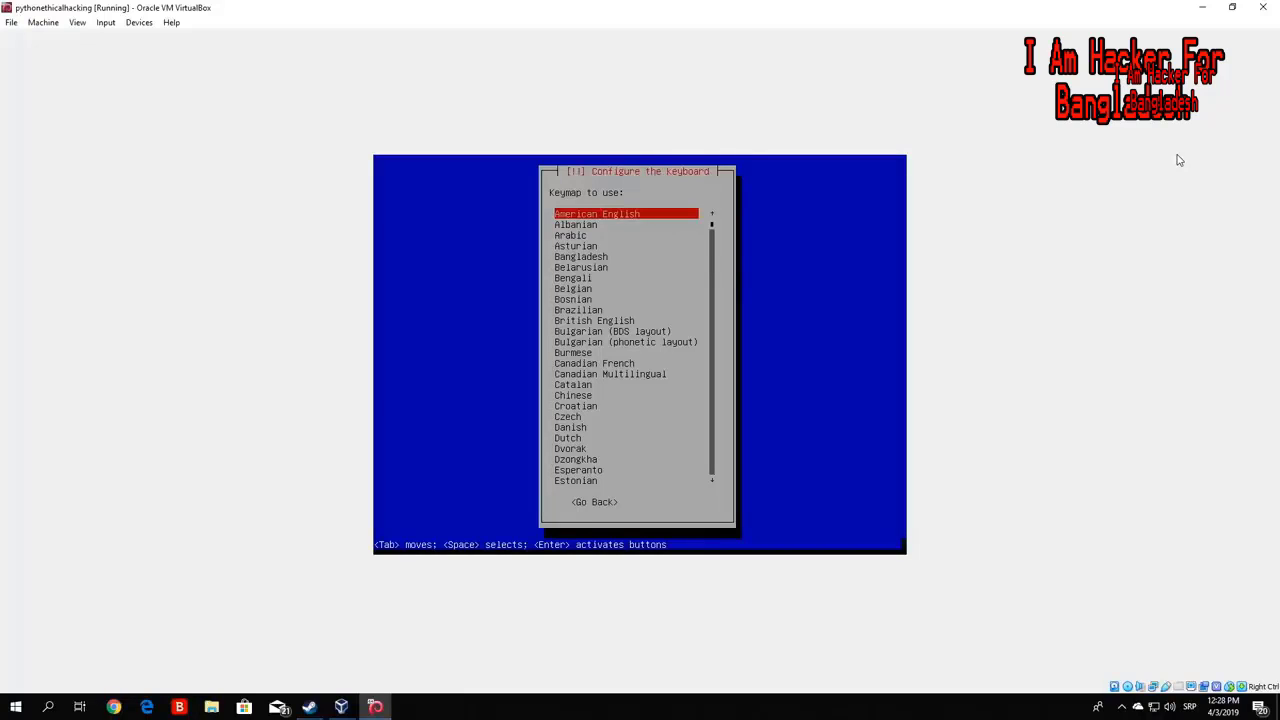
key(Down)
key(Down)
key(Down)
key(Down)
key(Down)
key(Down)
key(Down)
key(Down)
key(Down)
key(Down)
key(Down)
key(Down)
key(Down)
key(Down)
key(Down)
key(Down)
key(Down)
key(Down)
key(Down)
key(Down)
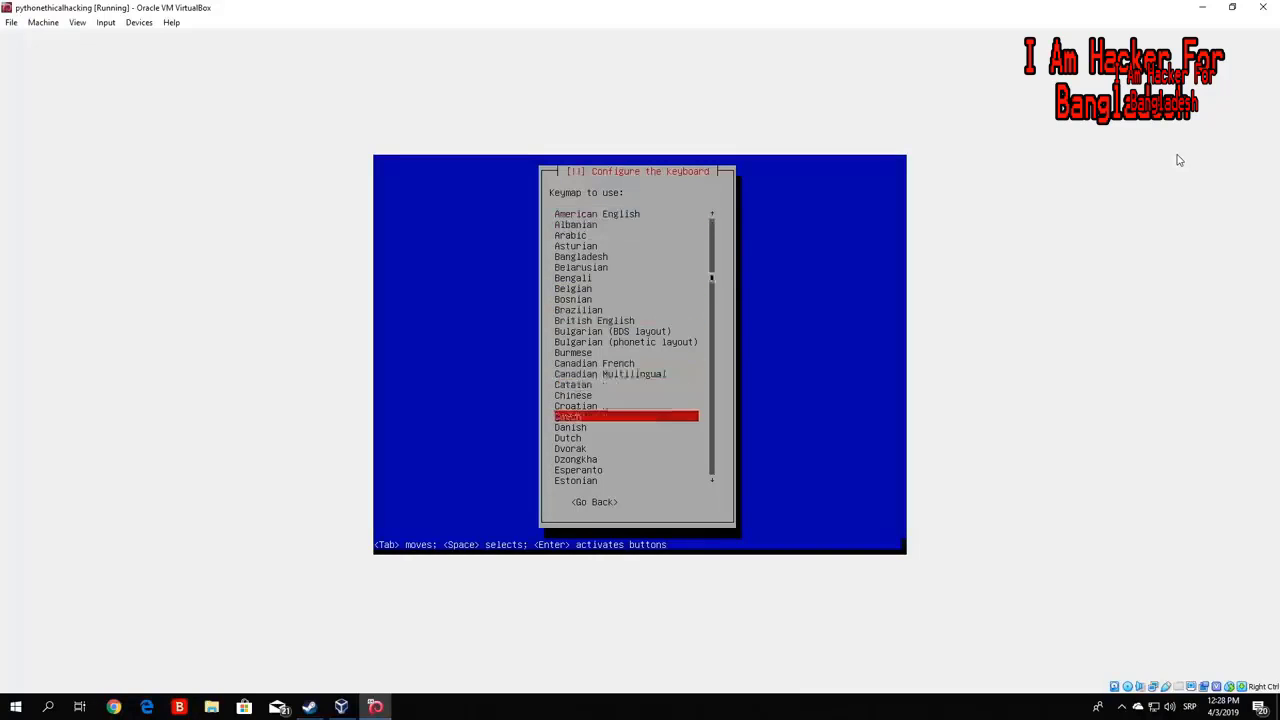
key(Down)
key(Down)
key(Down)
key(Down)
key(Down)
key(Down)
key(Down)
key(Down)
key(Up)
key(Up)
key(Up)
key(Up)
key(Up)
key(Up)
key(Up)
key(Up)
key(Up)
key(Up)
key(Up)
key(Up)
key(Up)
key(Up)
key(Up)
key(Up)
key(Up)
key(Up)
key(Up)
key(Up)
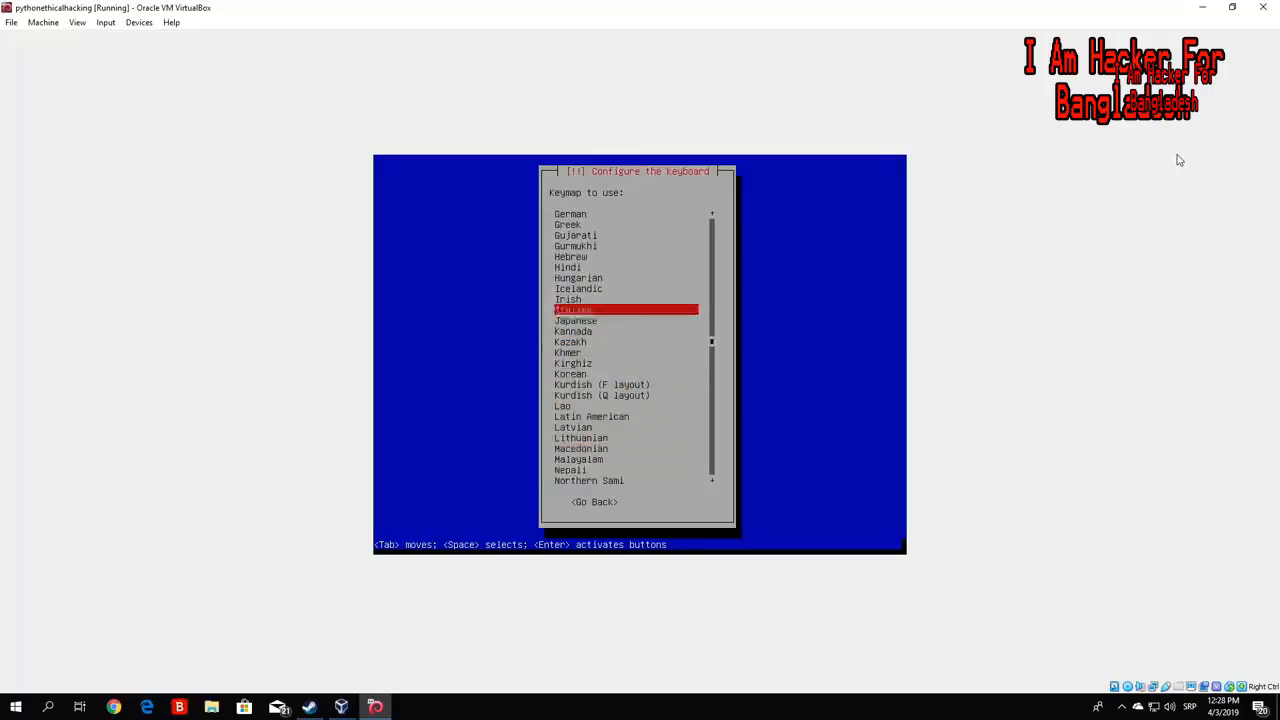
key(Up)
key(Up)
key(Up)
key(Up)
key(Up)
key(Up)
key(Up)
key(Up)
key(Up)
key(Up)
key(Up)
key(Up)
key(Up)
key(Up)
key(Up)
key(Up)
key(Up)
key(Up)
key(Up)
key(Up)
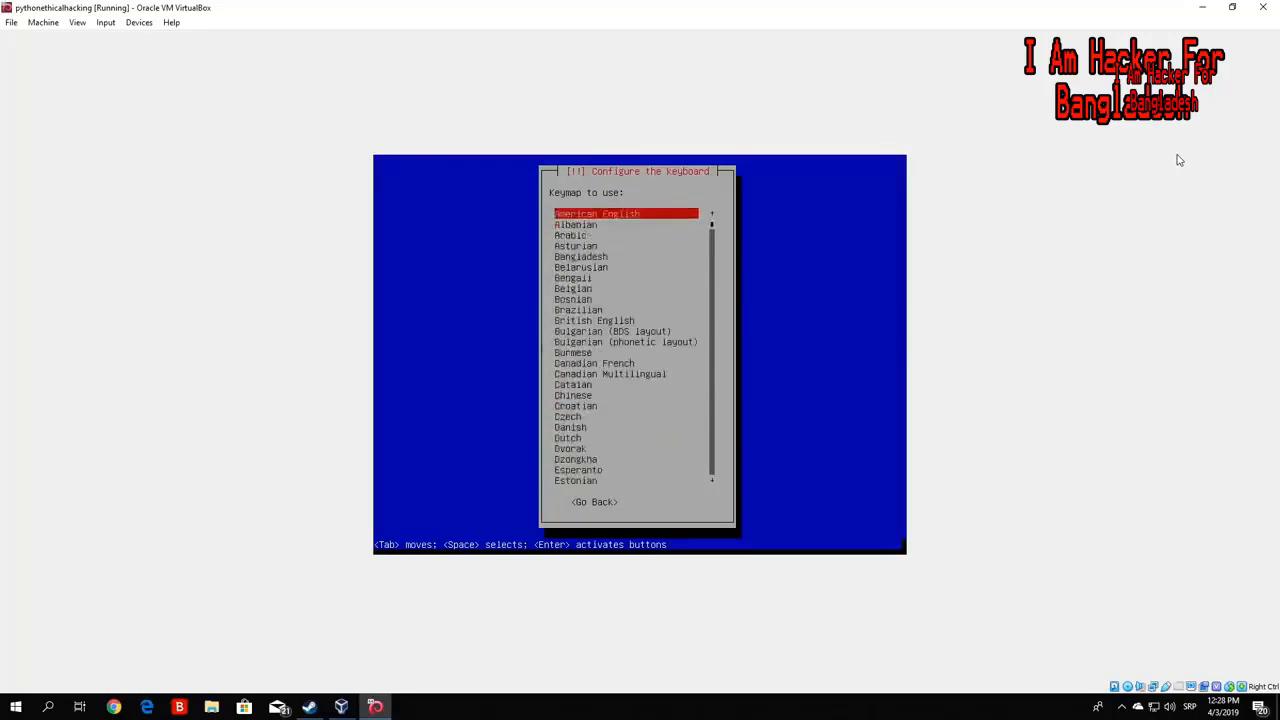
key(Return)
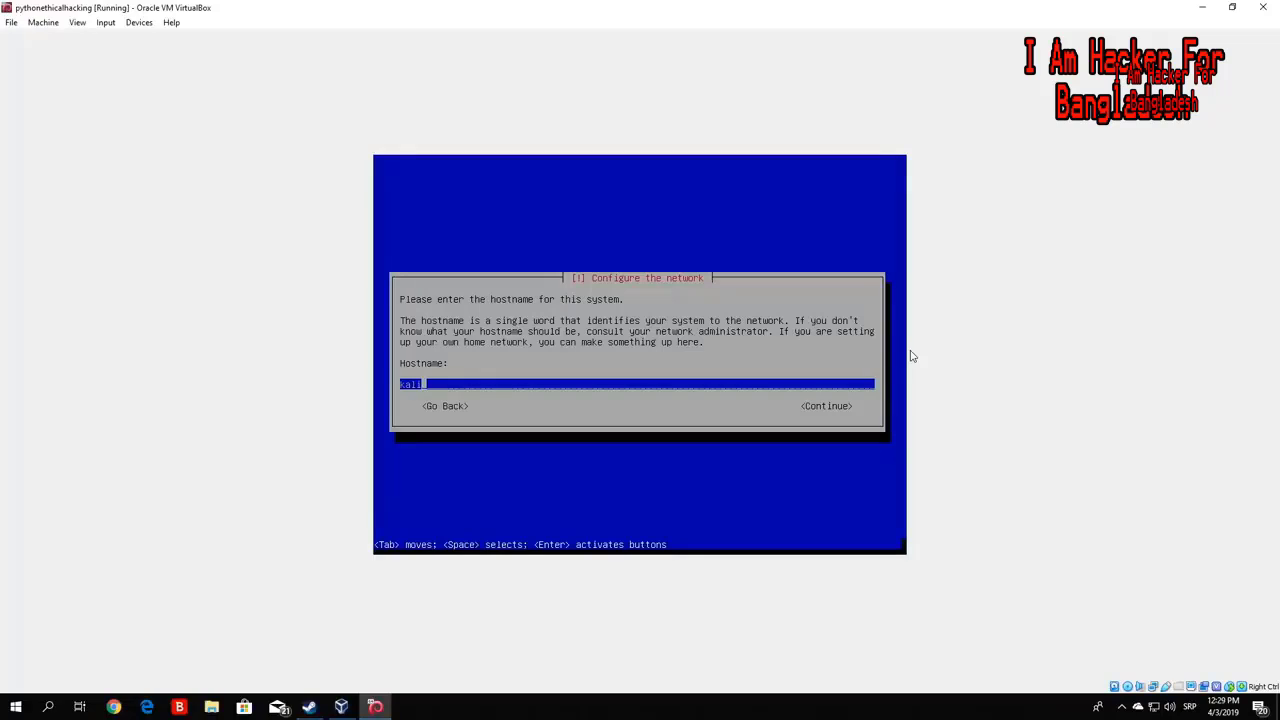
- Keep 'kali' as the hostname and leave the domain name empty
key(Tab)
key(Return)
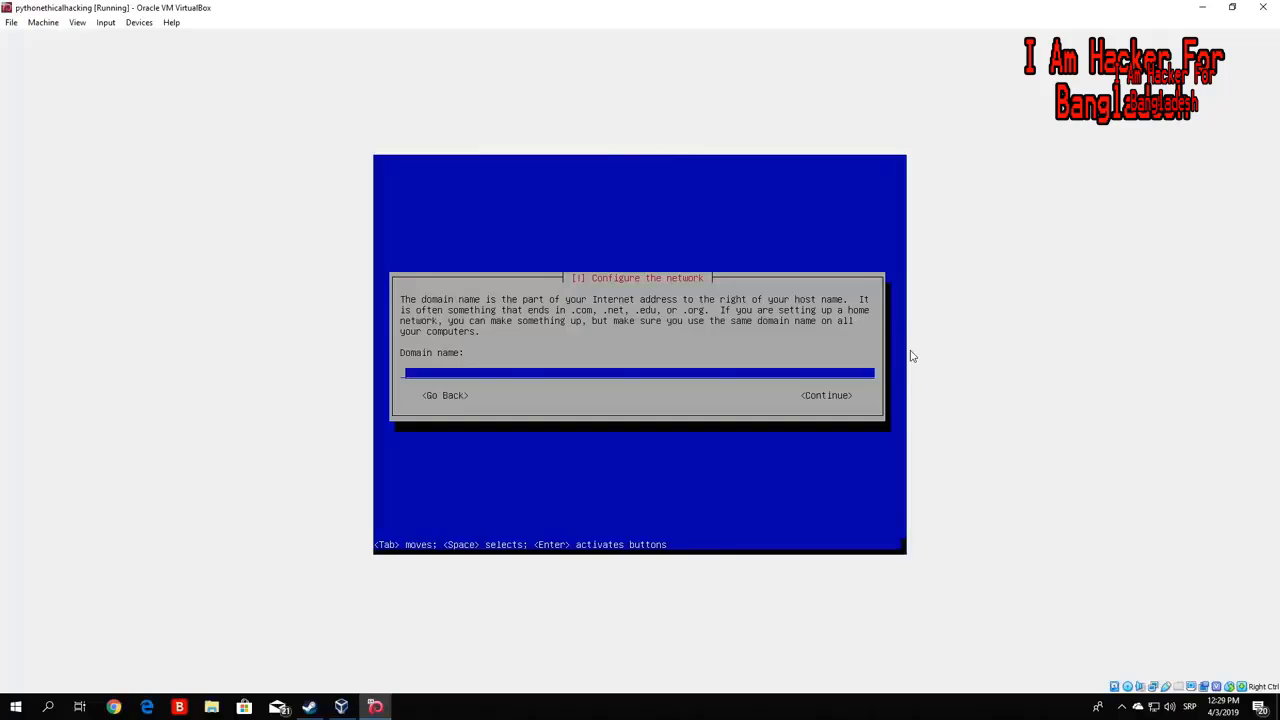
key(Tab)
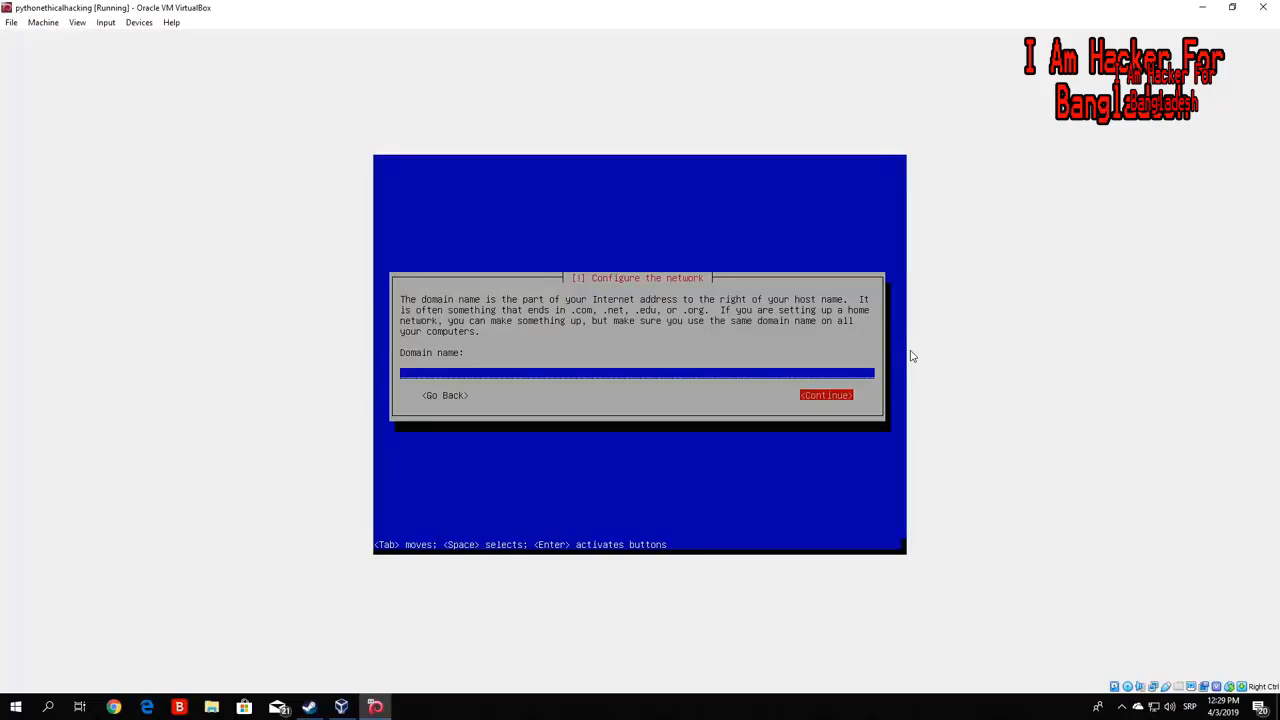
key(Return)
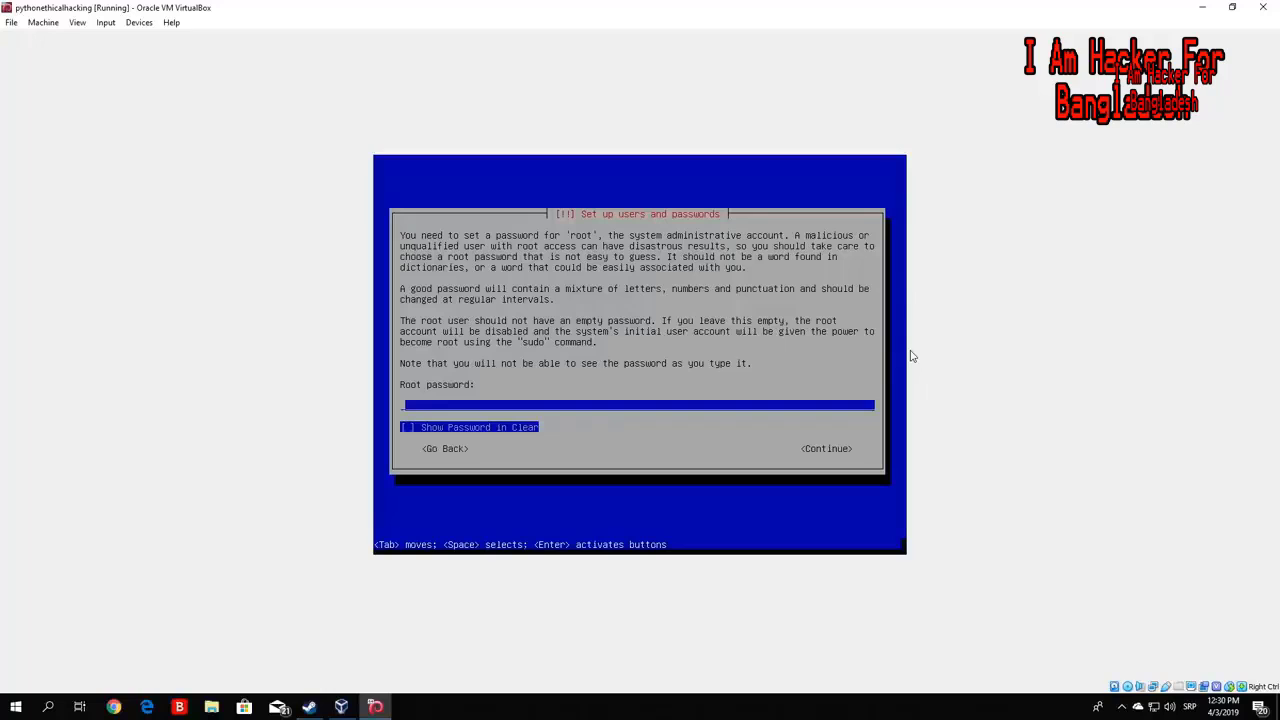
- Enter the root password, showing it in clear text to check it, and submit
text(********)
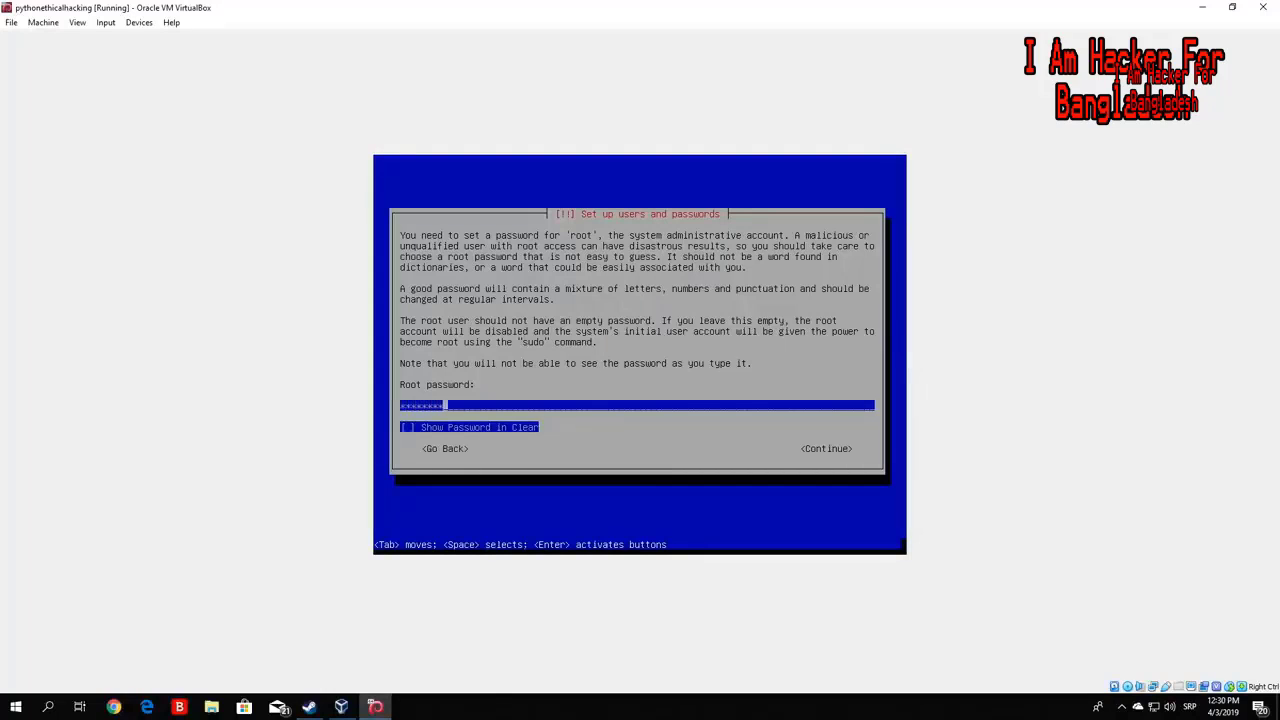
key(Tab)
key(shift+Tab)
key(Tab)
key(space)
key(space)
key(Tab)
key(Return)
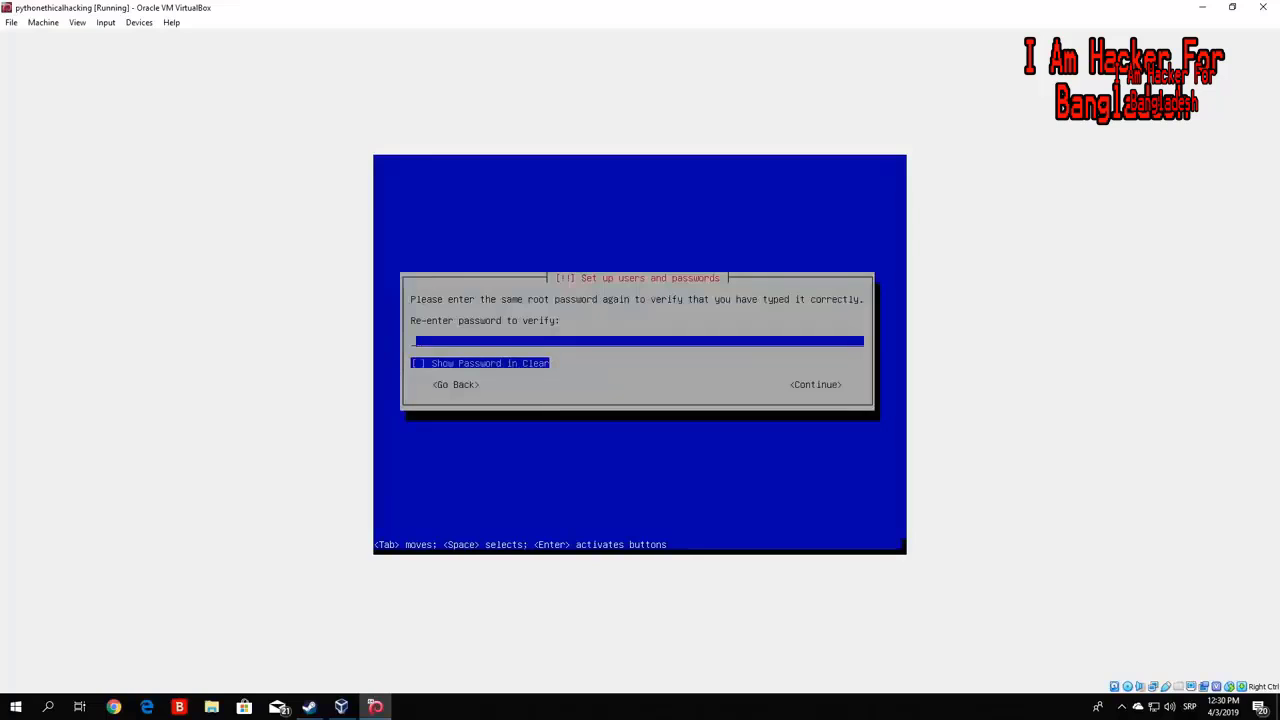
- Re-enter the root password to verify it
text(test1234)
key(Tab)
key(Tab)
key(Return)
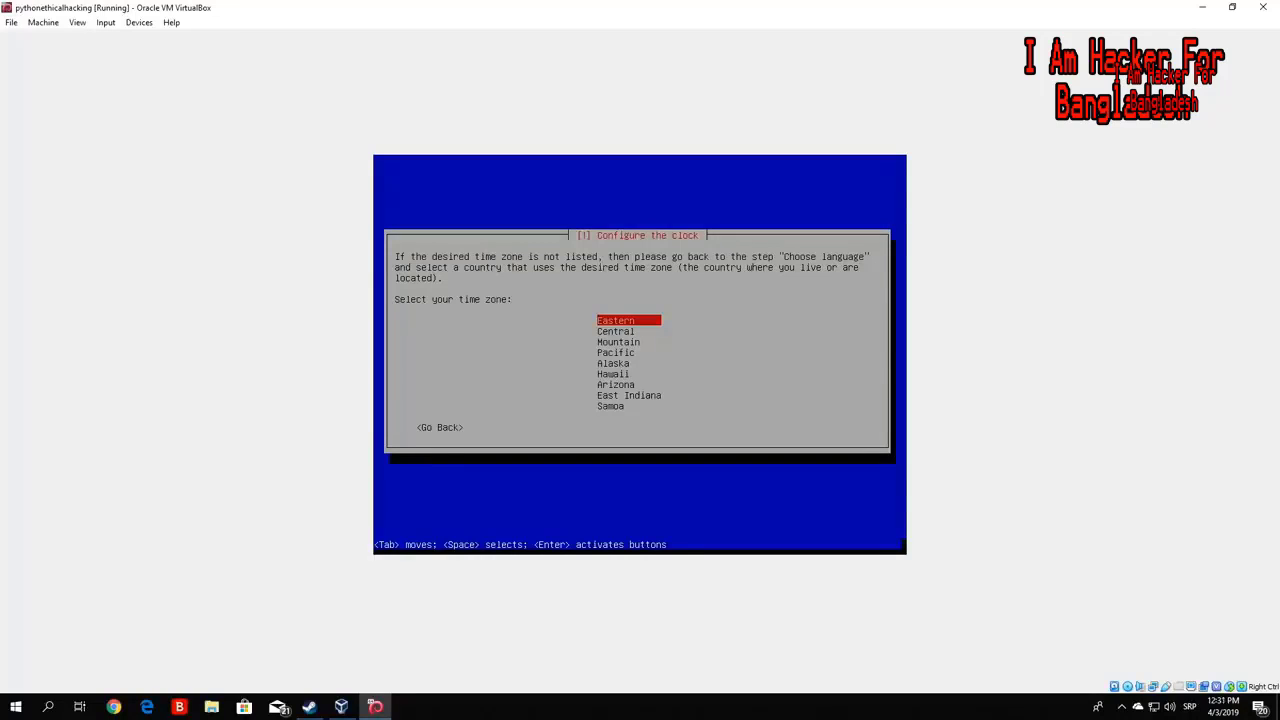
- Choose Central as the time zone
key(Down)
key(Return)
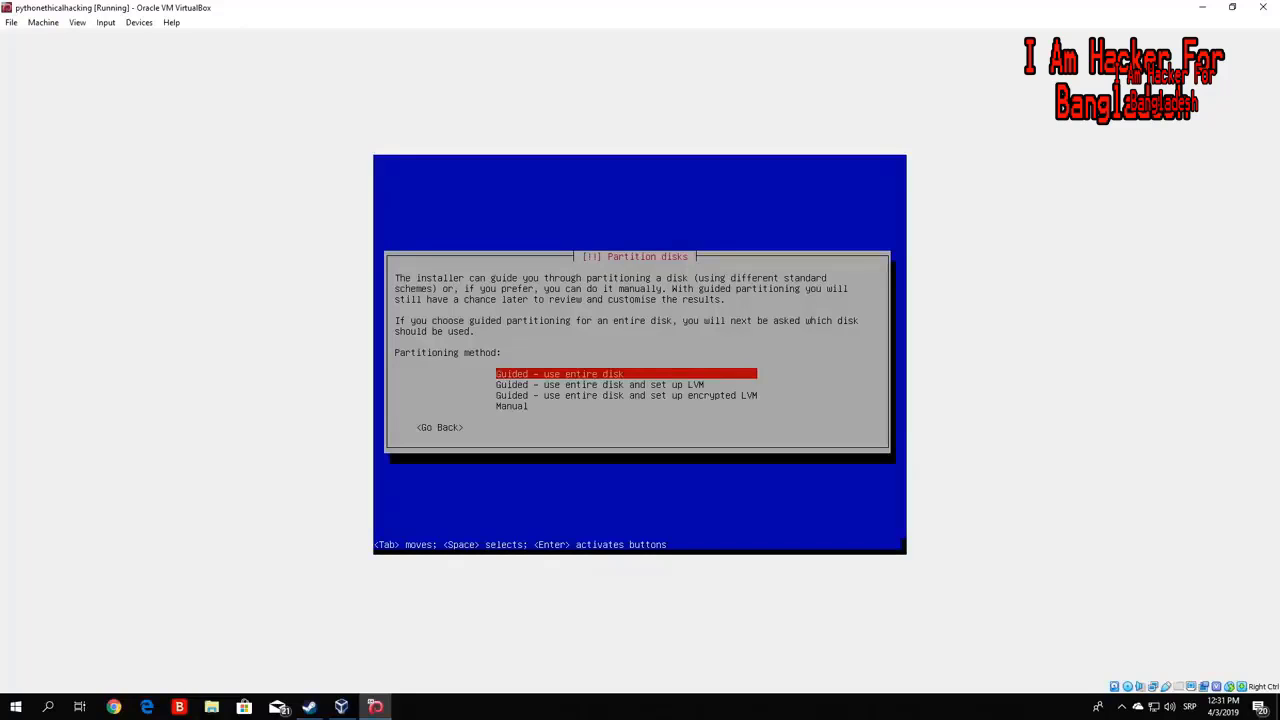
- Guided-partition the entire 34.6 GB VBOX HARDDISK with all files in one partition, and confirm writing changes
key(Return)
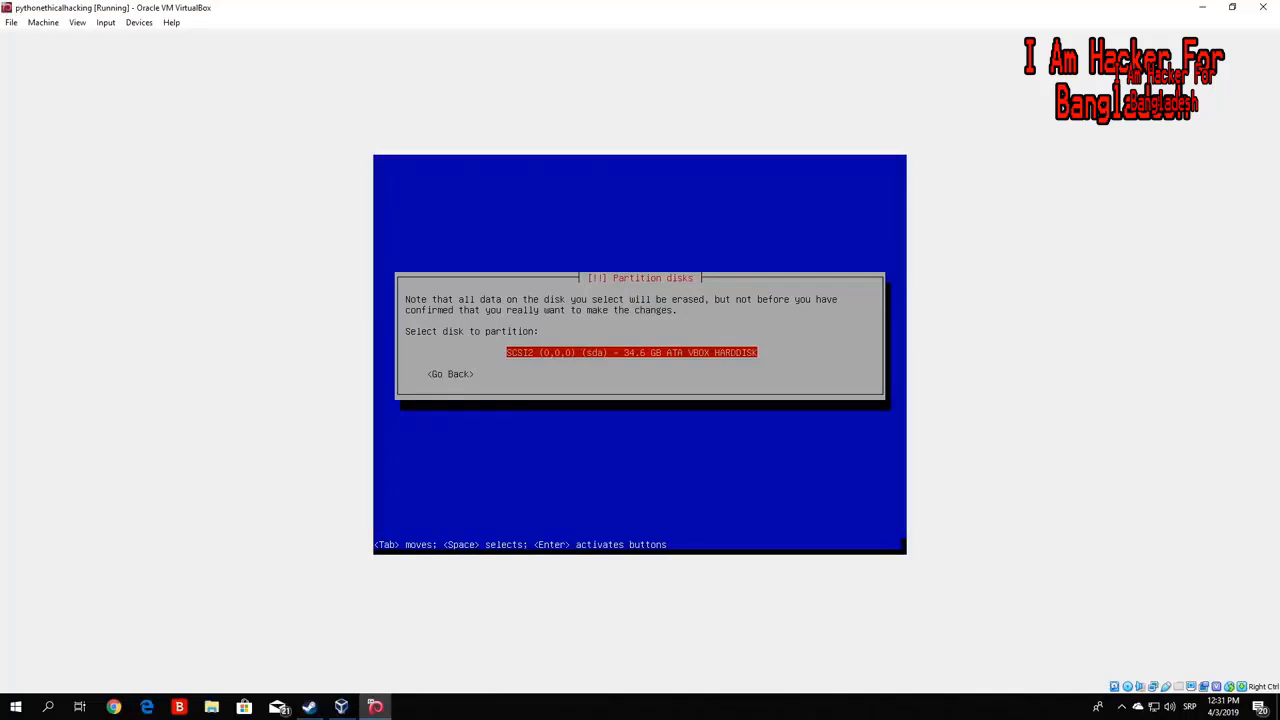
key(Return)
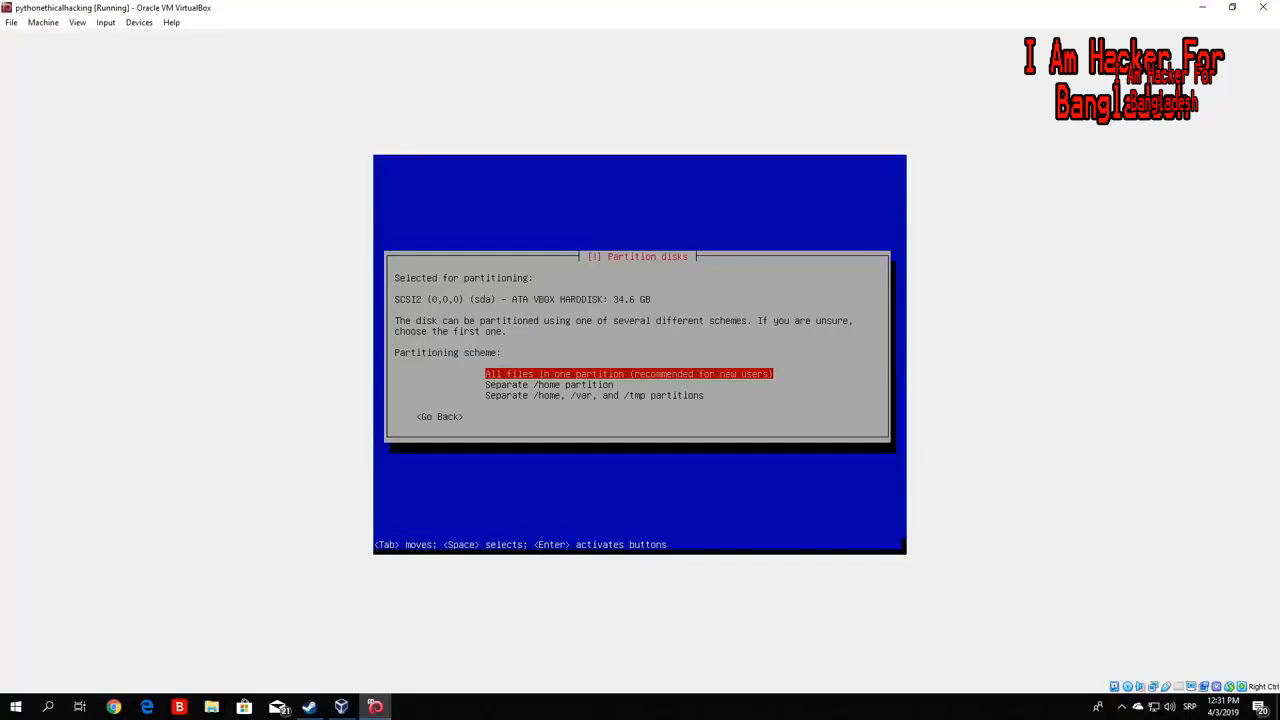
key(Return)
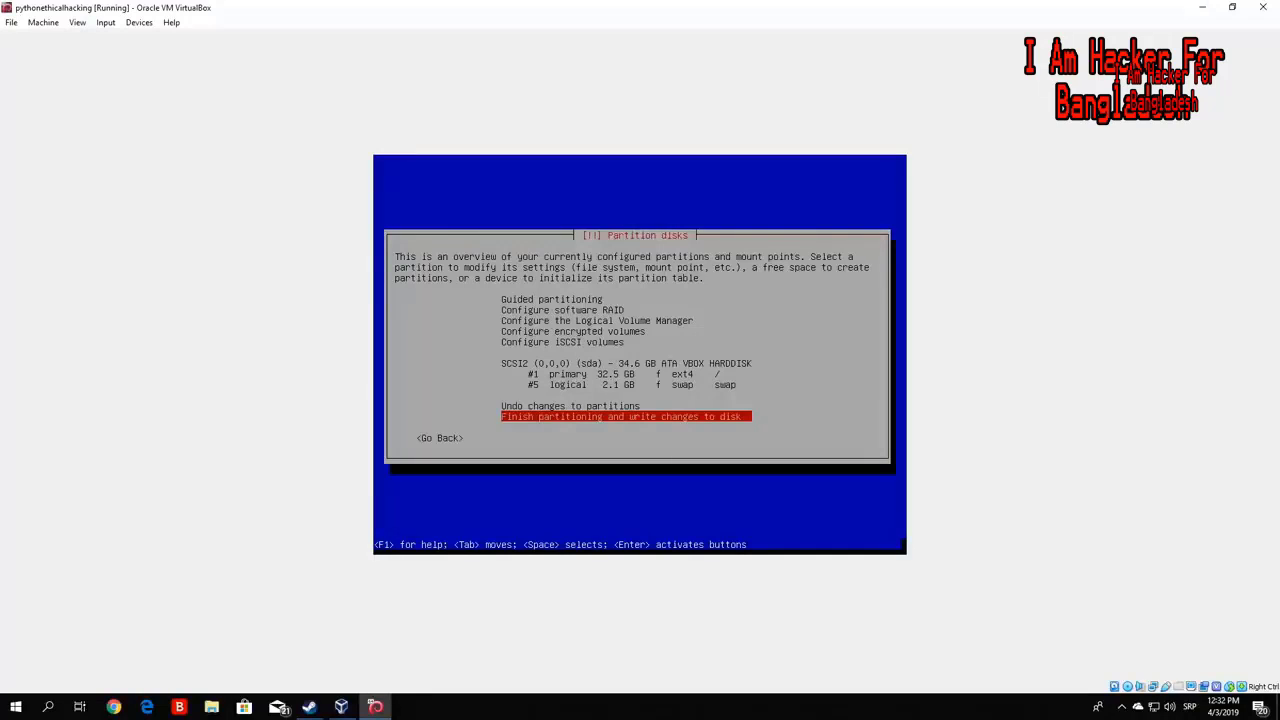
key(Return)
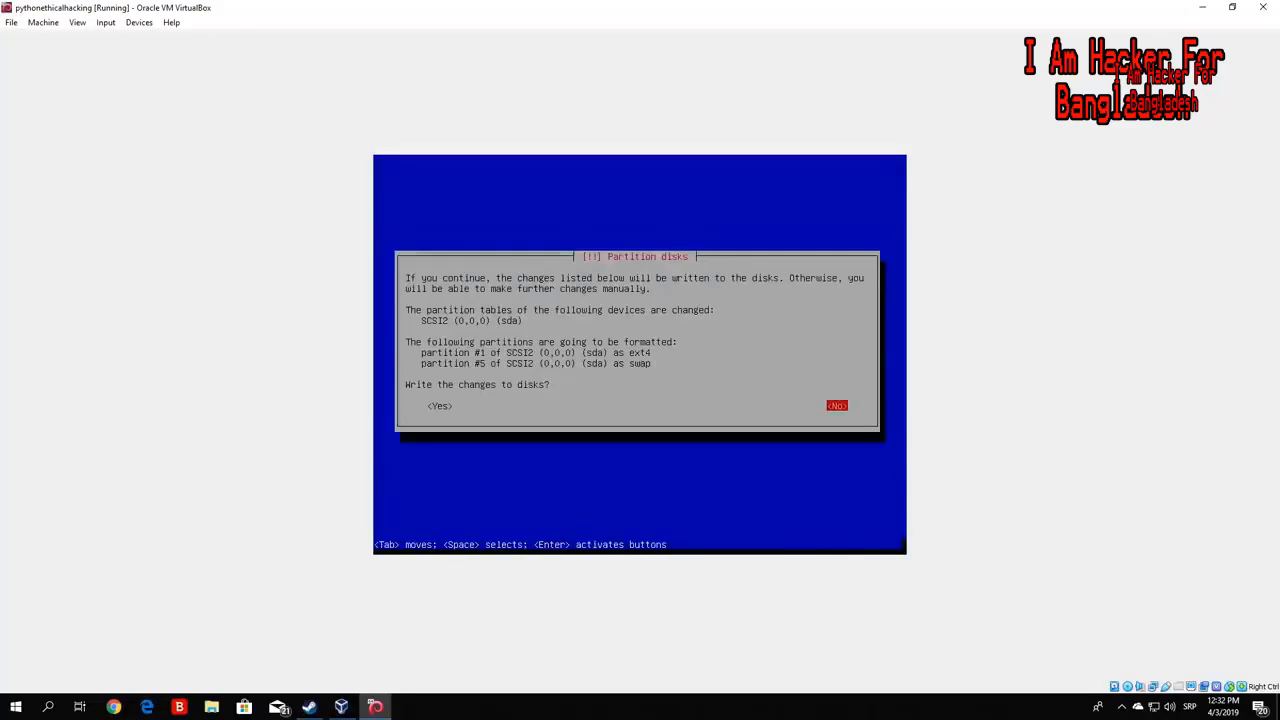
key(Tab)
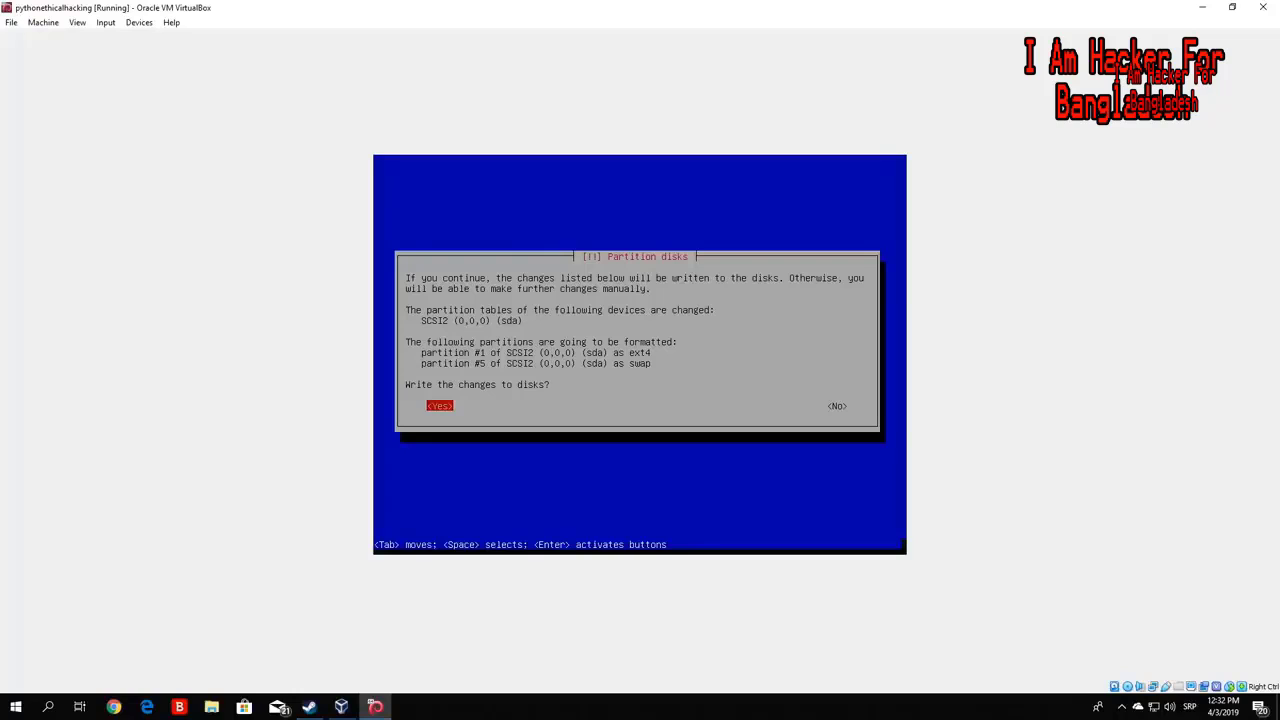
key(Return)
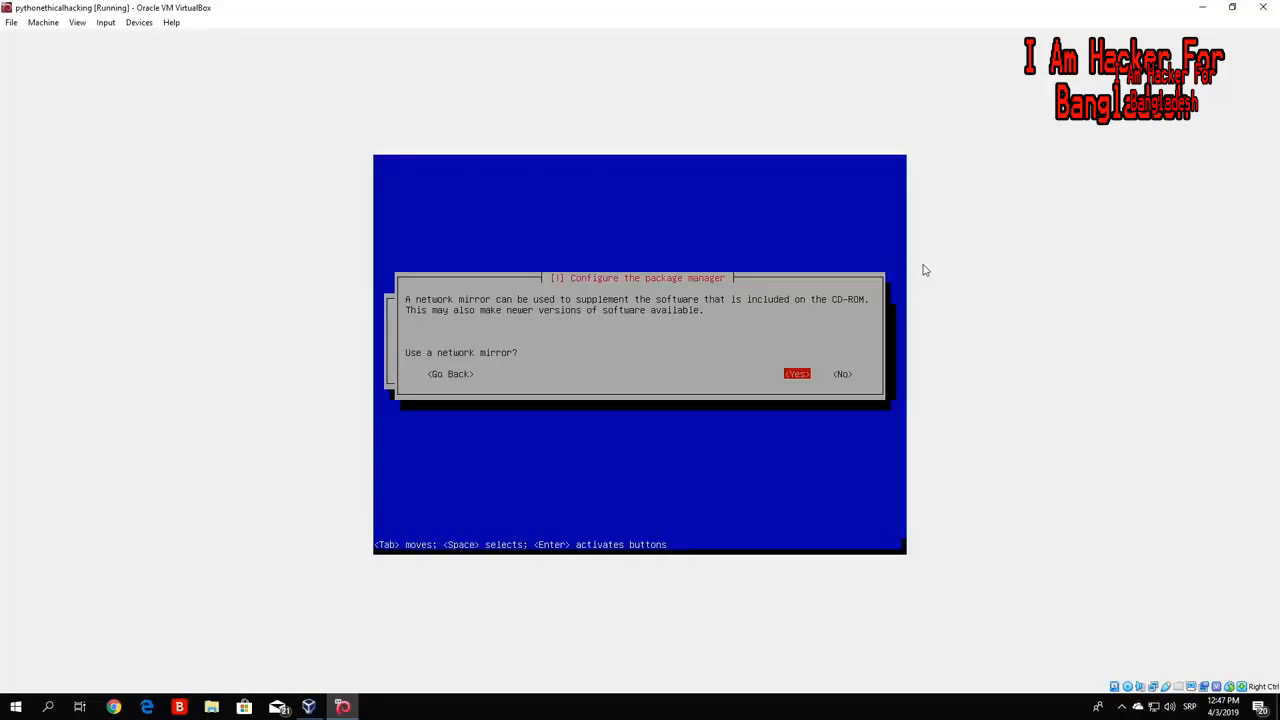
- Use a network mirror with the HTTP proxy left blank
key(Right)
key(Left)
key(Return)
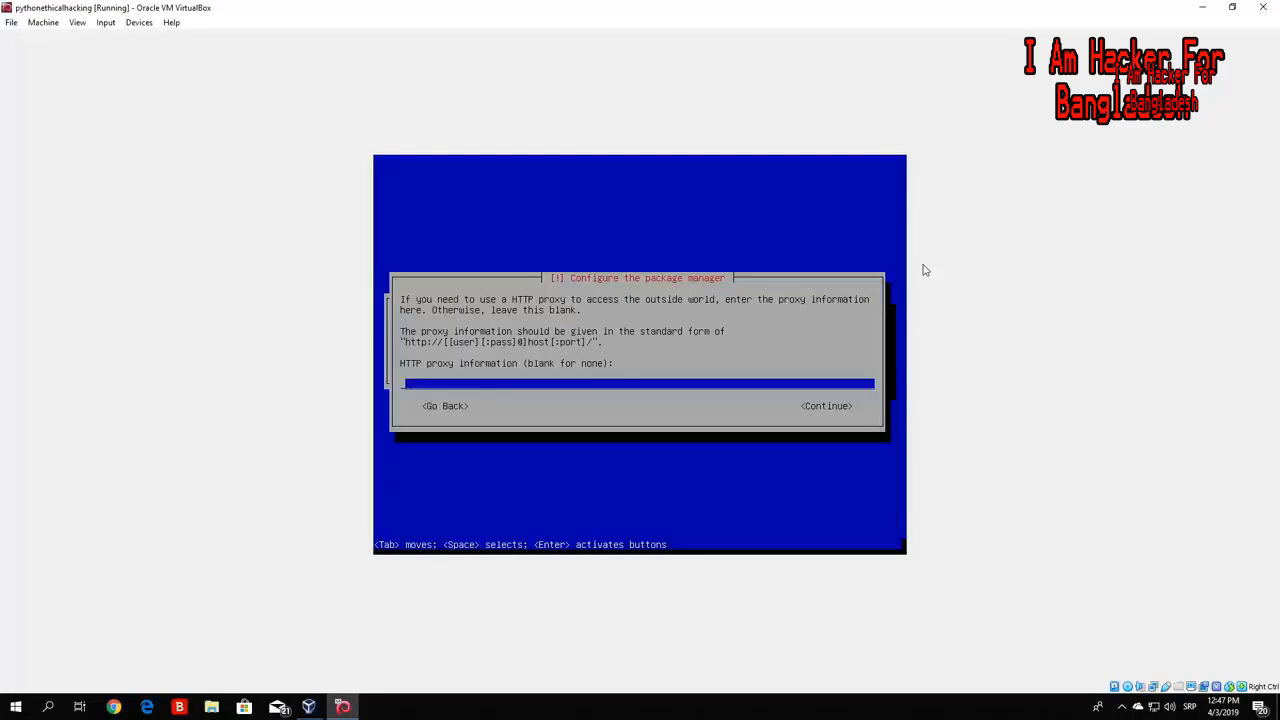
key(Tab)
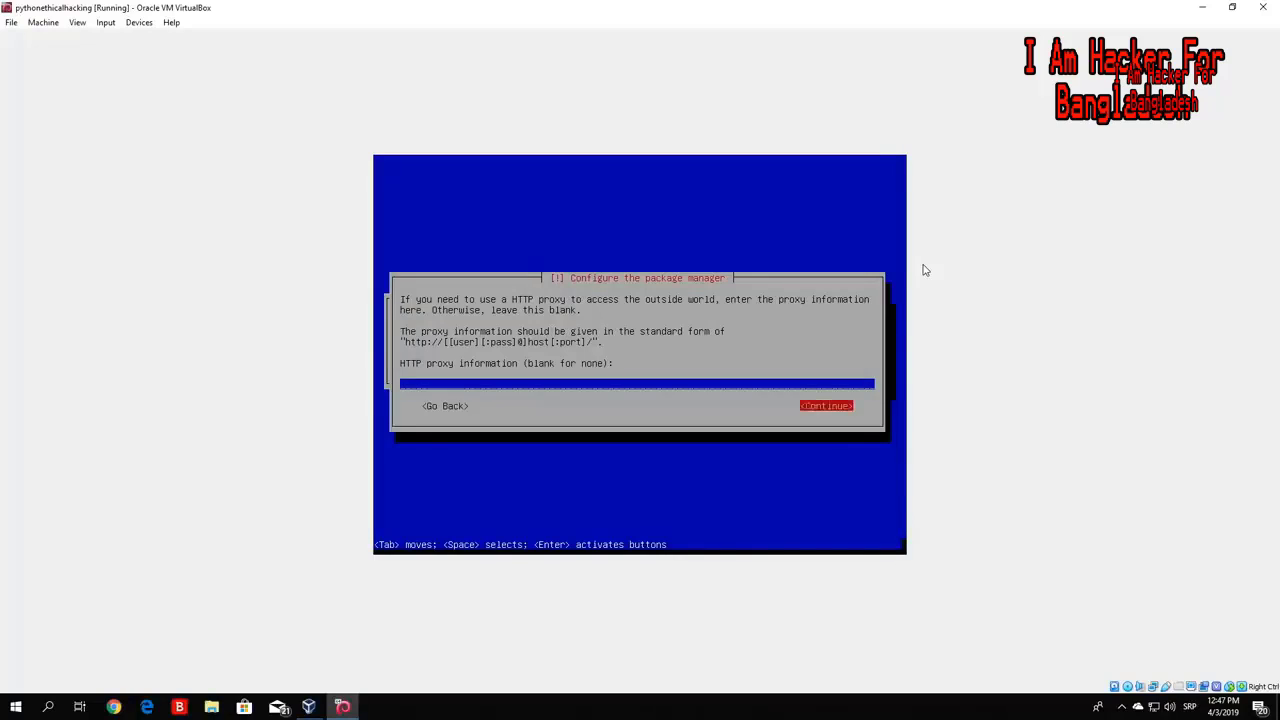
key(Return)
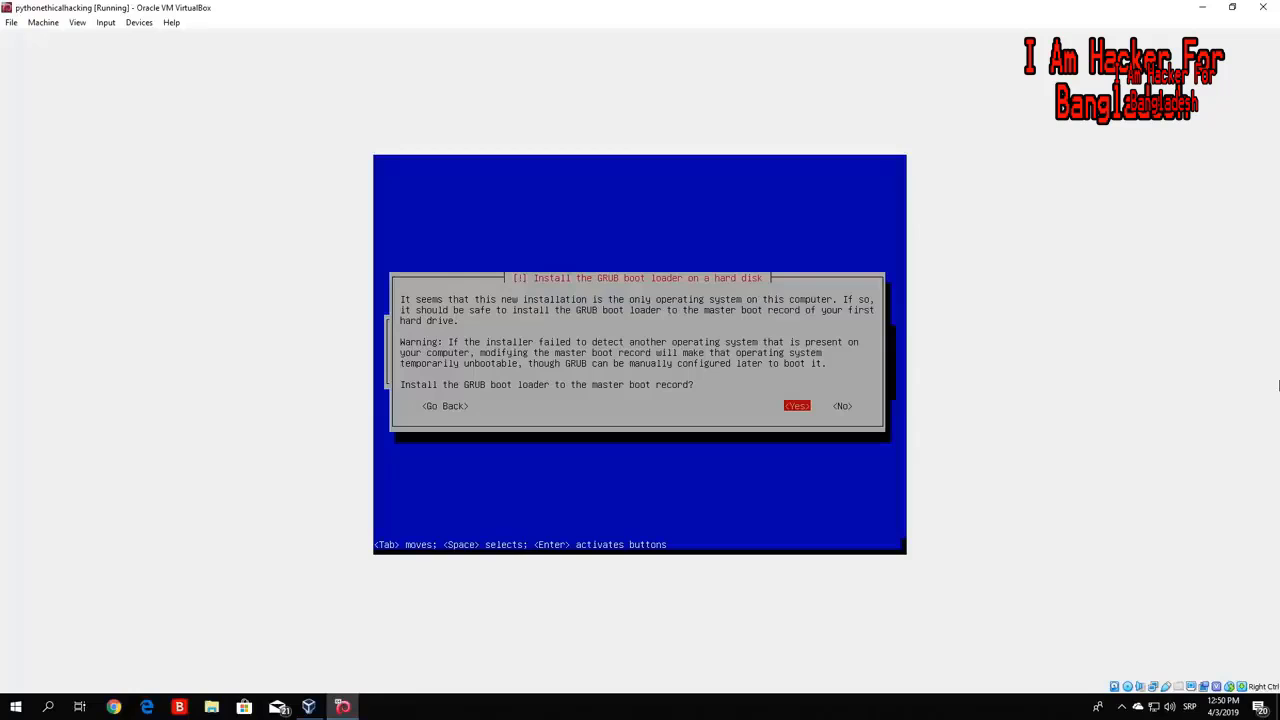
- Install GRUB to the master boot record on /dev/sda
key(Return)
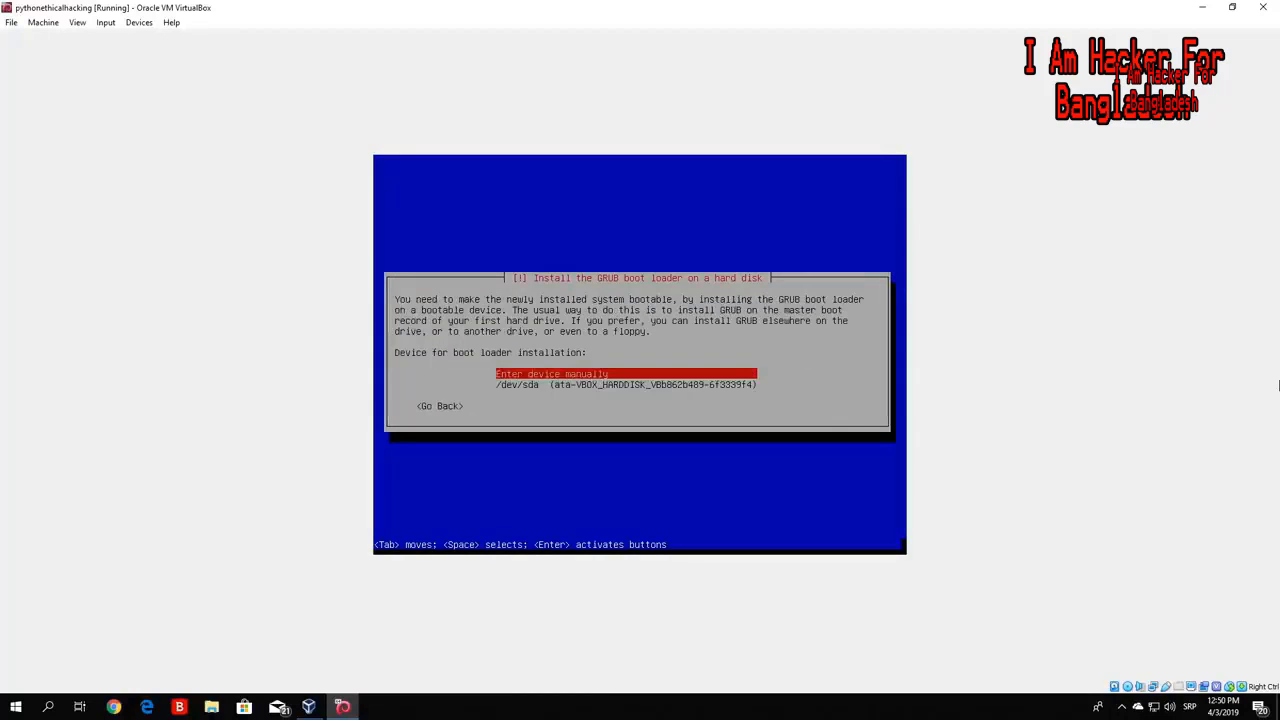
key(Down)
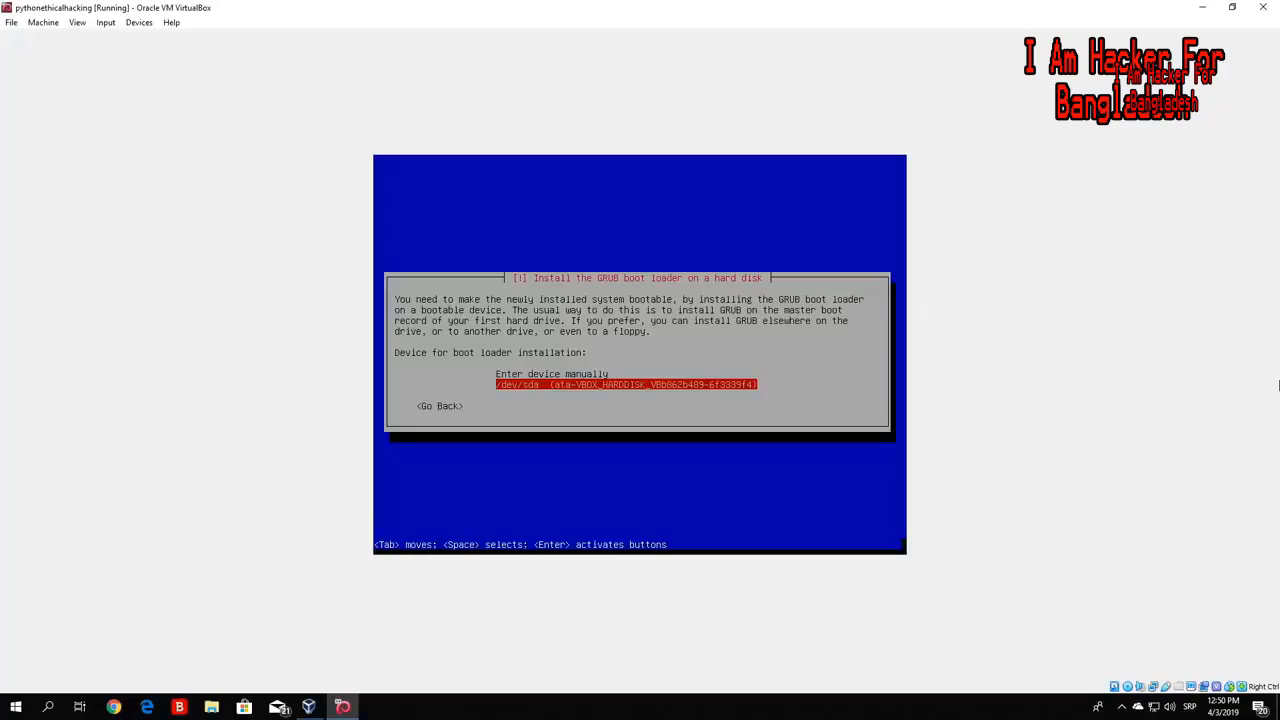
key(Return)
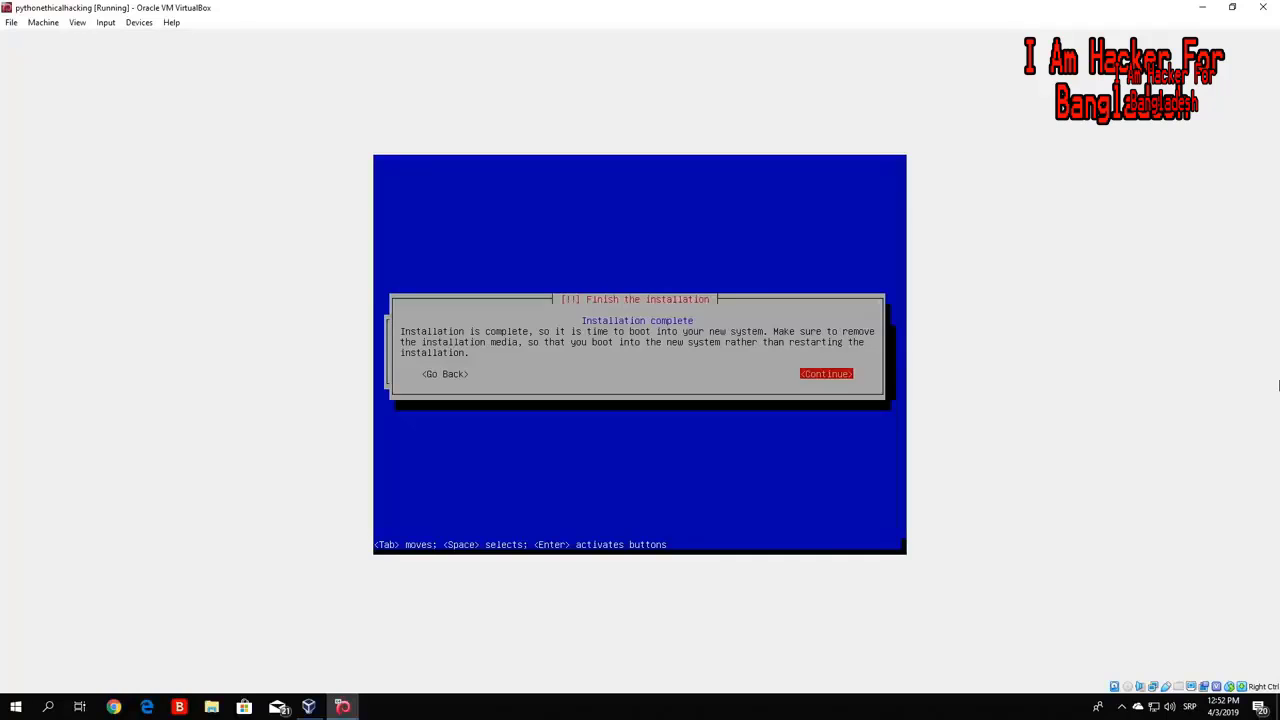
- Confirm Installation complete so the VM reboots into the GRUB menu
key(Return)
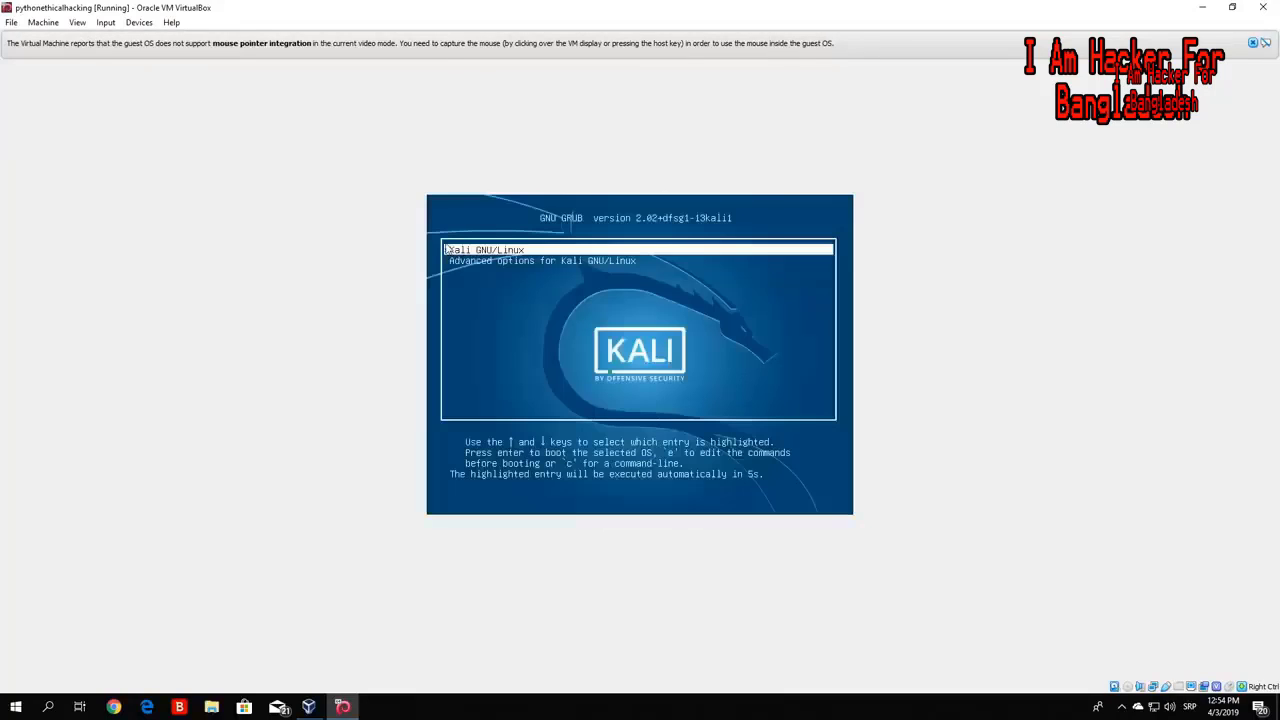
- Close the mouse pointer integration notification bar while Kali boots to login
click(1253, 44)
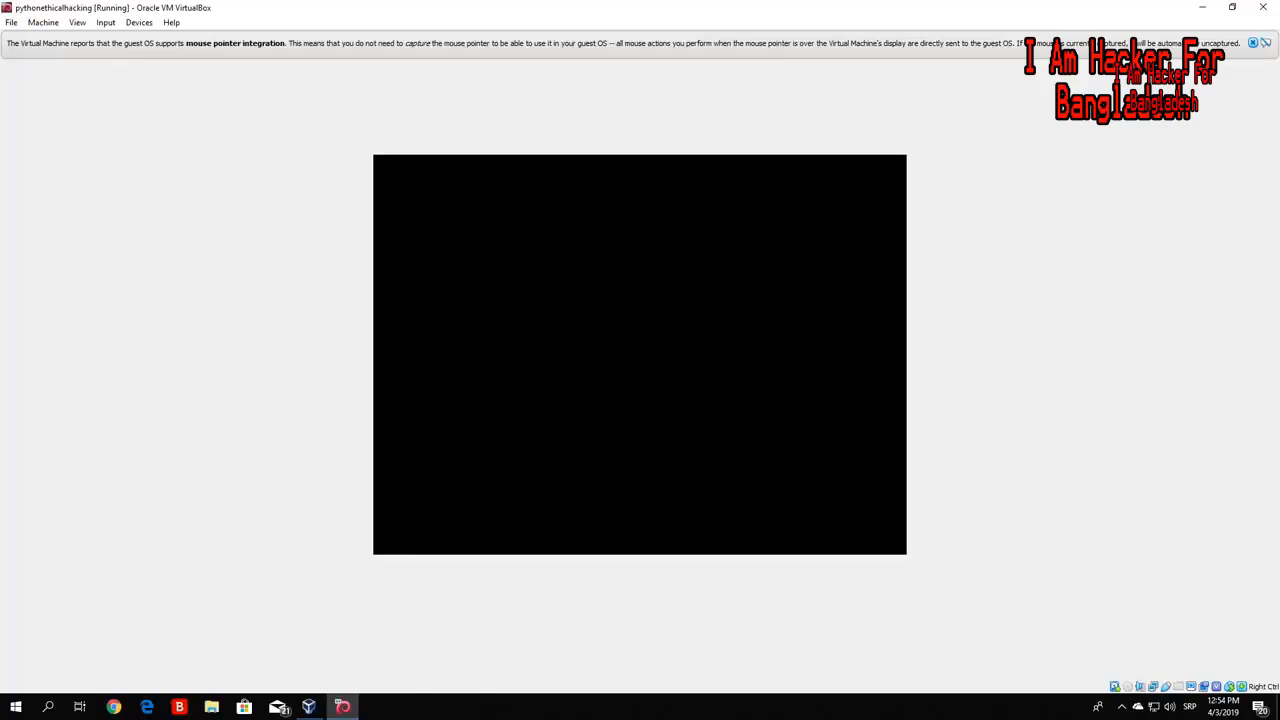
click(1253, 42)
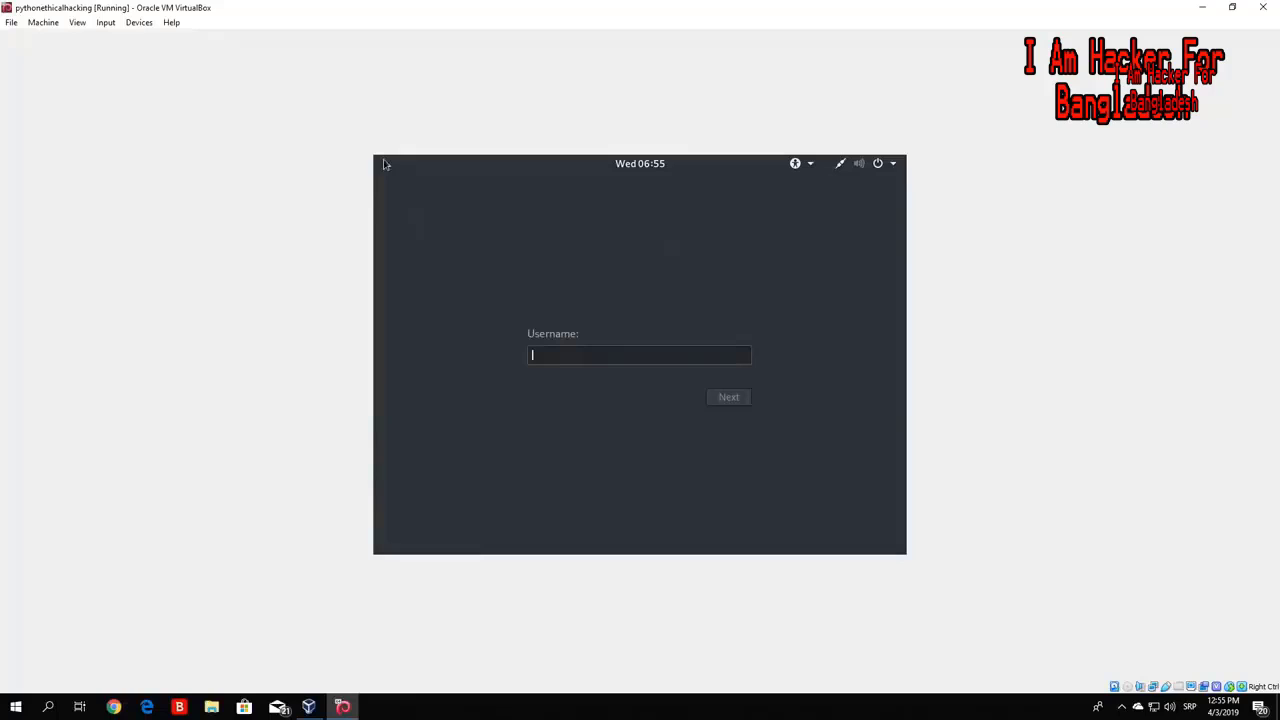
- Log in with username root and the account password
text(root)
key(Return)
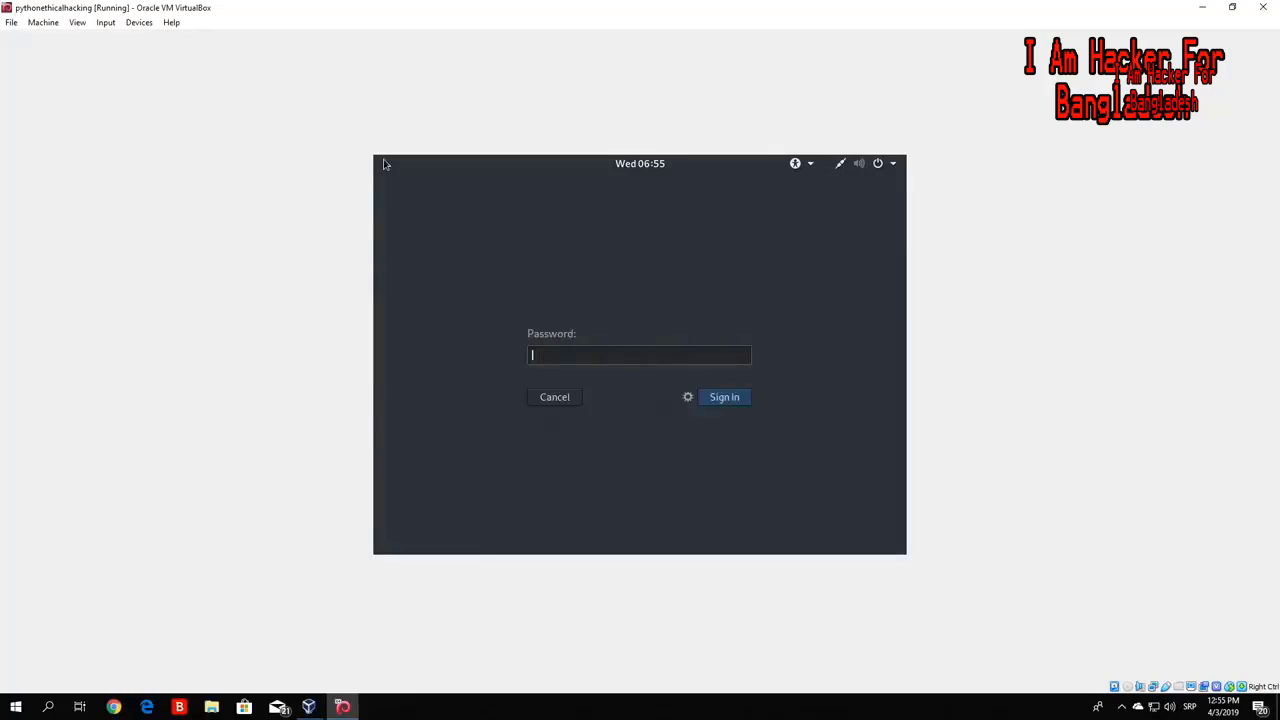
text(toortoor)
key(Return)
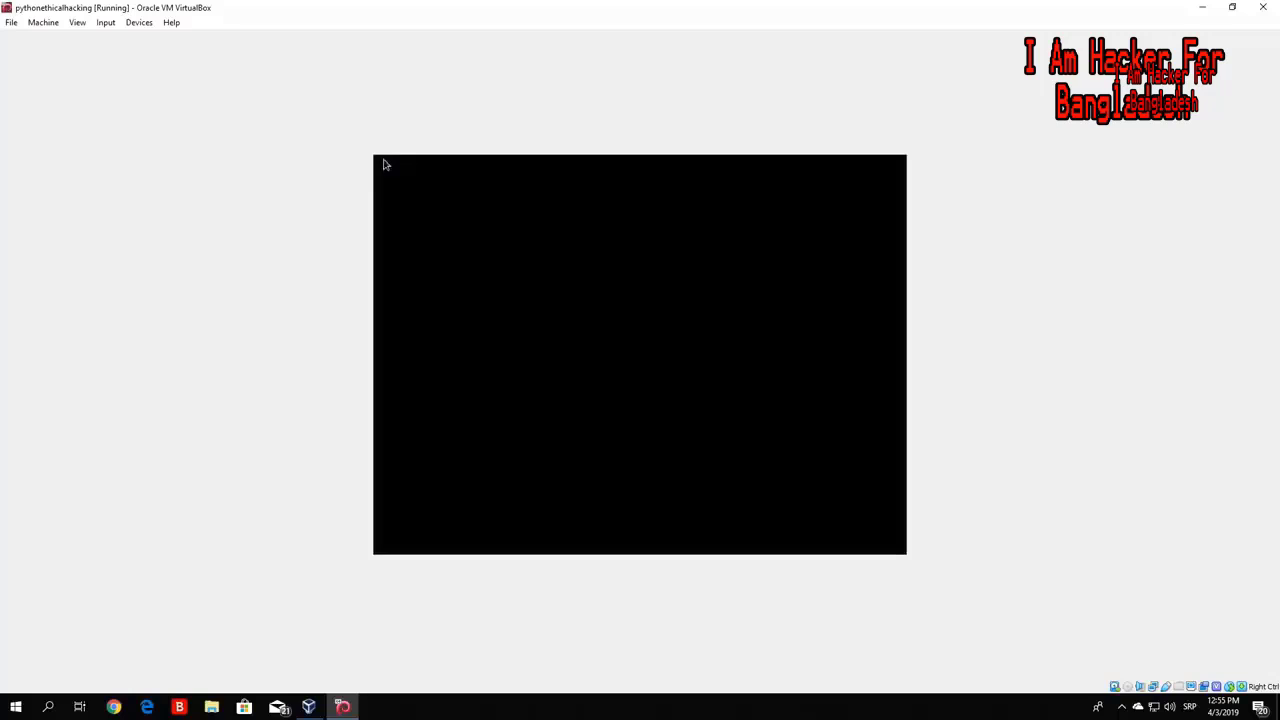